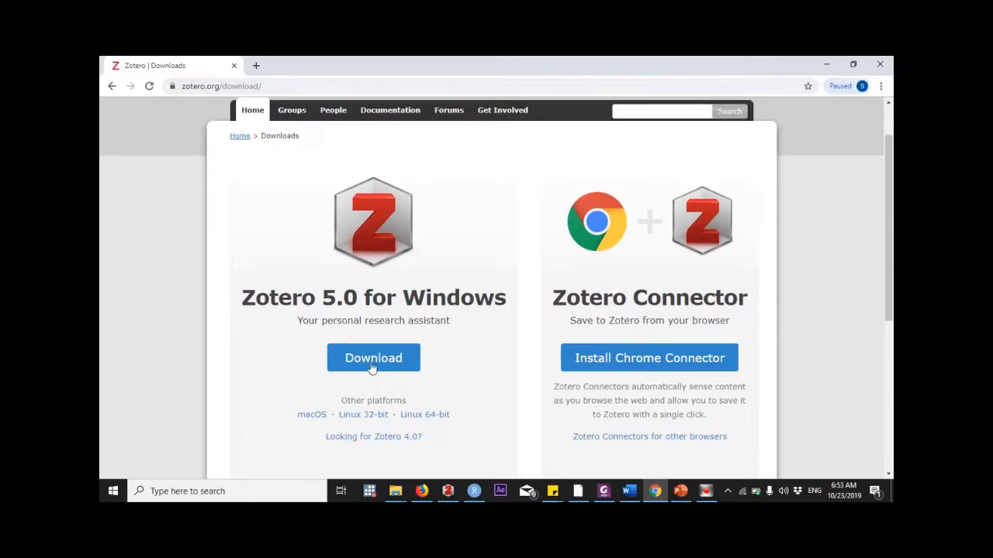
Download the Zotero 5.0 for Windows installer from the Zotero downloads page.
scroll(390, 371, "down", 4)
scroll(390, 372, "up", 2)
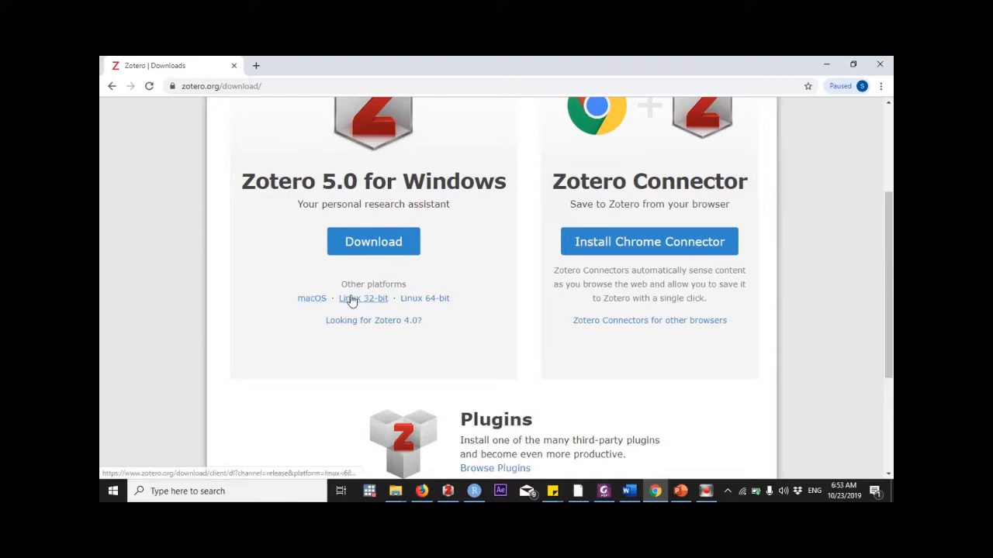
scroll(384, 268, "up", 2)
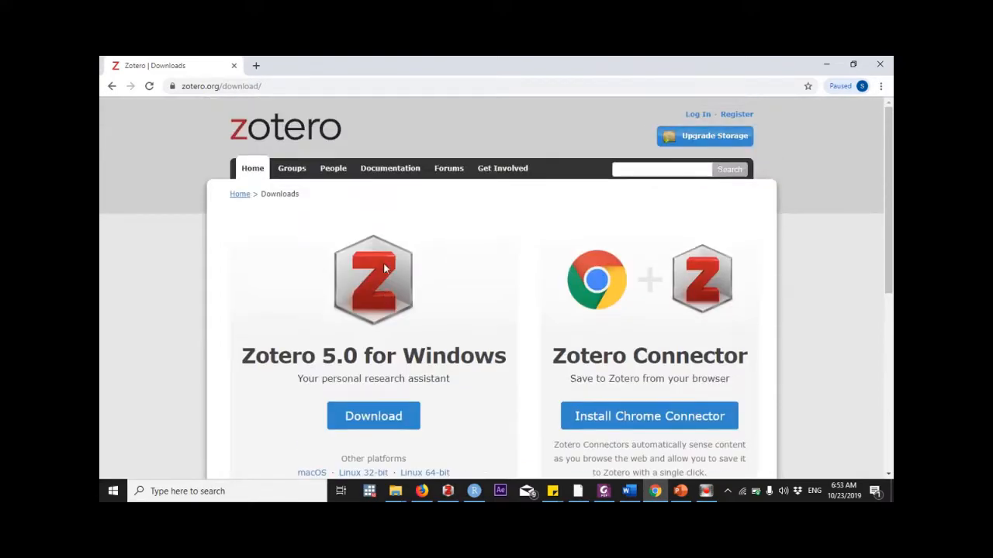
left_click(370, 418)
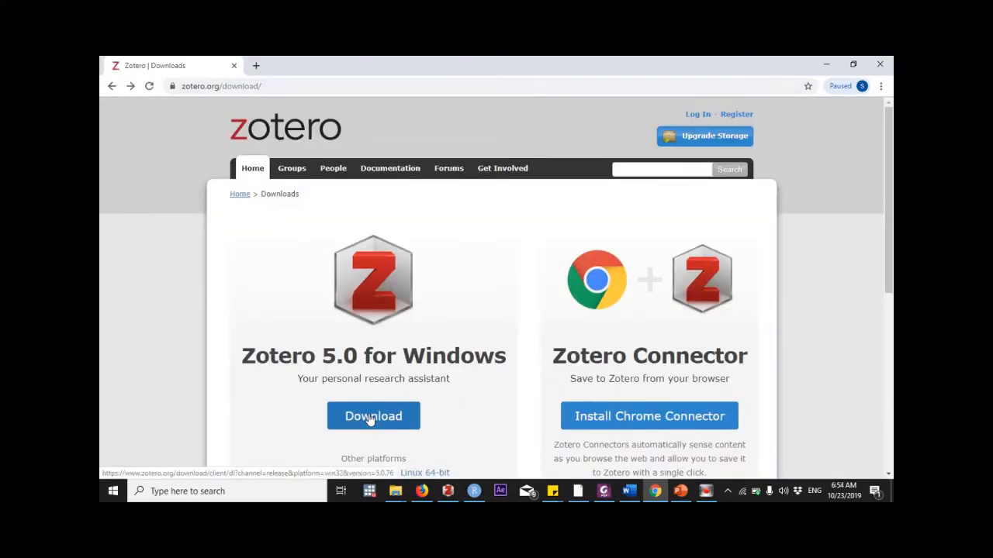
scroll(527, 281, "down", 3)
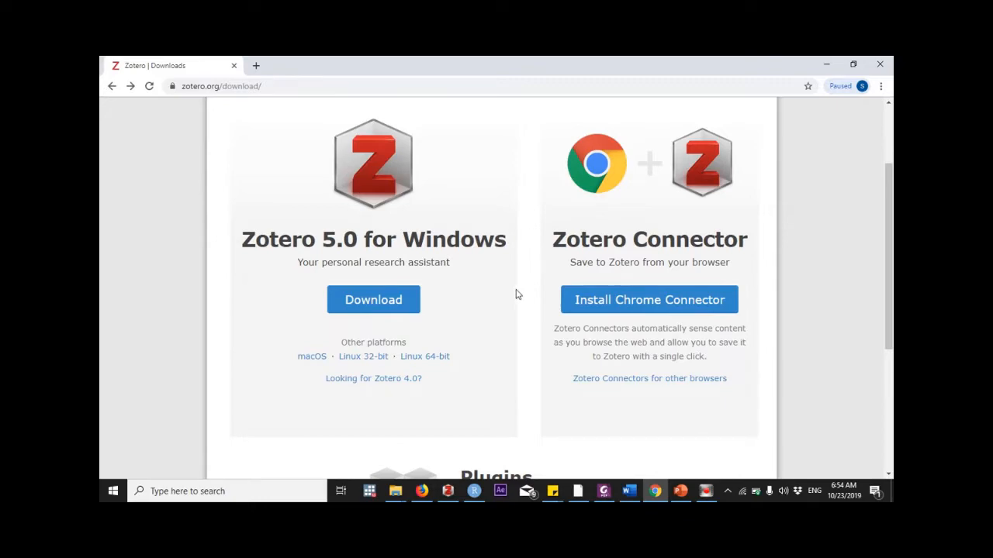
left_click(361, 306)
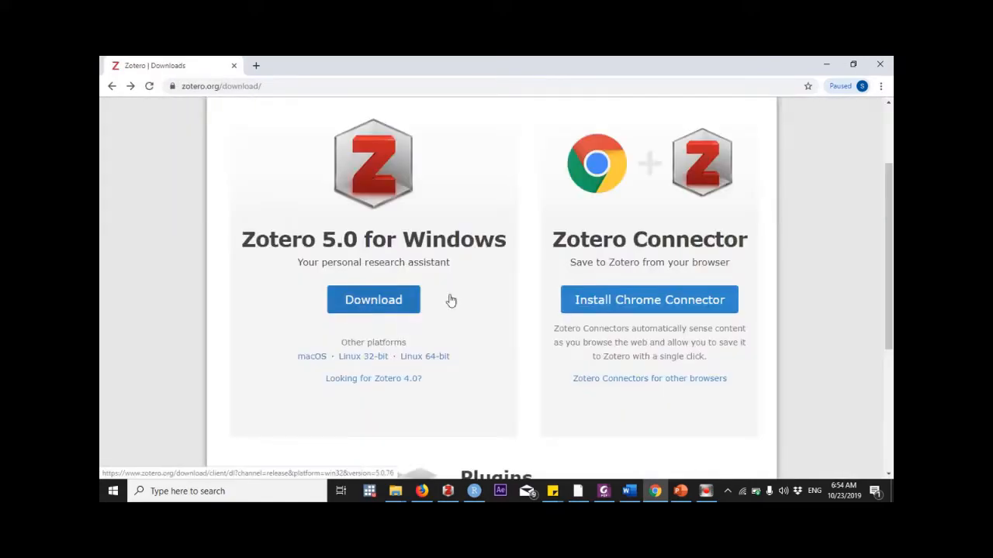
Open the Chrome Web Store page for the Zotero Connector from the downloads page.
scroll(446, 326, "down", 3)
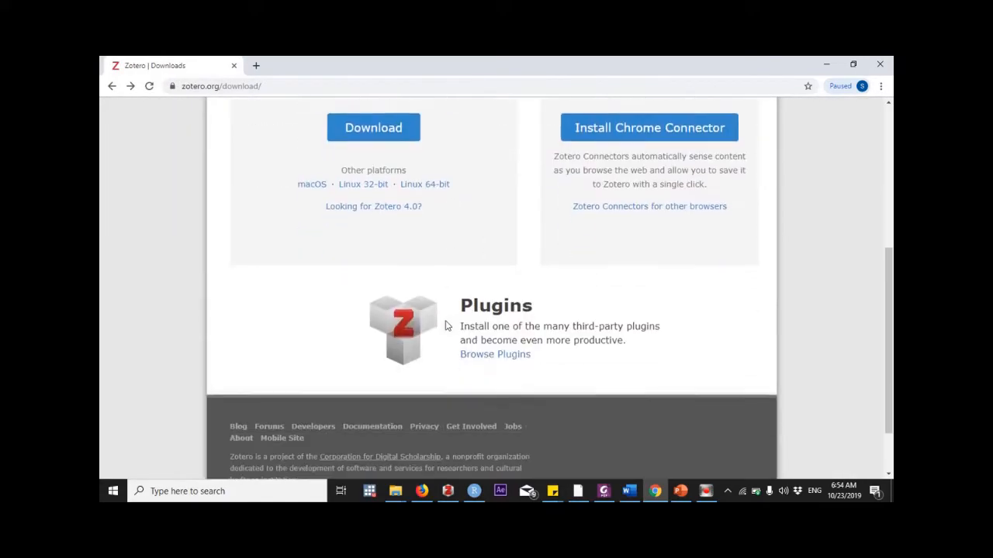
scroll(303, 429, "down", 2)
scroll(319, 432, "up", 5)
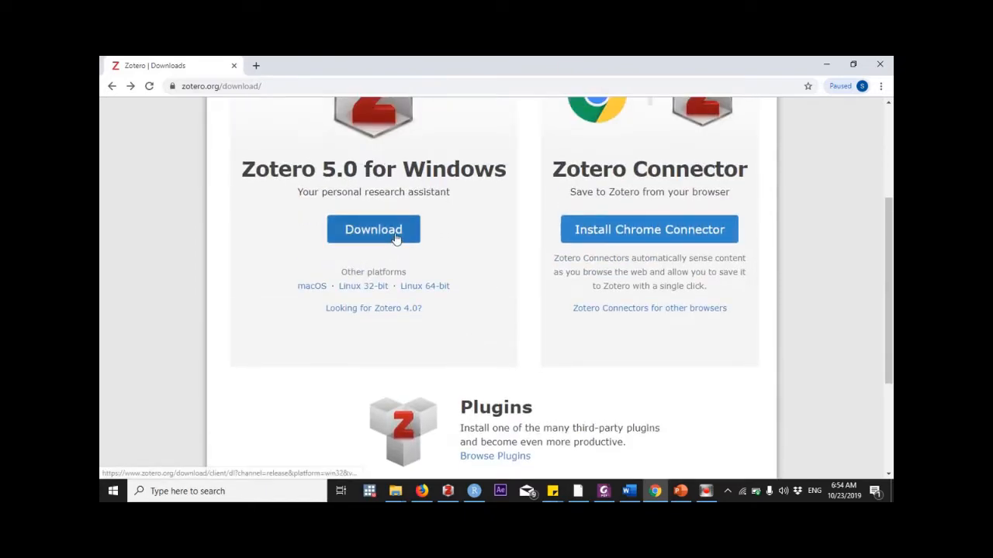
scroll(397, 239, "up", 3)
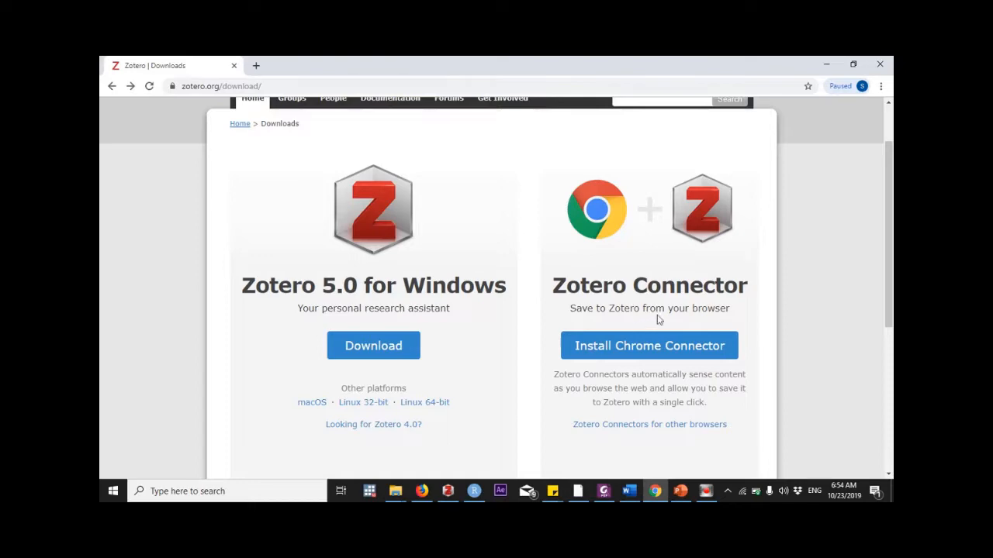
left_click(672, 356)
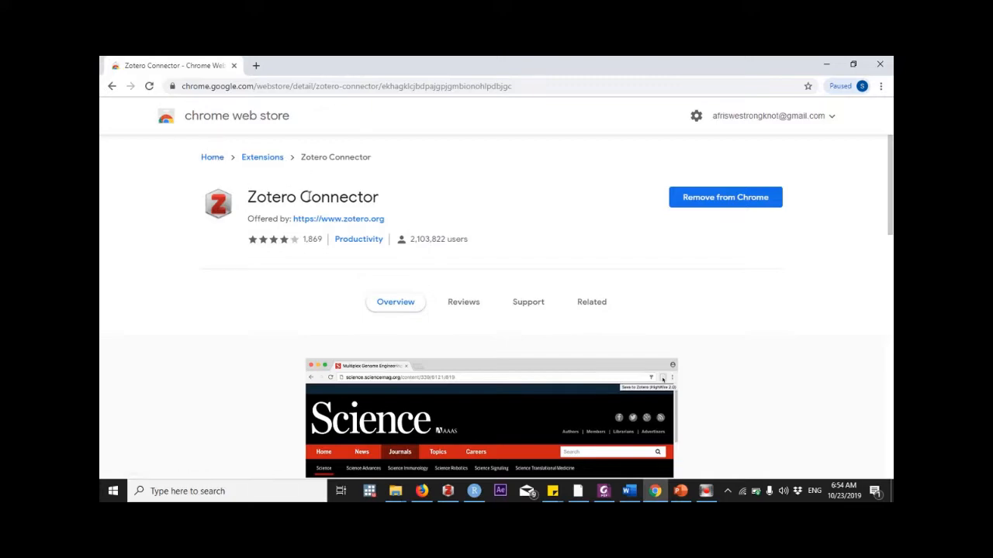
Remove the existing Zotero Connector from Chrome and add the extension again.
left_click(728, 207)
left_click(551, 165)
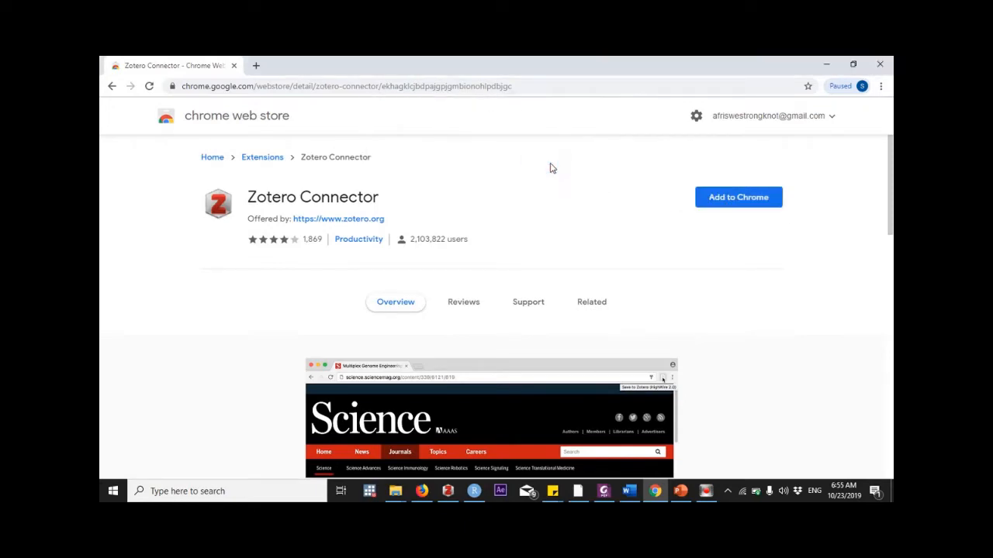
left_click(742, 199)
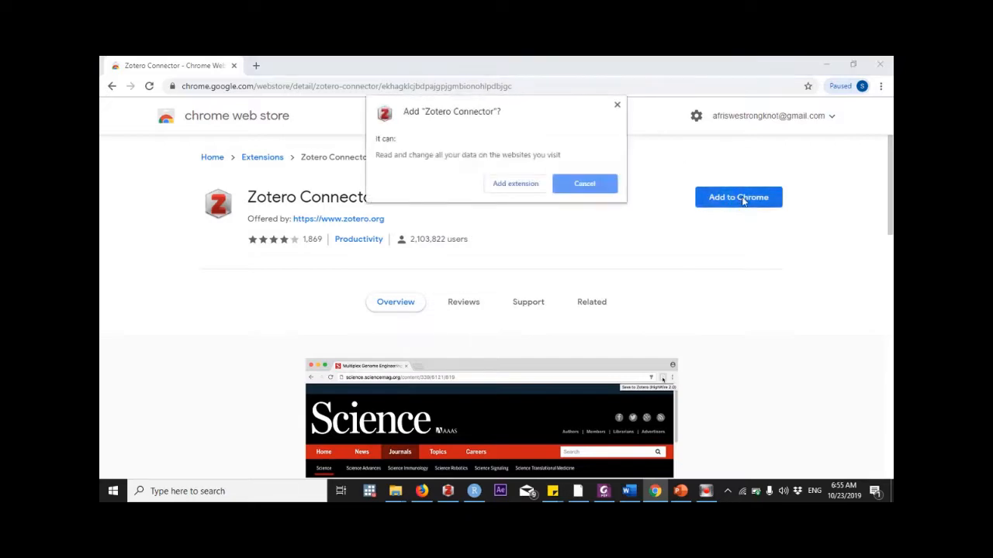
left_click(517, 185)
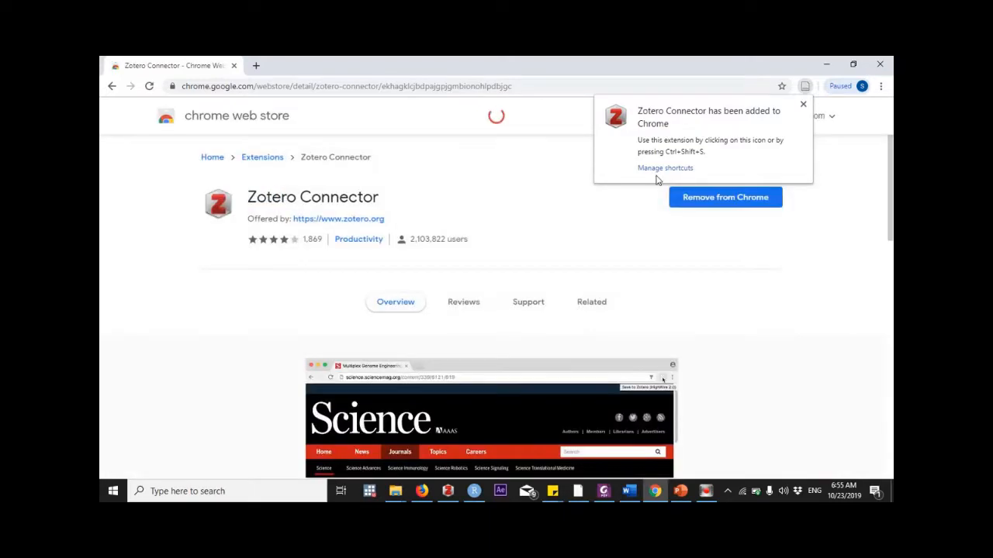
left_click(803, 104)
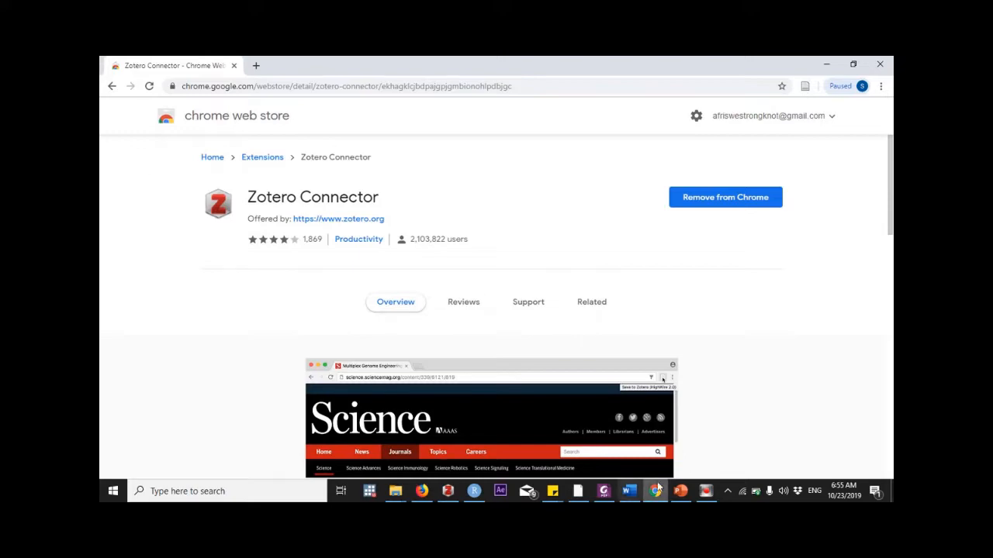
Find Zotero with the Windows search, launch it and reposition its window over the browser.
left_click(206, 491)
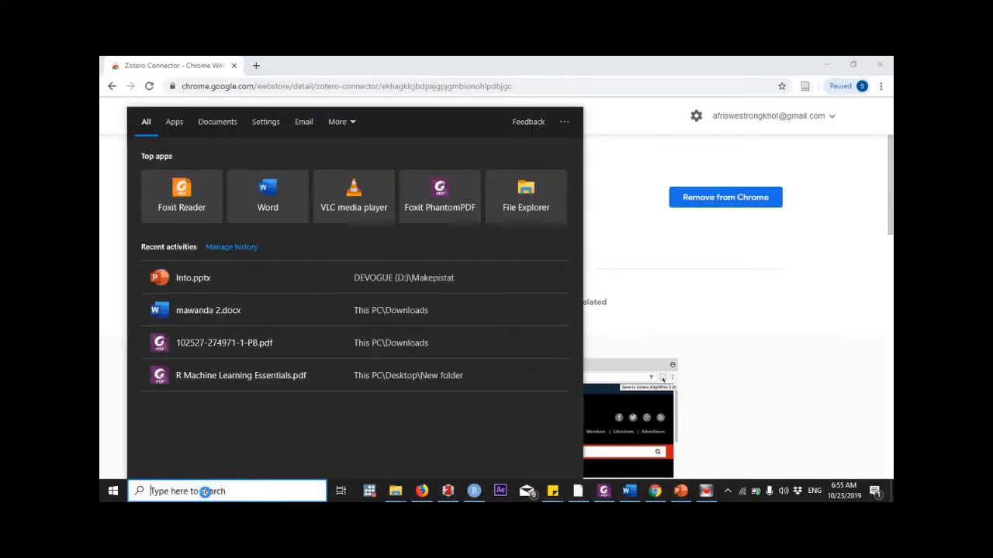
type("zo")
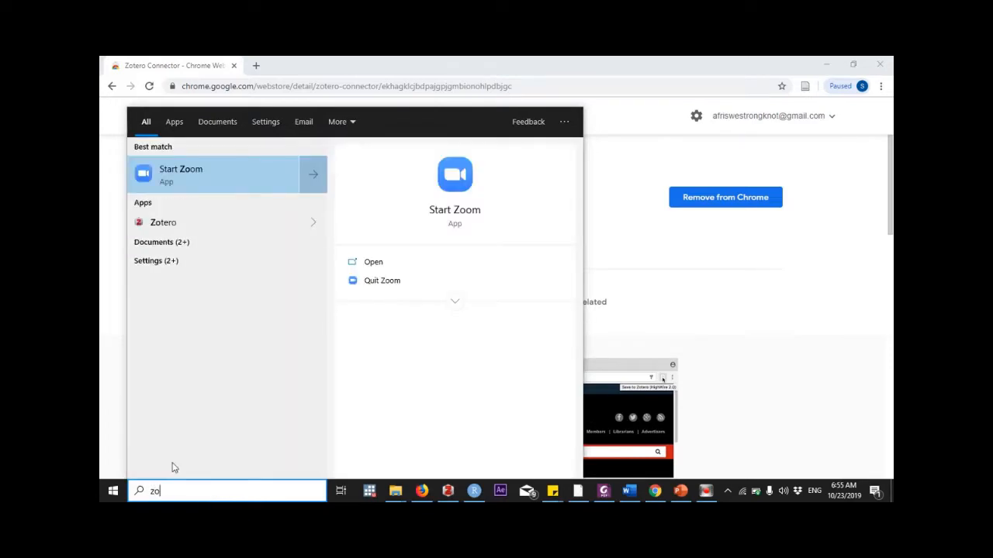
left_click(183, 221)
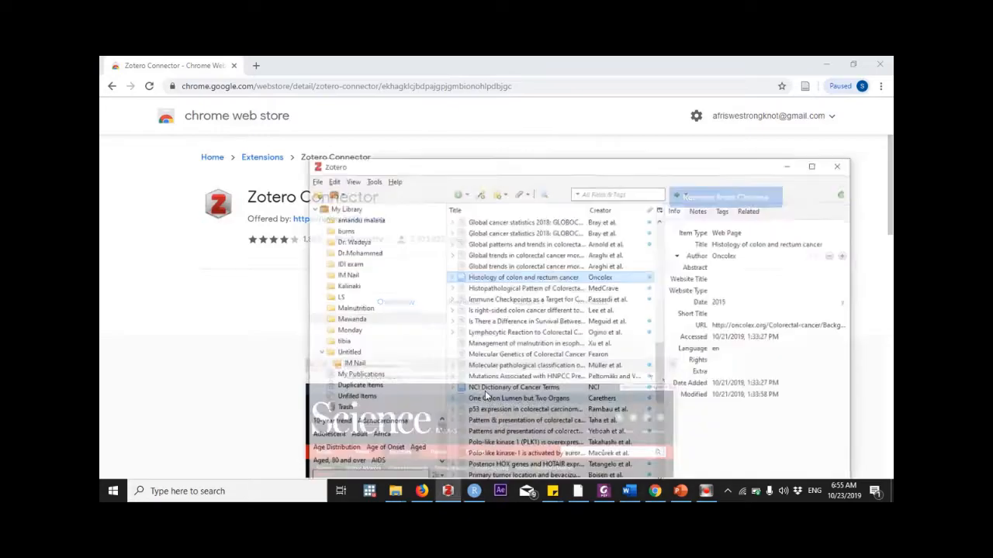
left_click_drag(523, 151, 424, 120)
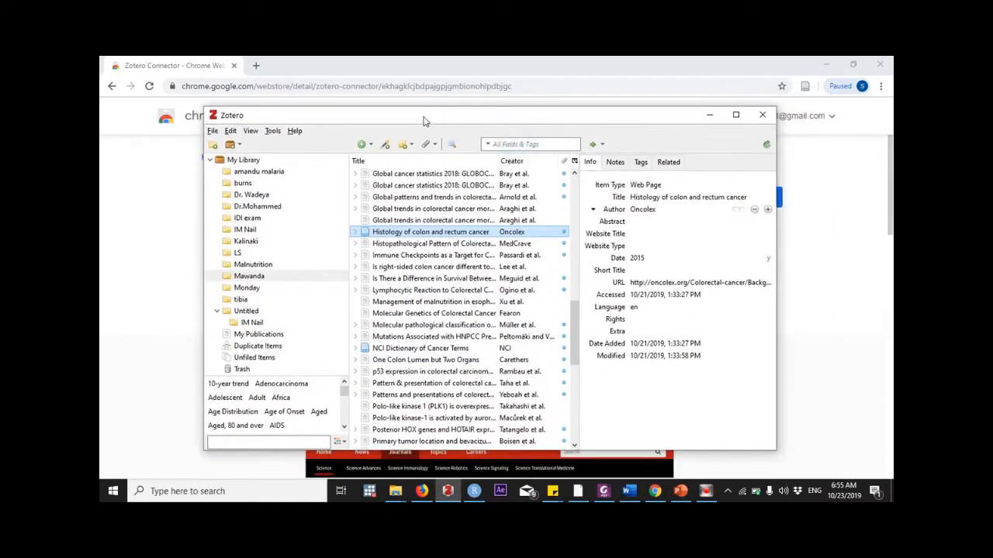
Minimize the Zotero window and bring it back in front of the browser.
left_click(709, 115)
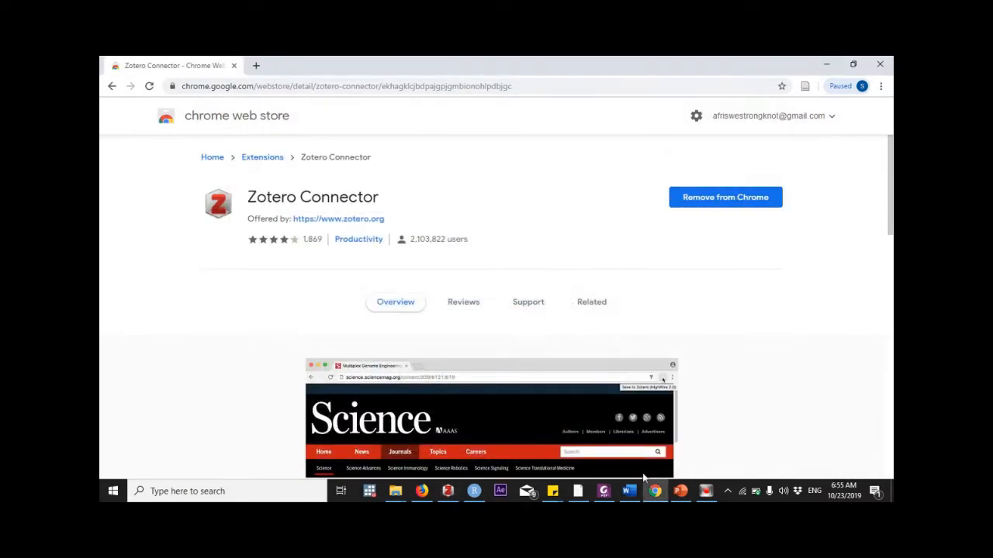
left_click(452, 499)
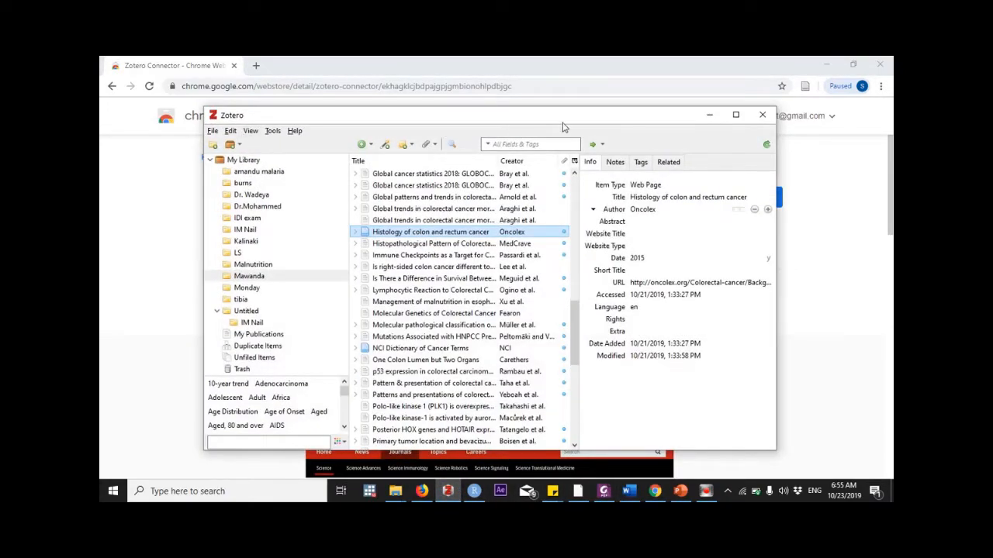
left_click_drag(565, 125, 605, 126)
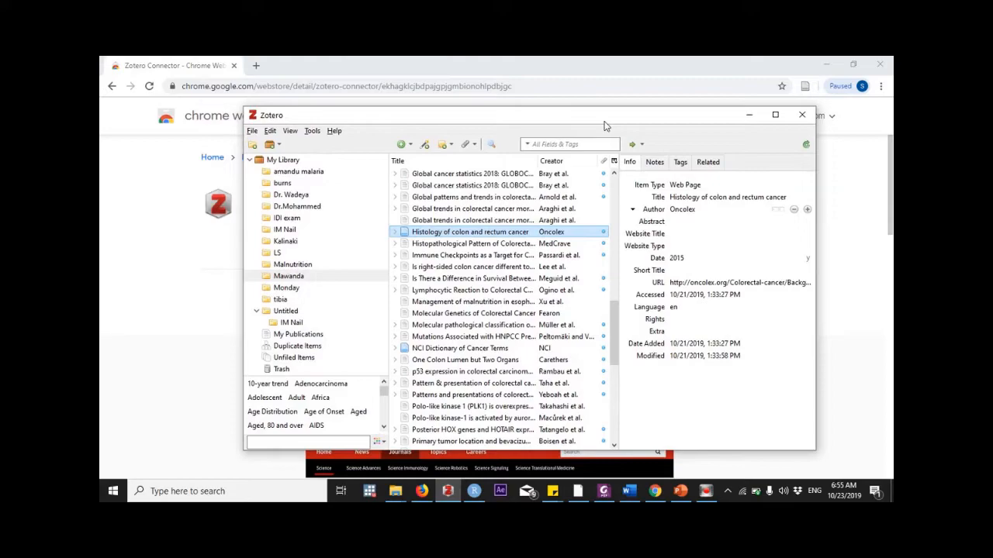
mouse_move(636, 495)
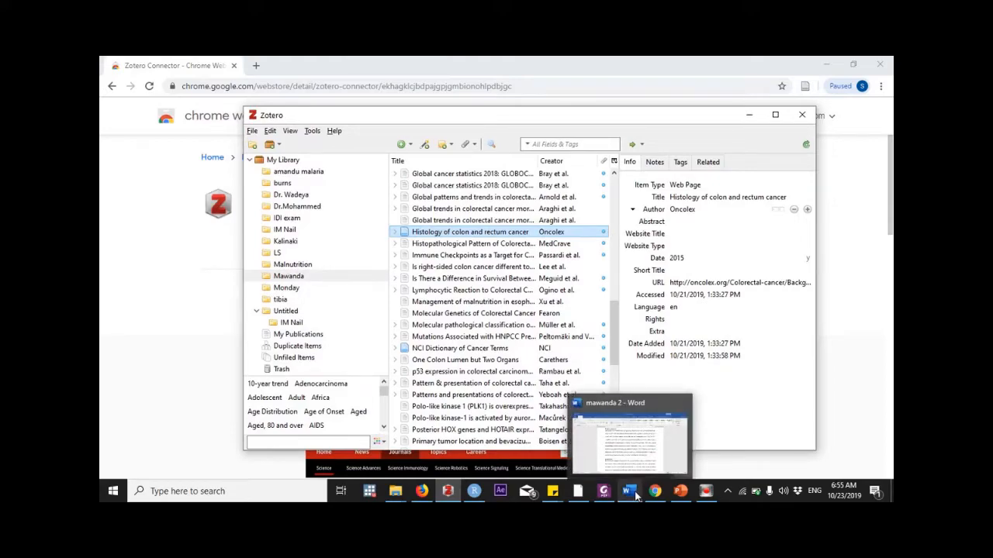
mouse_move(691, 500)
Open Zotero's Preferences and move the dialog over the library window.
left_click(312, 131)
mouse_move(283, 133)
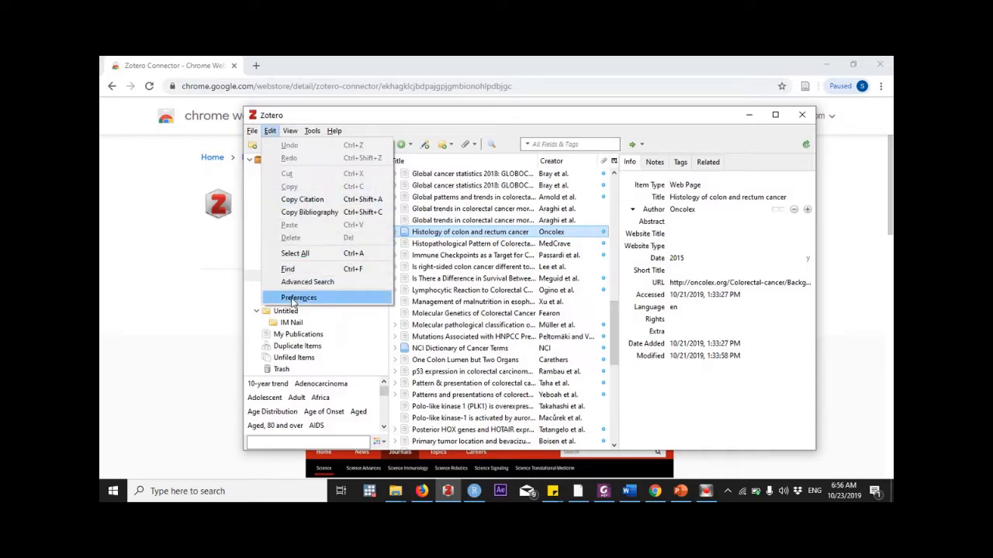
left_click(295, 298)
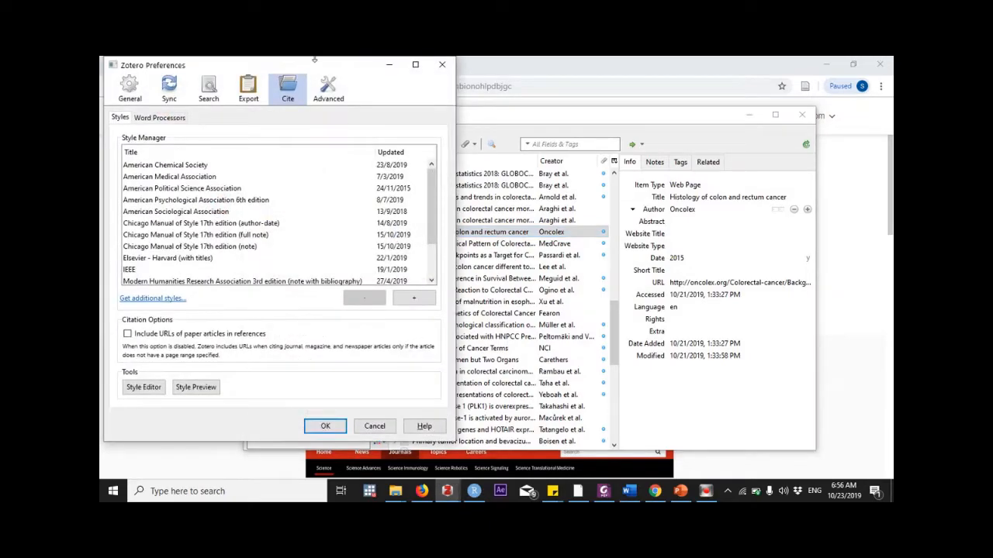
left_click_drag(294, 66, 563, 102)
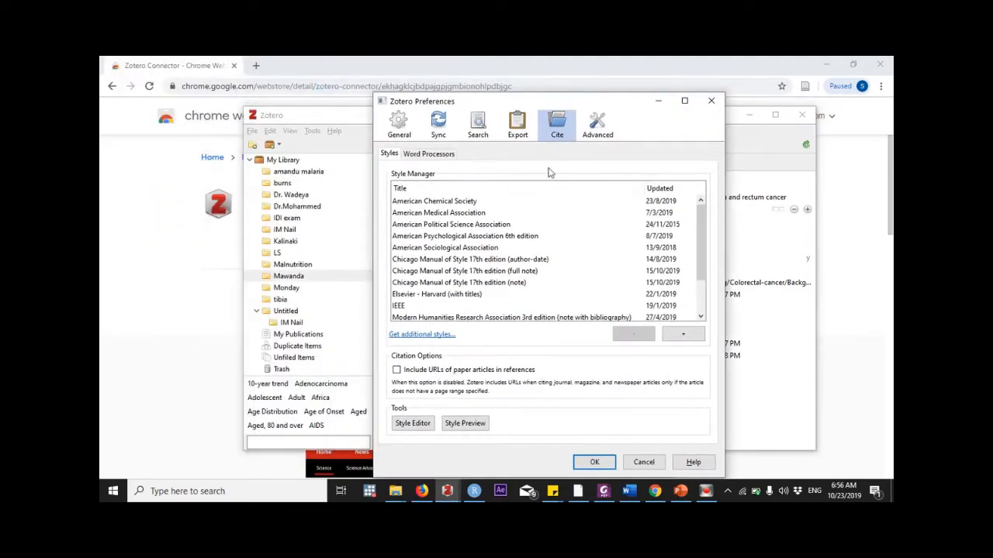
Look through the Export, Search, Sync and General preferences.
left_click(513, 131)
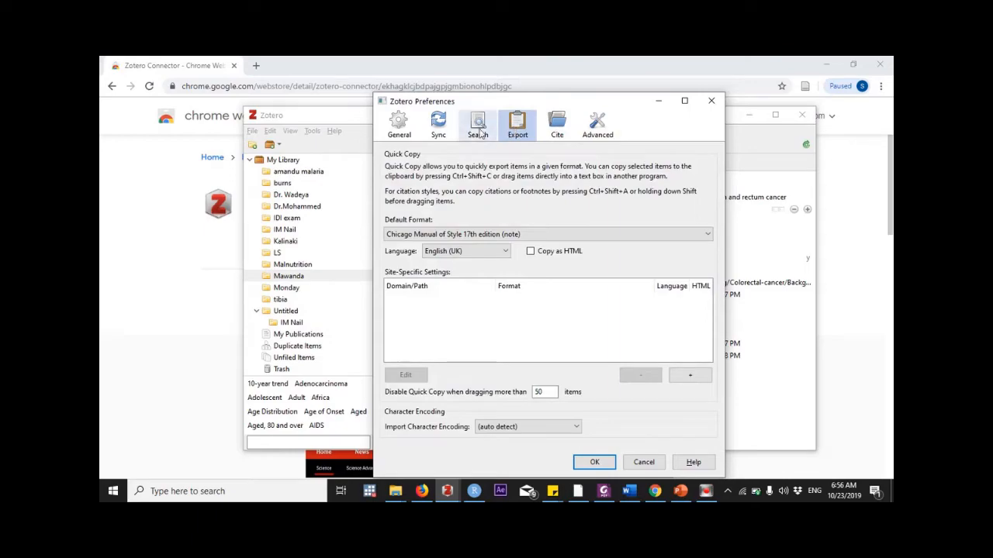
left_click(478, 124)
left_click(439, 124)
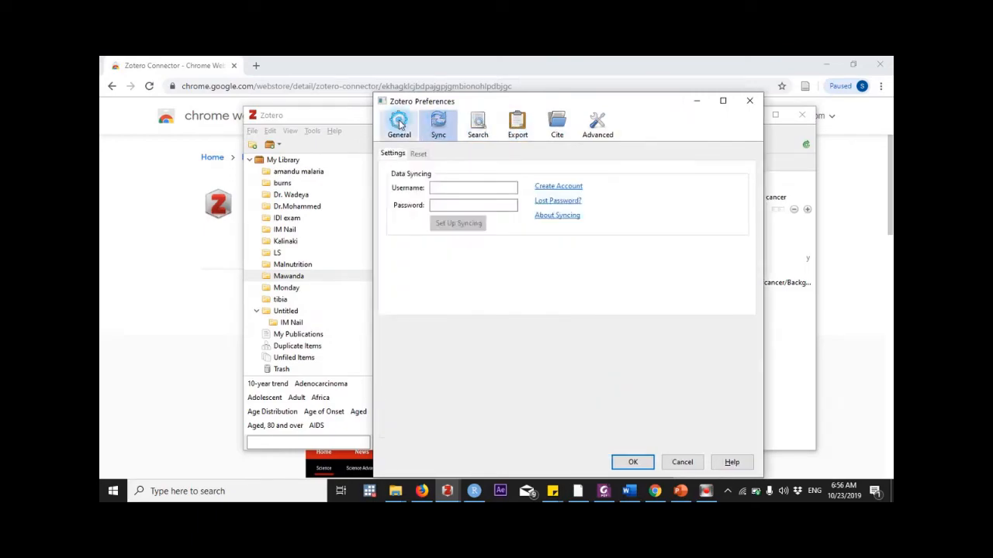
left_click(401, 124)
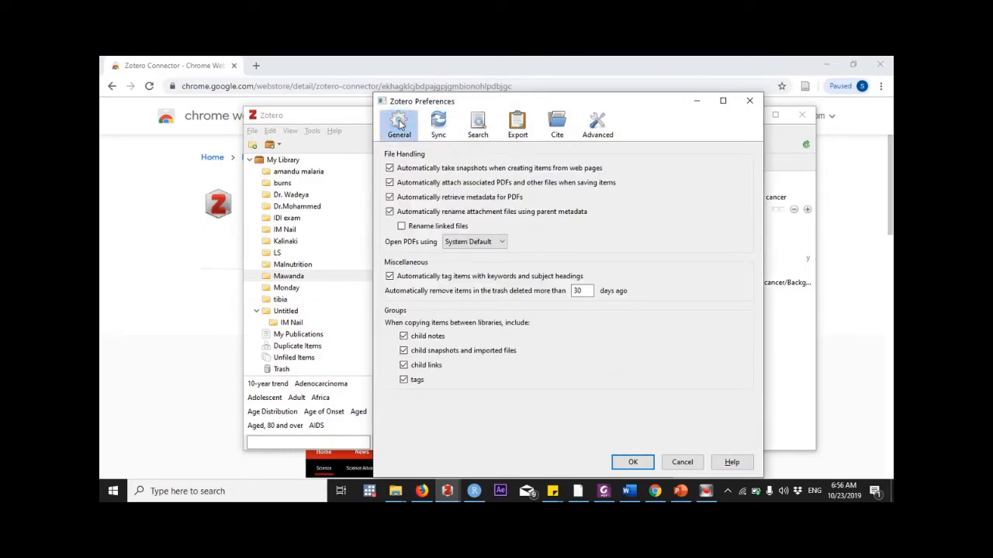
Examine the installed citation styles in the Cite preferences, including Vancouver, American Psychological Association 6th edition and Elsevier - Harvard (with titles).
left_click(558, 130)
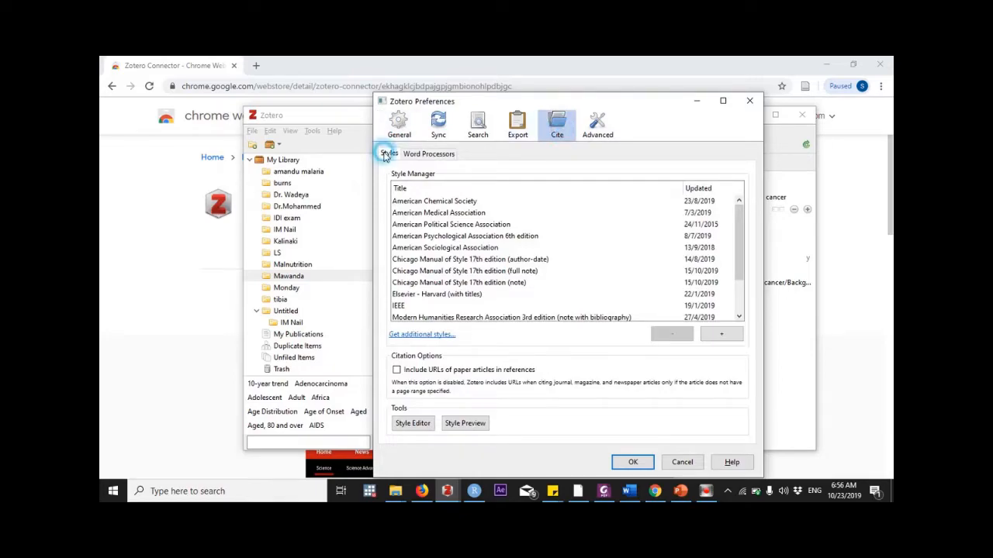
left_click(462, 296)
scroll(546, 237, "down", 2)
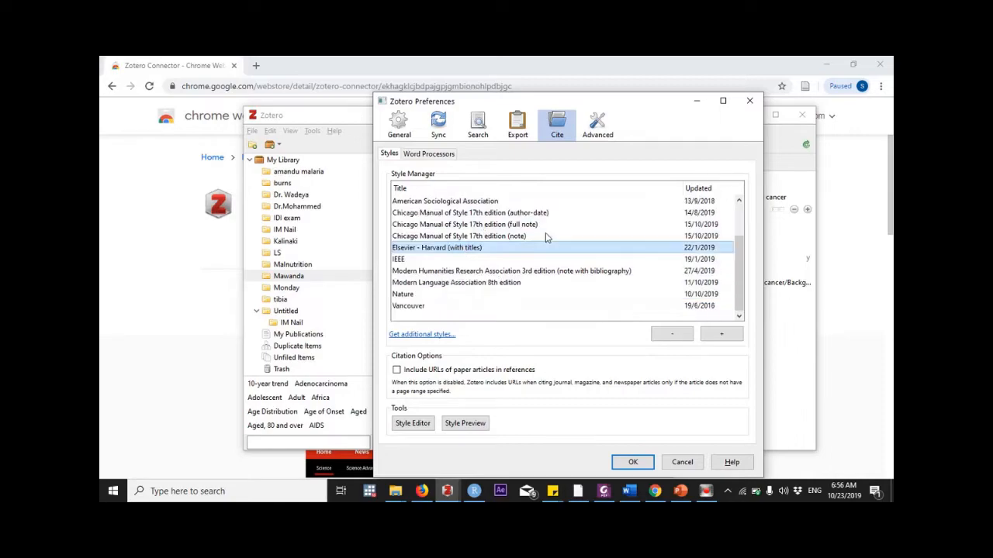
left_click(420, 308)
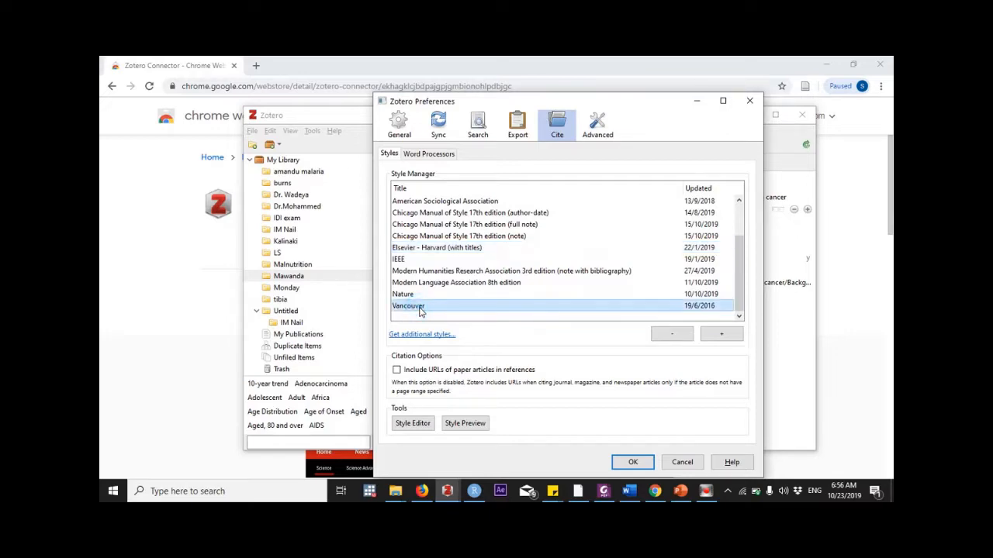
left_click(473, 248)
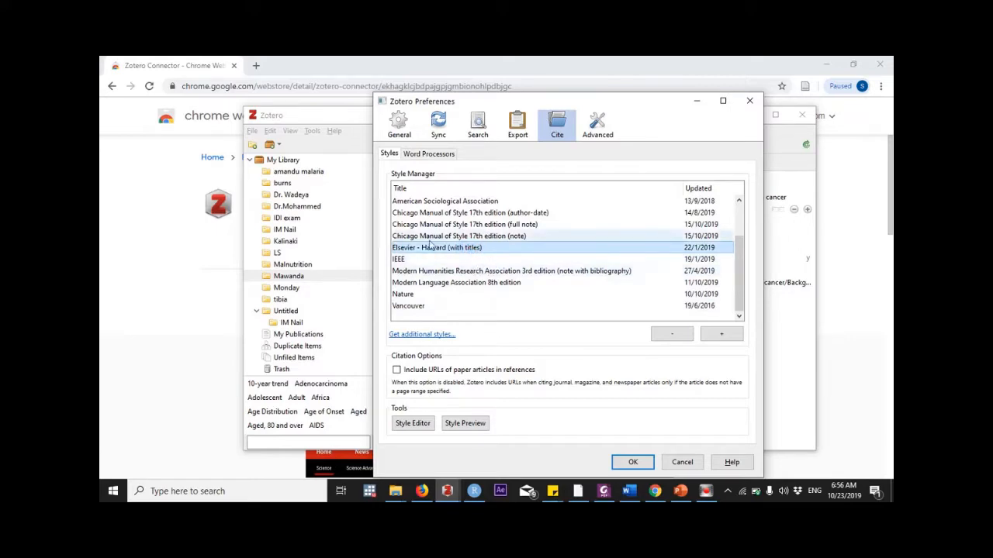
scroll(437, 245, "up", 1)
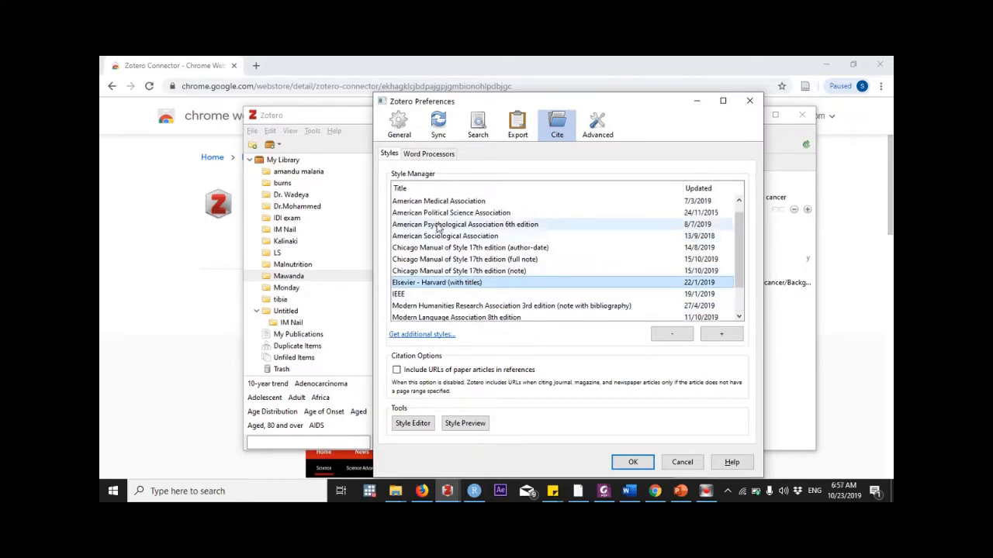
scroll(437, 227, "up", 1)
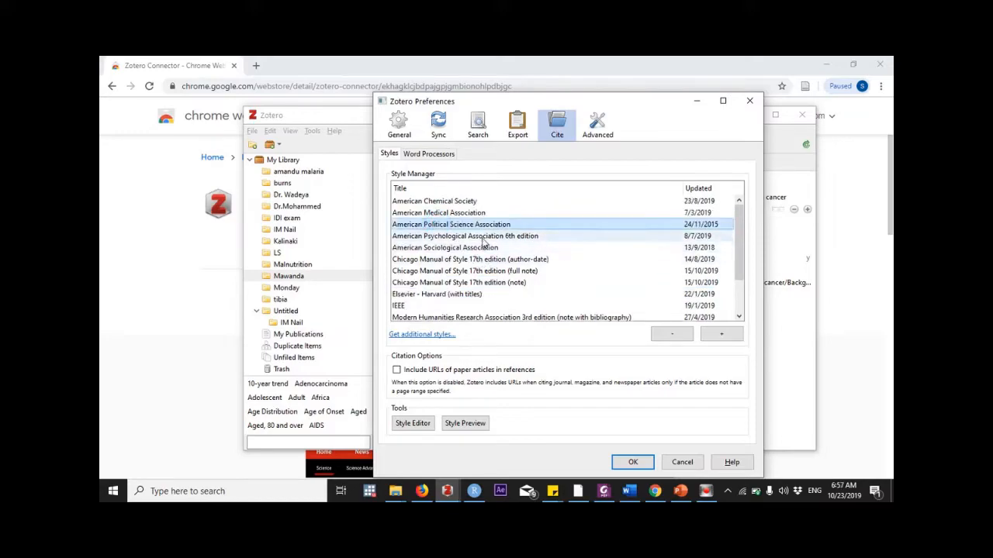
left_click(411, 237)
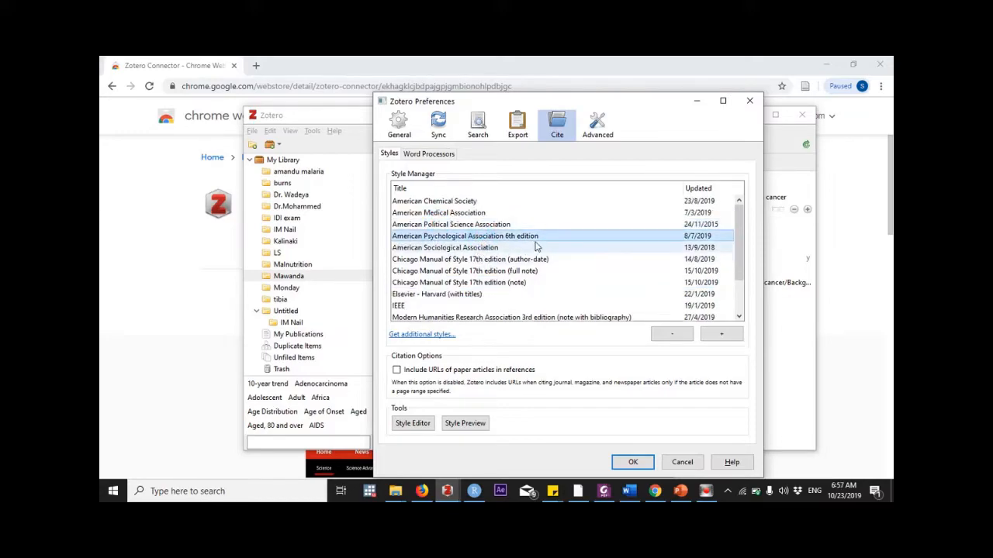
left_click(423, 248)
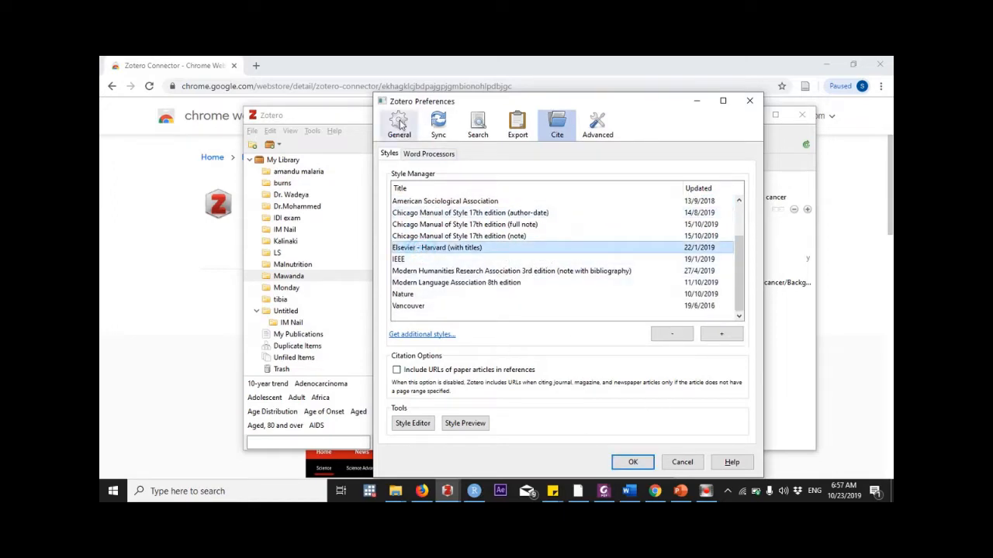
Try to install the Microsoft Word add-in from the Cite preferences for word processors, and close the preferences.
left_click(426, 157)
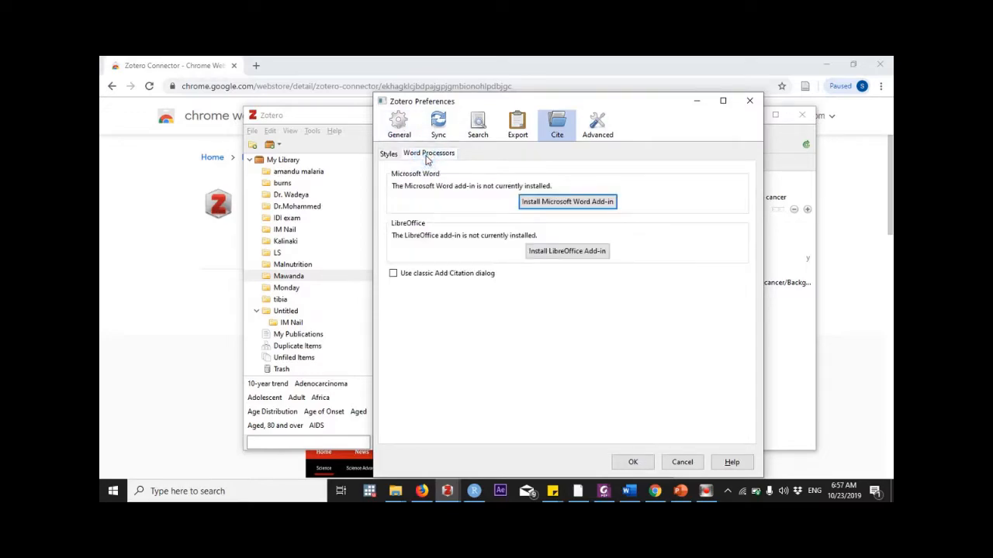
left_click(568, 207)
left_click(582, 210)
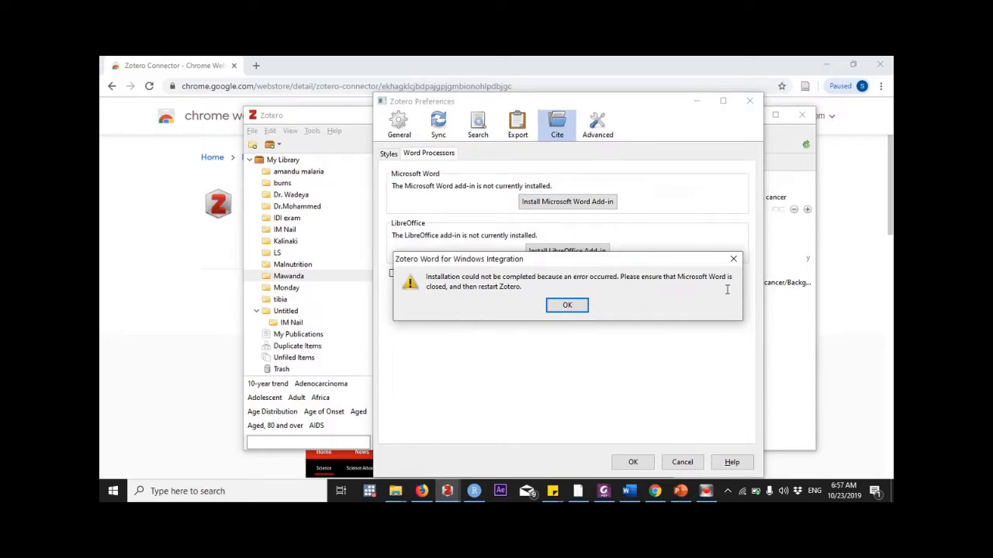
left_click(567, 307)
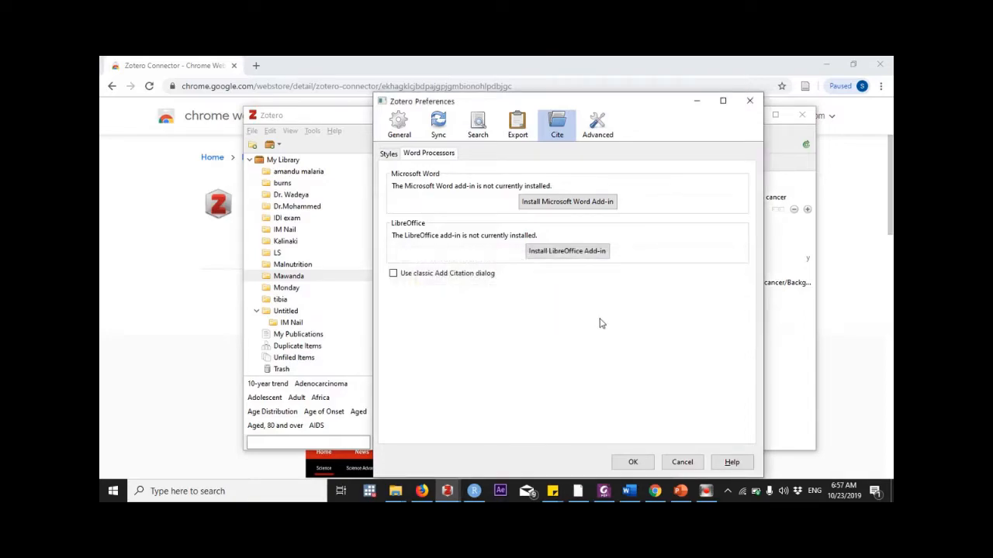
left_click(392, 154)
left_click(630, 460)
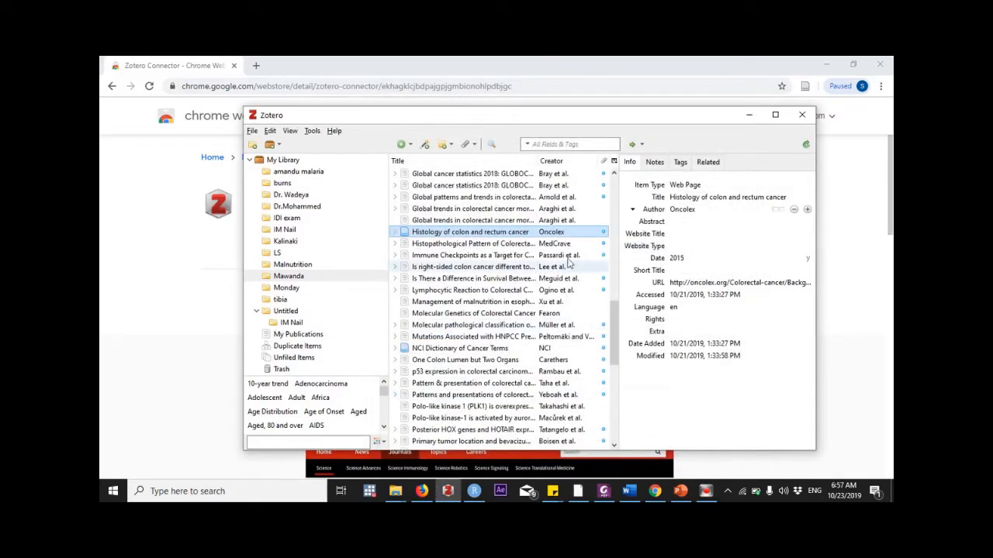
Minimize and restore the Zotero window, and unpin Zotero from the taskbar and pin it again.
left_click(749, 114)
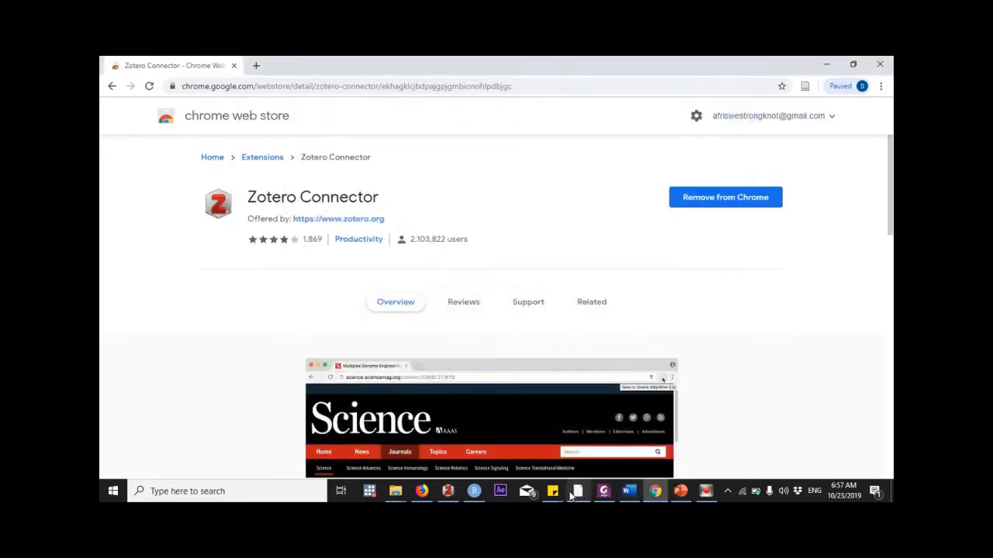
left_click(448, 491)
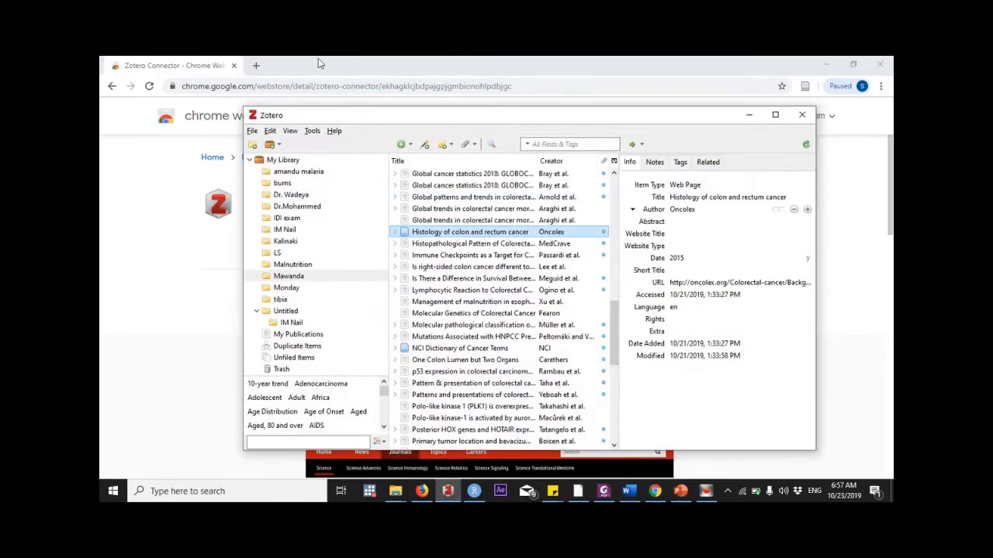
left_click(448, 494)
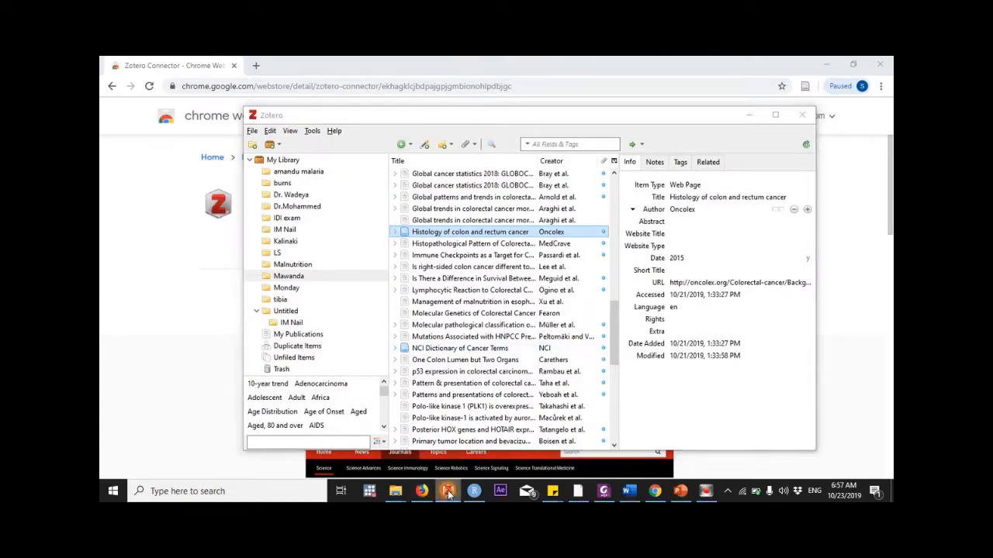
right_click(449, 494)
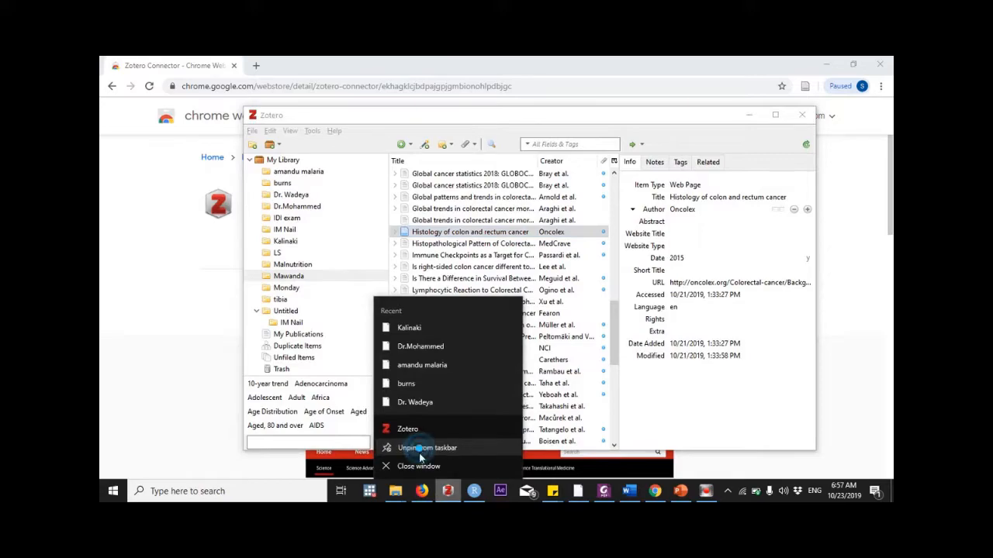
left_click(419, 448)
right_click(447, 494)
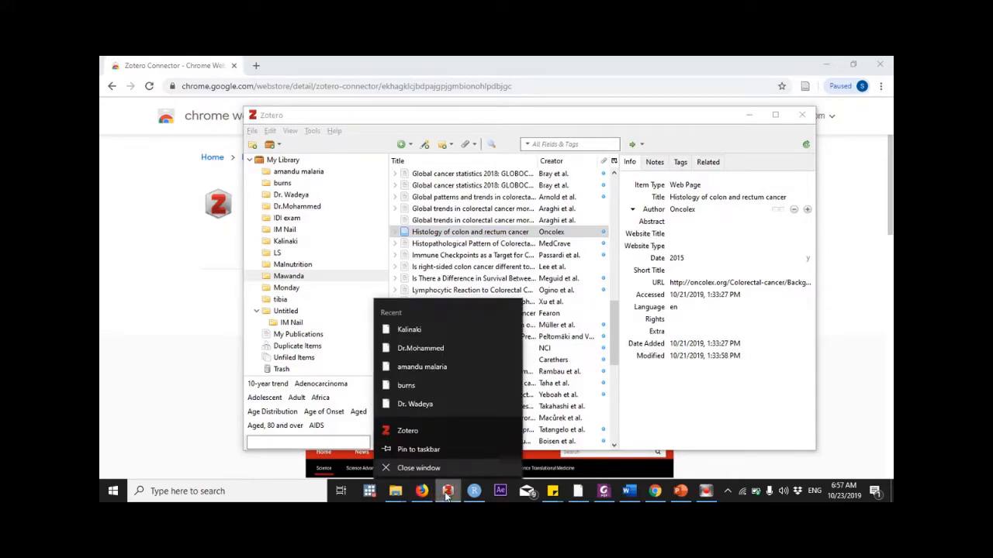
left_click(423, 447)
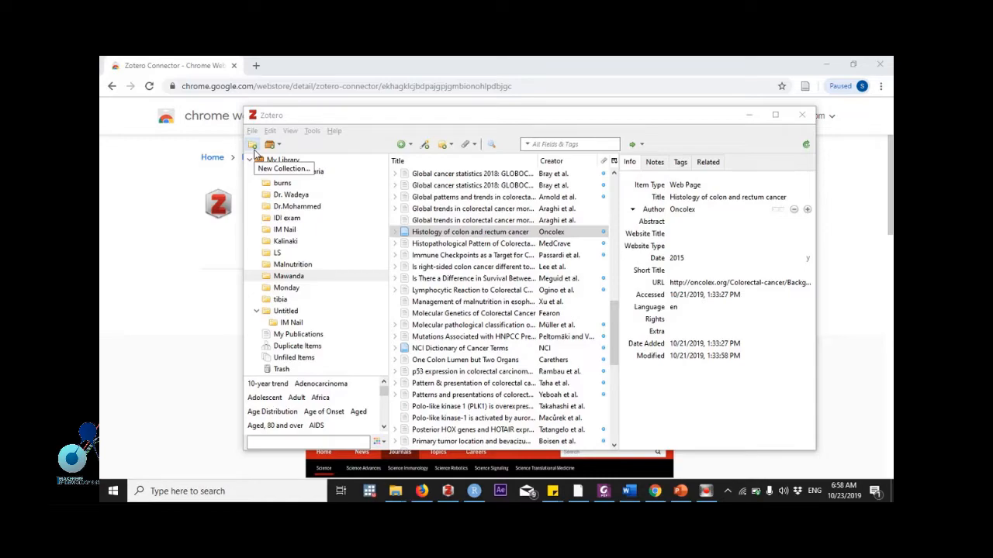
Create a new Zotero collection named Tutorial.
left_click(421, 112)
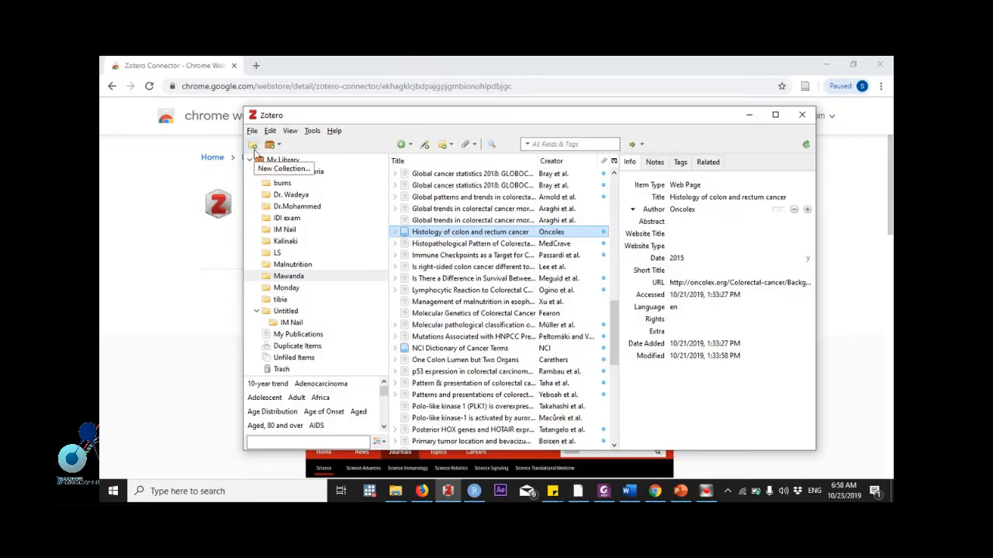
left_click(254, 145)
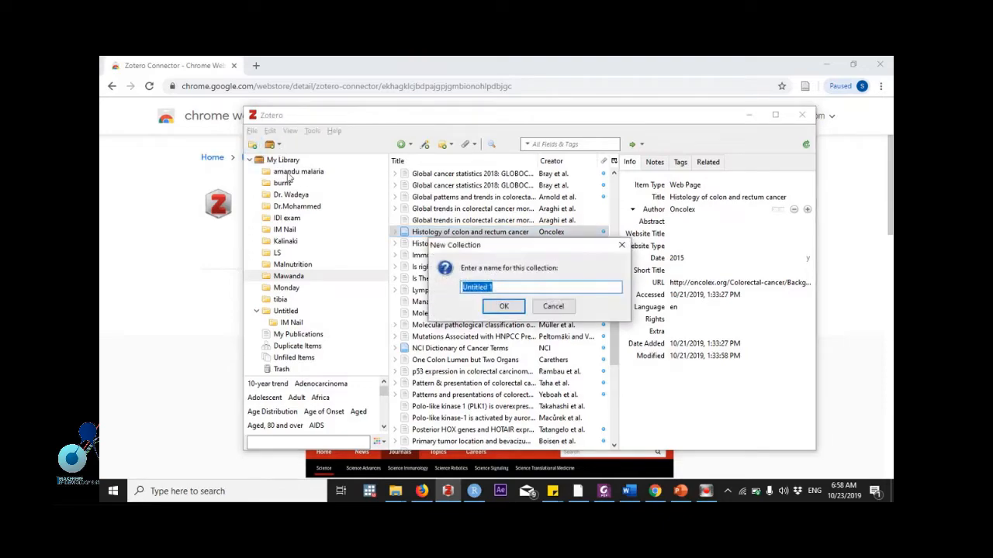
type("Tutorial")
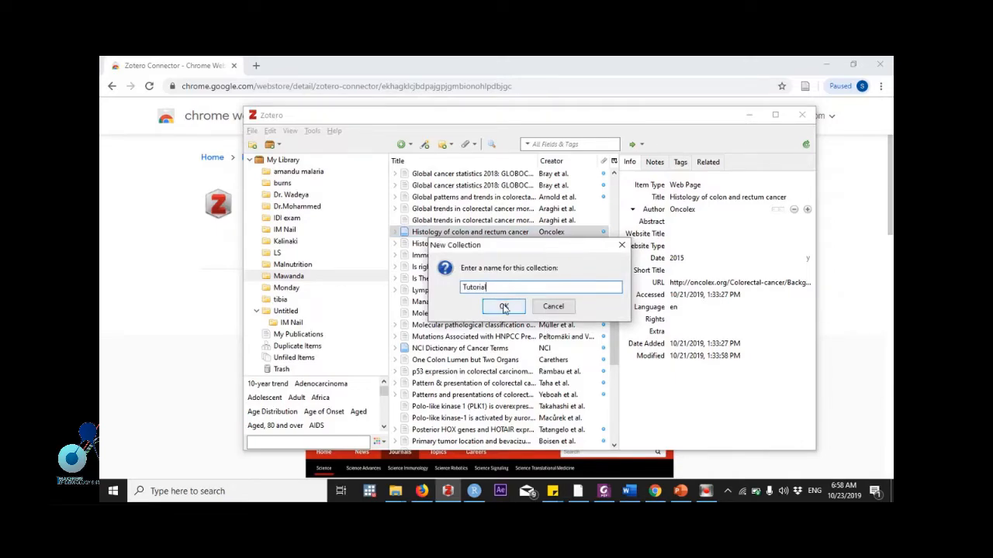
left_click(504, 307)
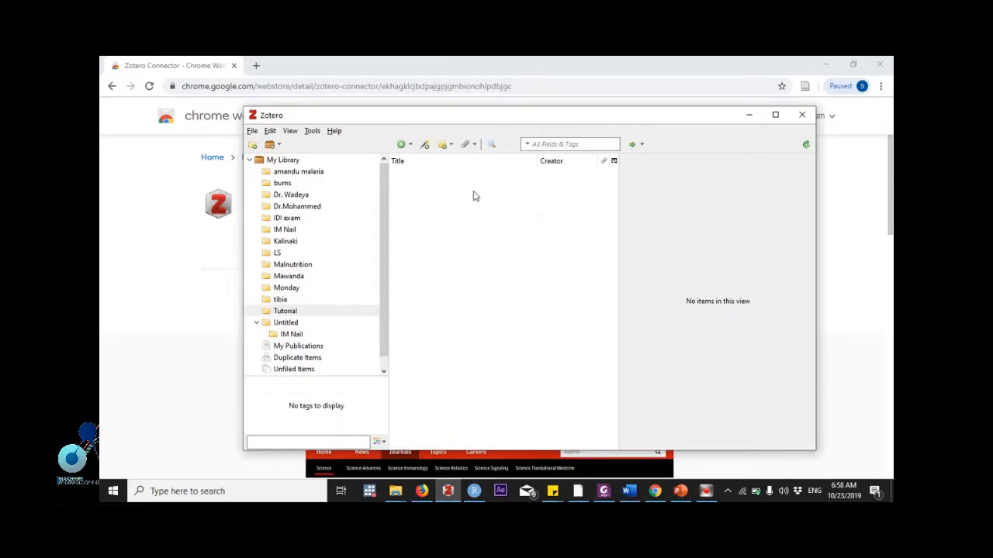
View the items in the tibia, Monday and neighbouring collections, and return to the Tutorial collection.
left_click(300, 314)
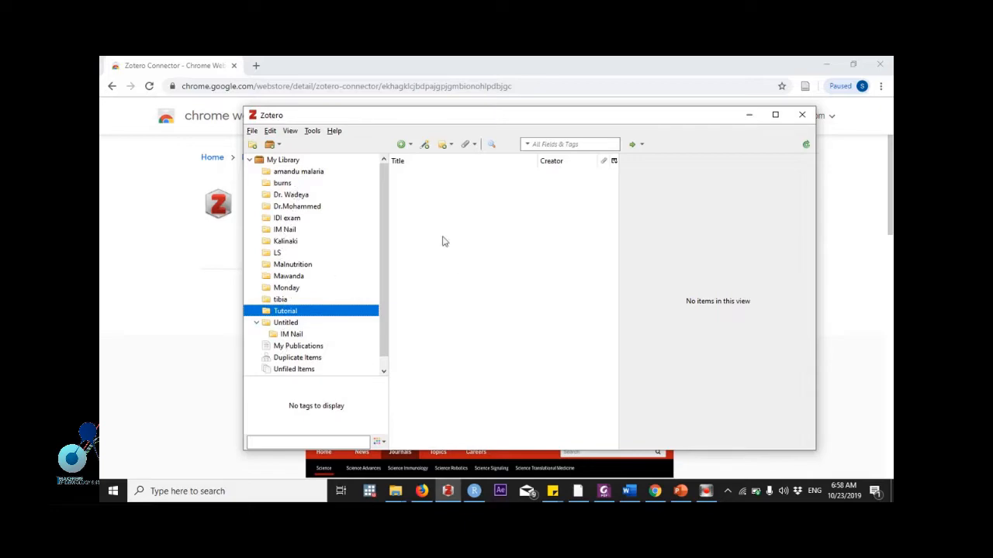
left_click(278, 300)
left_click(276, 289)
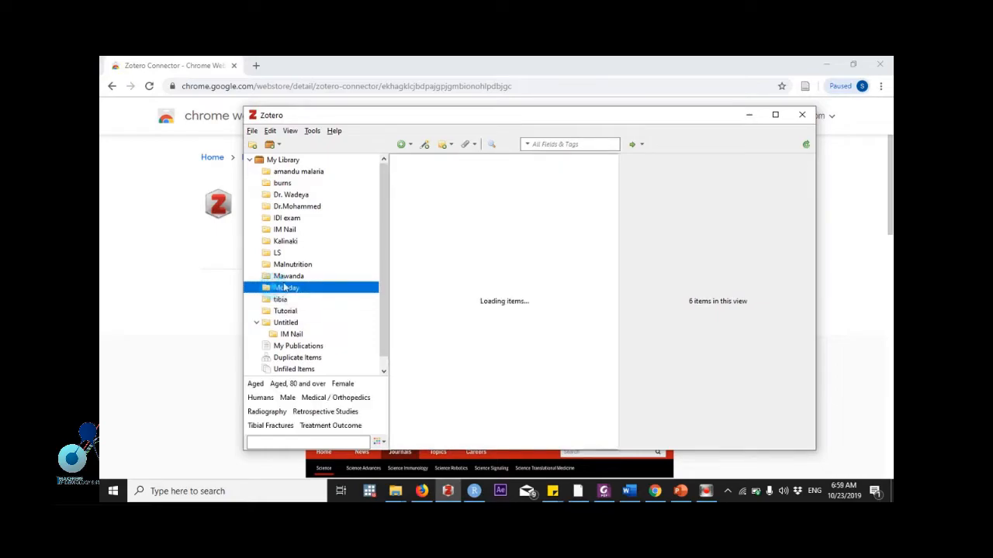
left_click(279, 277)
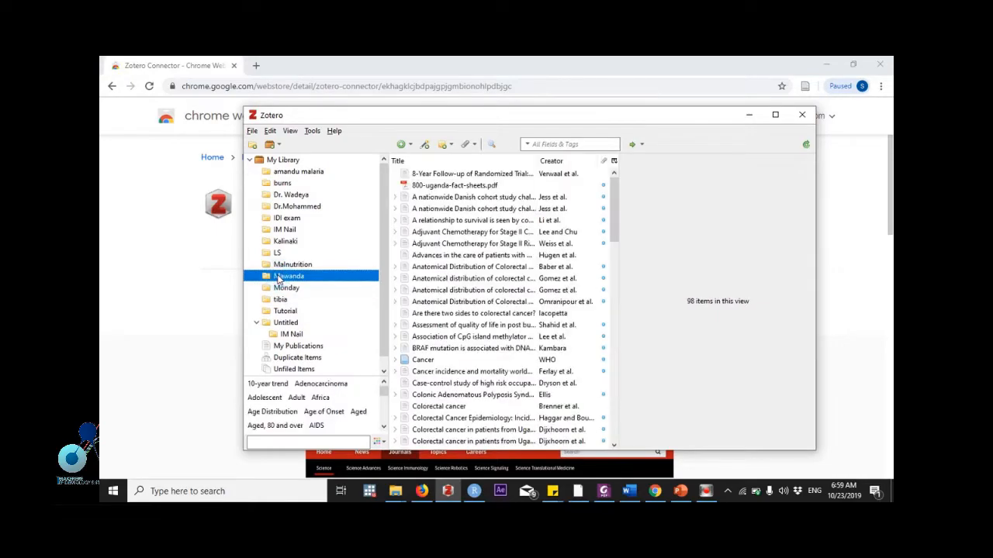
left_click(284, 311)
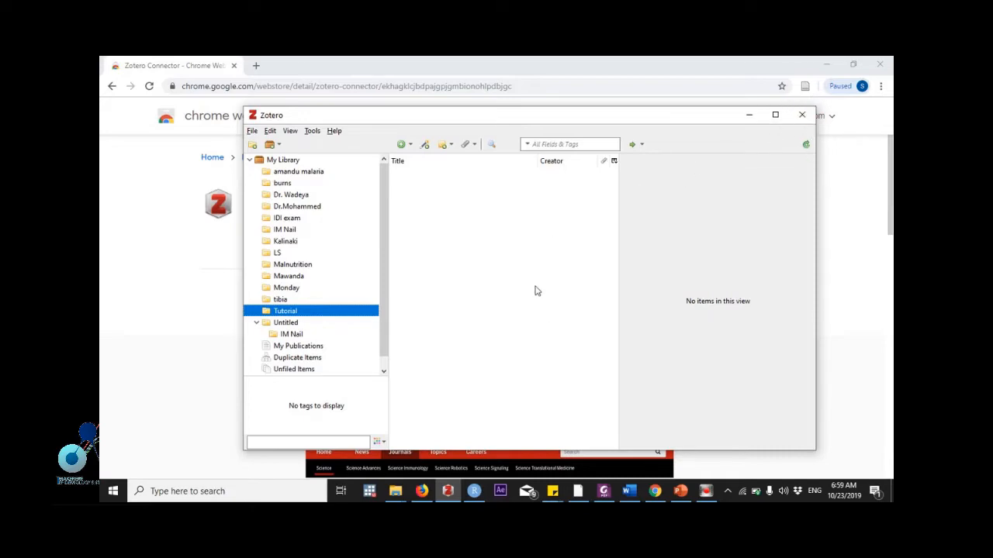
Minimize Zotero, switch to Word, create a new blank document and show its Zotero commands.
left_click(748, 116)
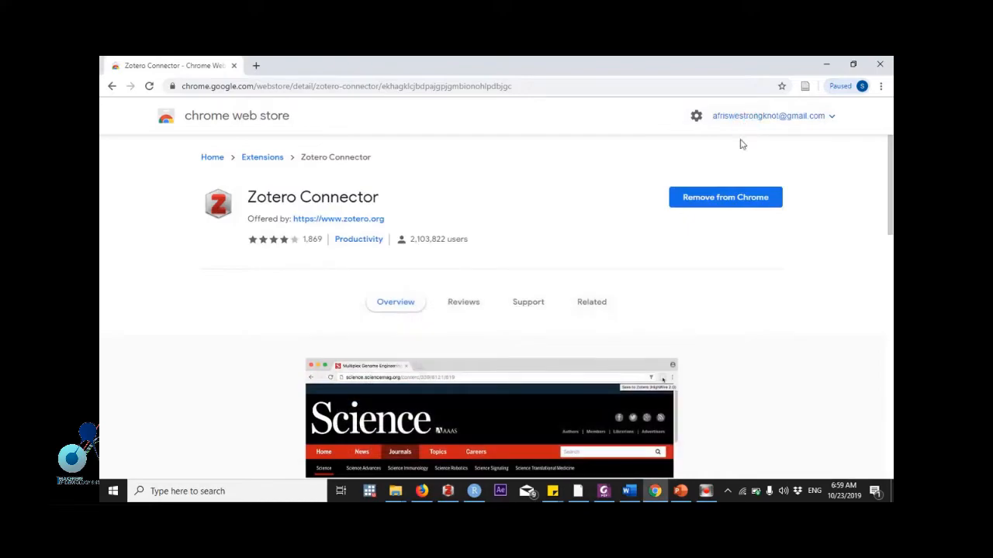
left_click(629, 491)
left_click(629, 492)
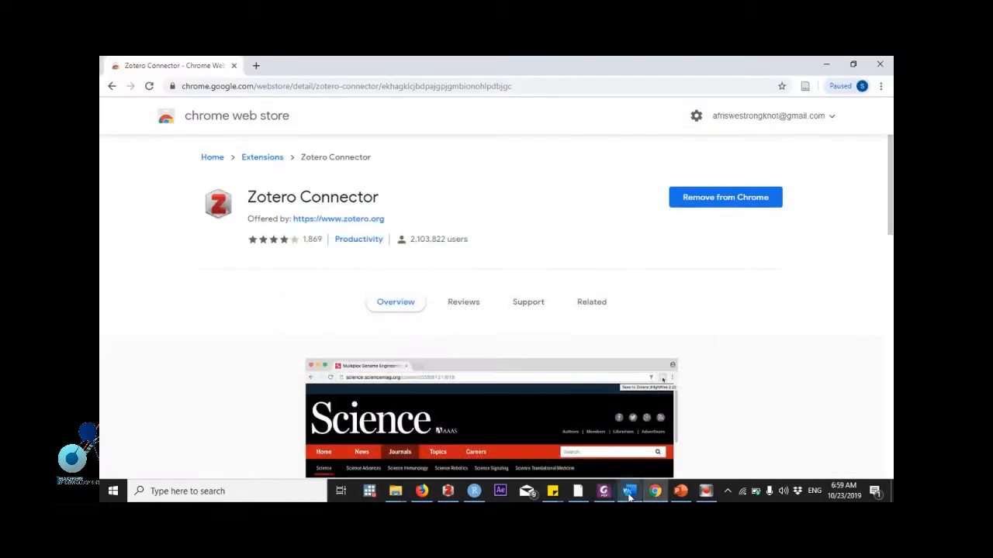
left_click(629, 491)
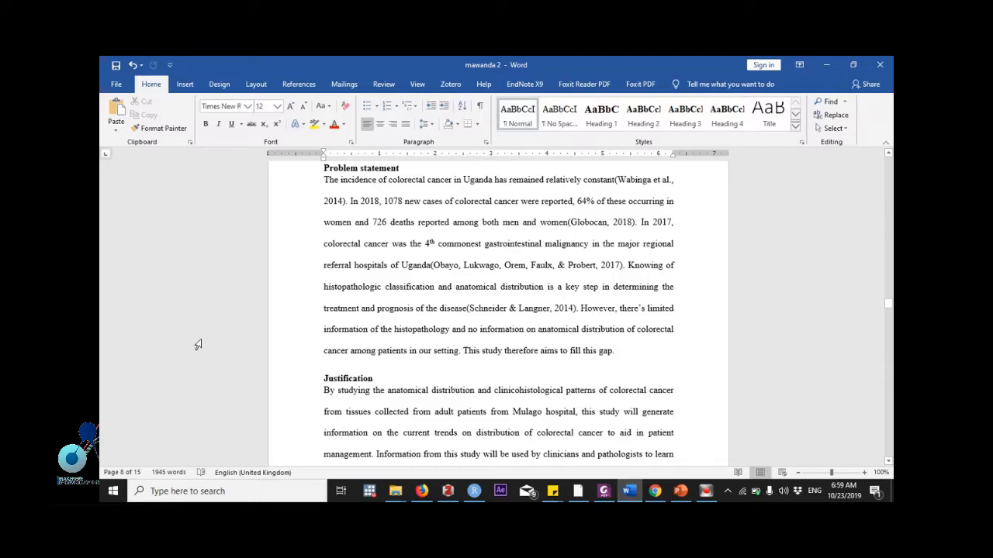
key("ctrl+n")
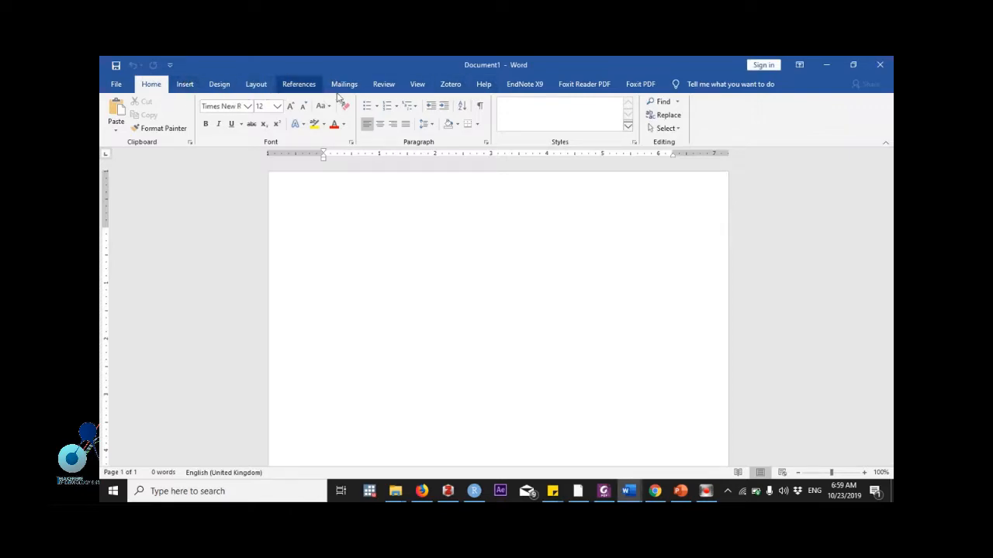
left_click(439, 84)
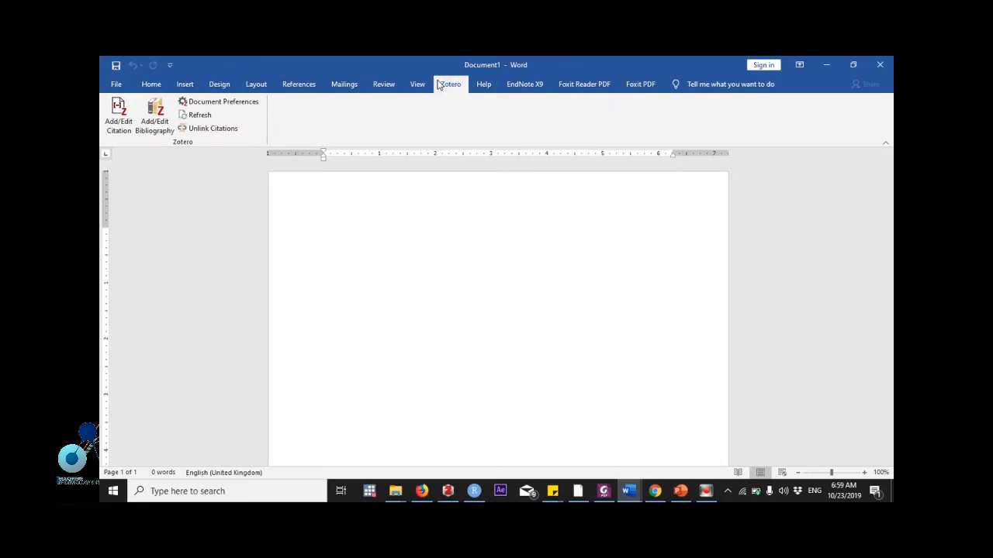
Switch to Zotero, check the word processor add-in settings in the Cite preferences, and return to the blank Word document.
left_click(447, 491)
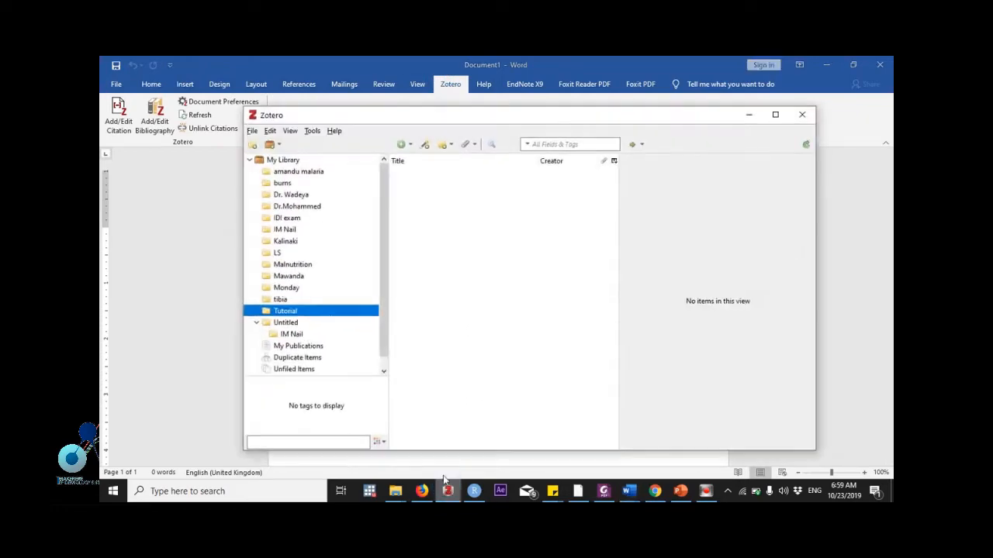
left_click(269, 130)
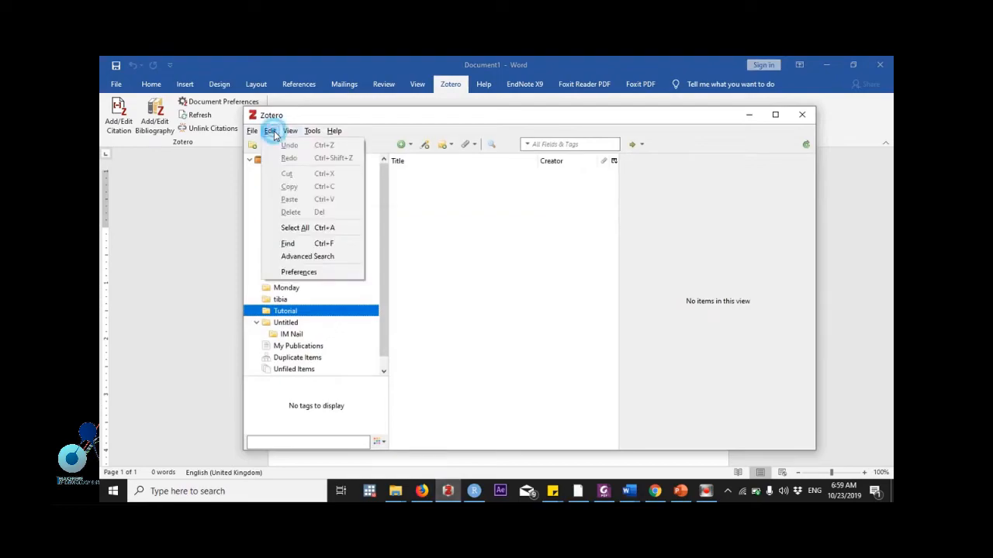
left_click(301, 273)
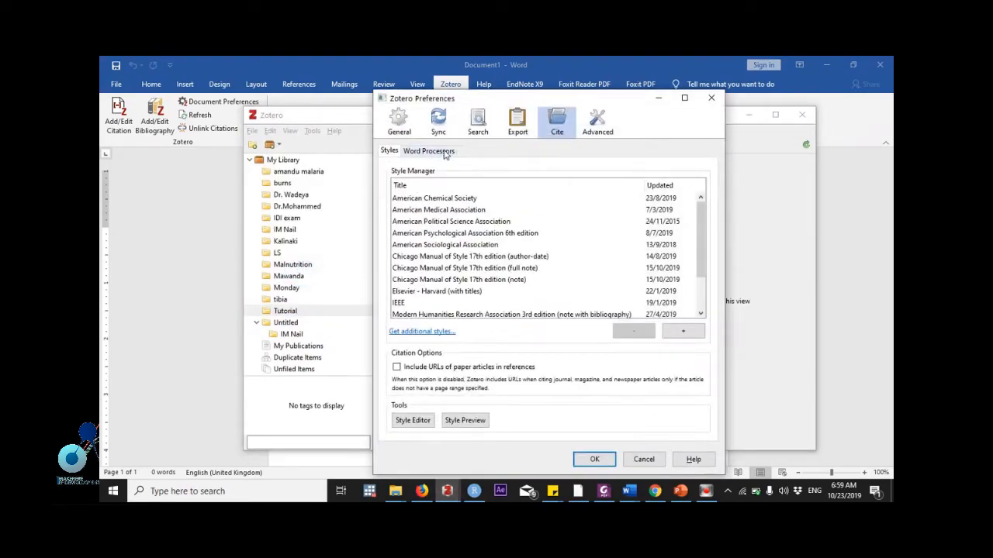
left_click(442, 151)
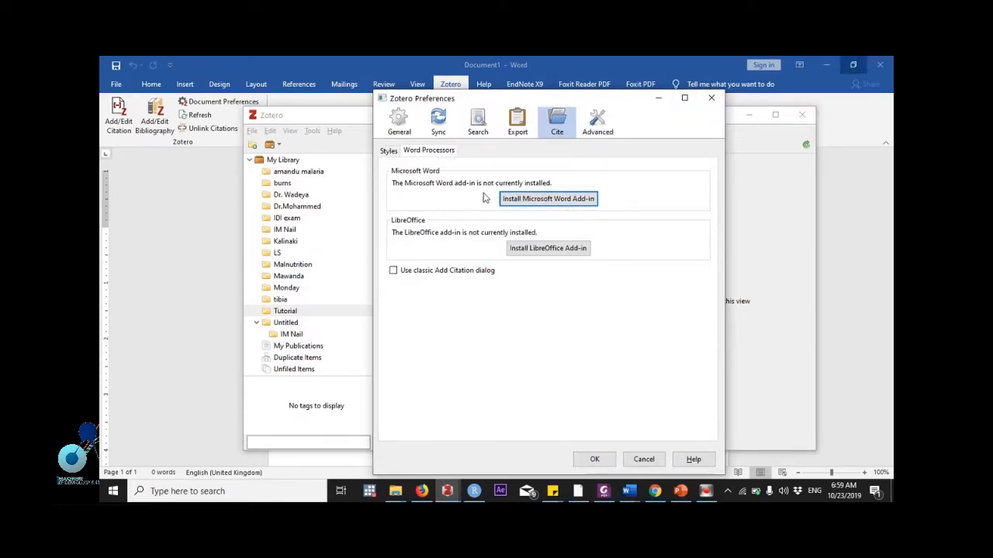
left_click(711, 97)
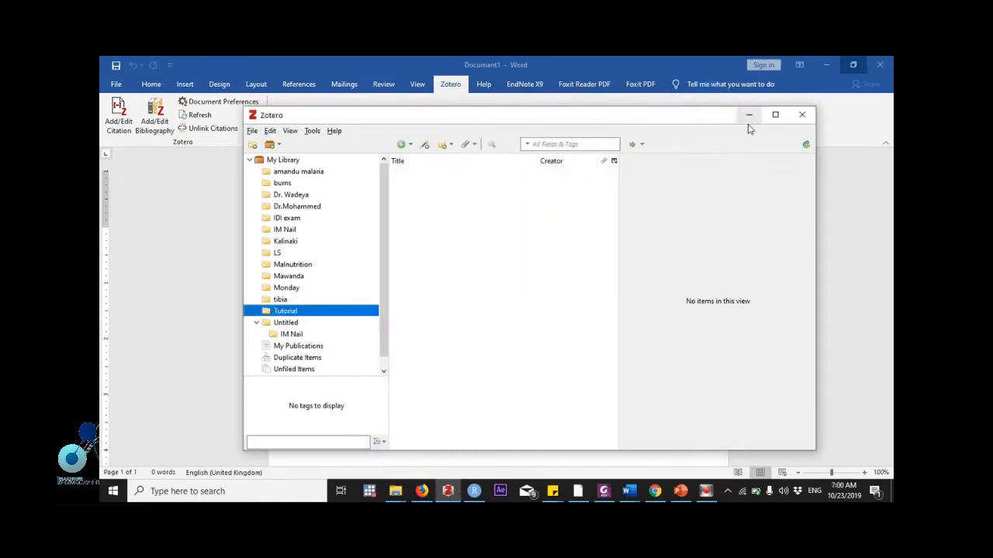
left_click(749, 117)
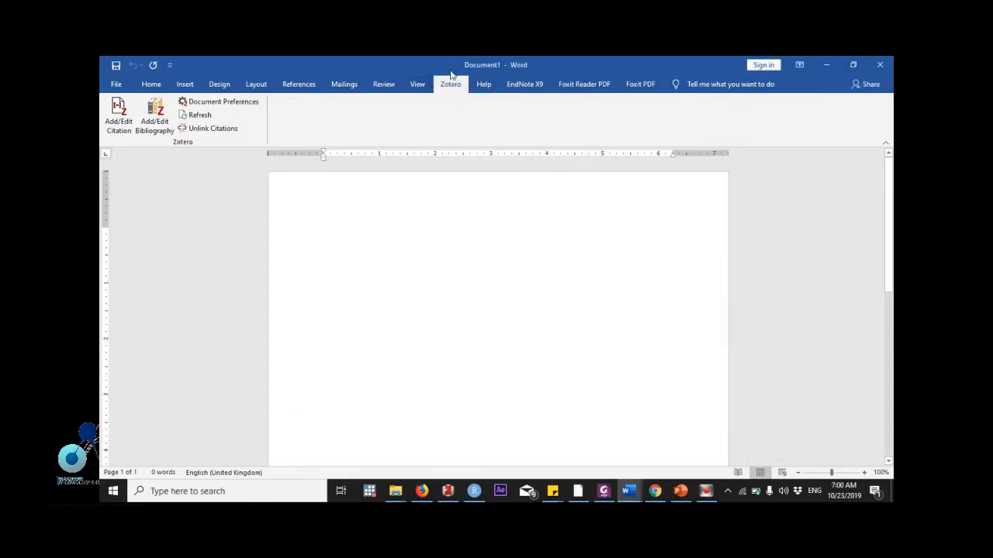
Set the document's Zotero citation style to Elsevier - Harvard (with titles) and switch to Chrome.
left_click(213, 104)
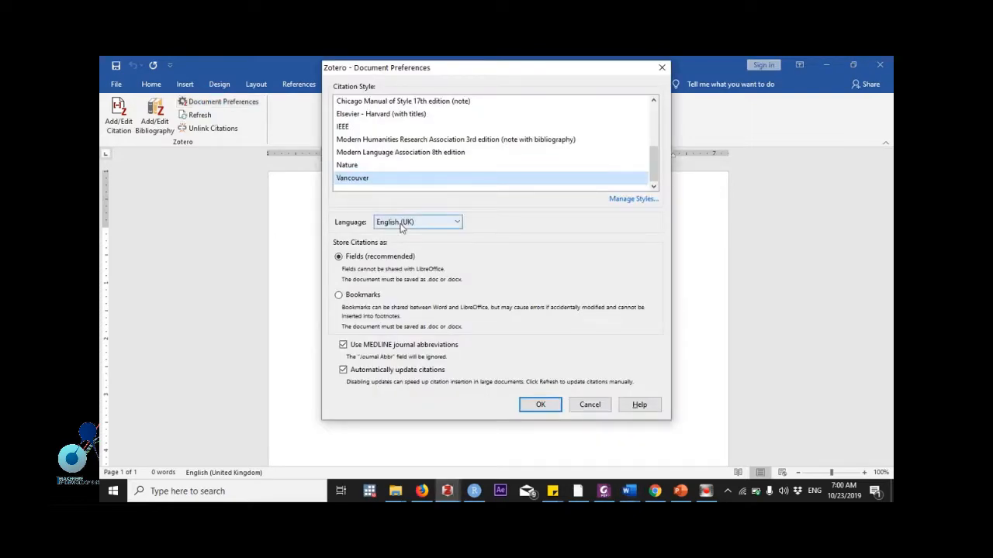
left_click(376, 182)
left_click(387, 116)
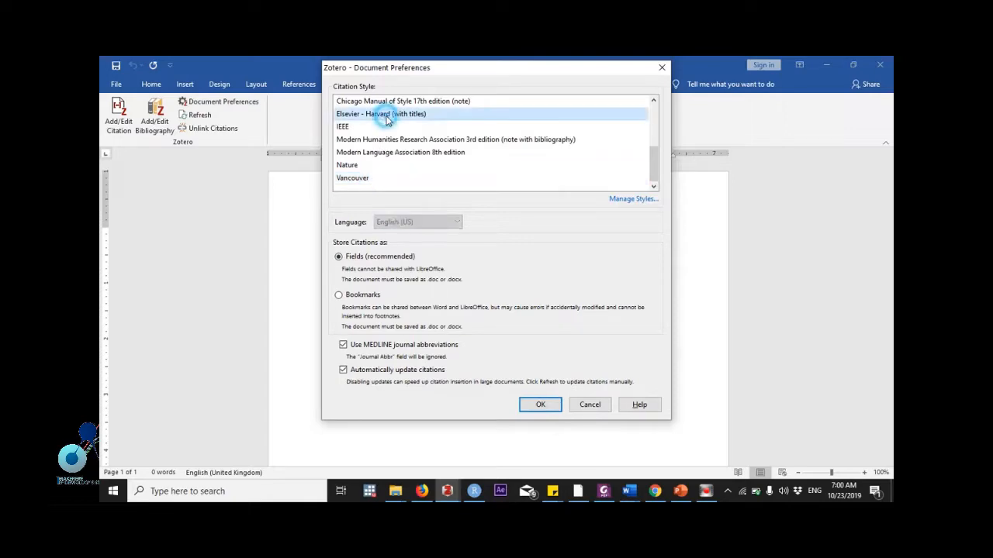
scroll(389, 121, "up", 2)
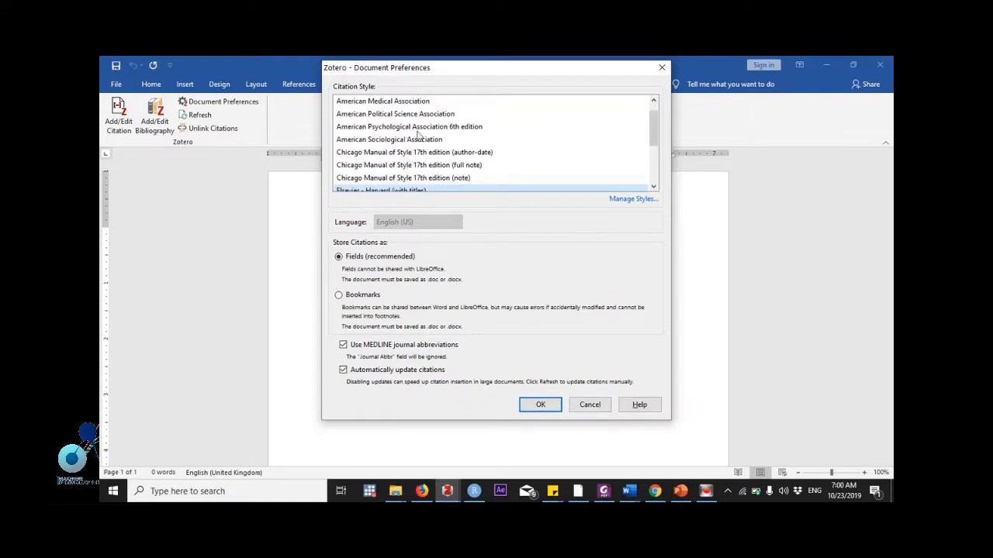
left_click(418, 128)
scroll(417, 134, "down", 2)
left_click(397, 129)
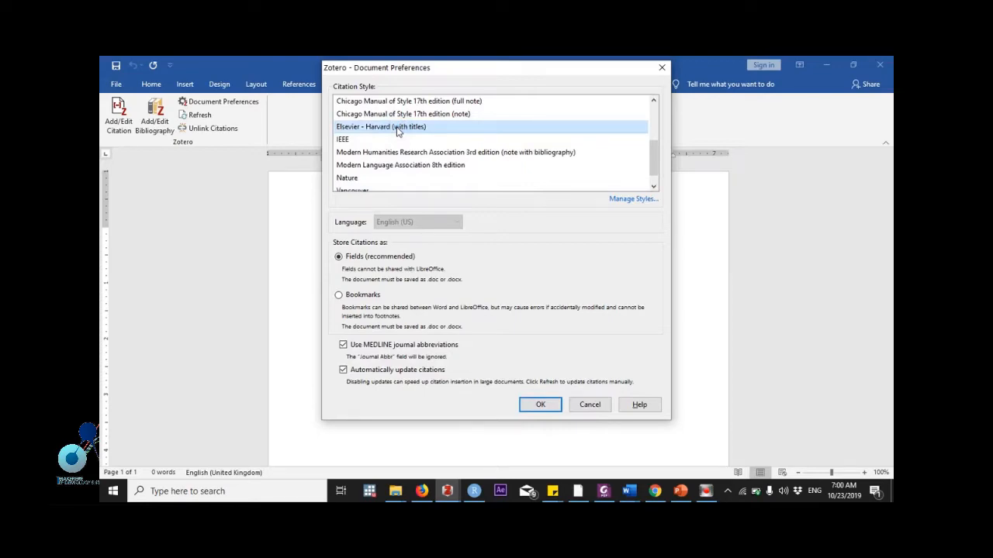
left_click(540, 405)
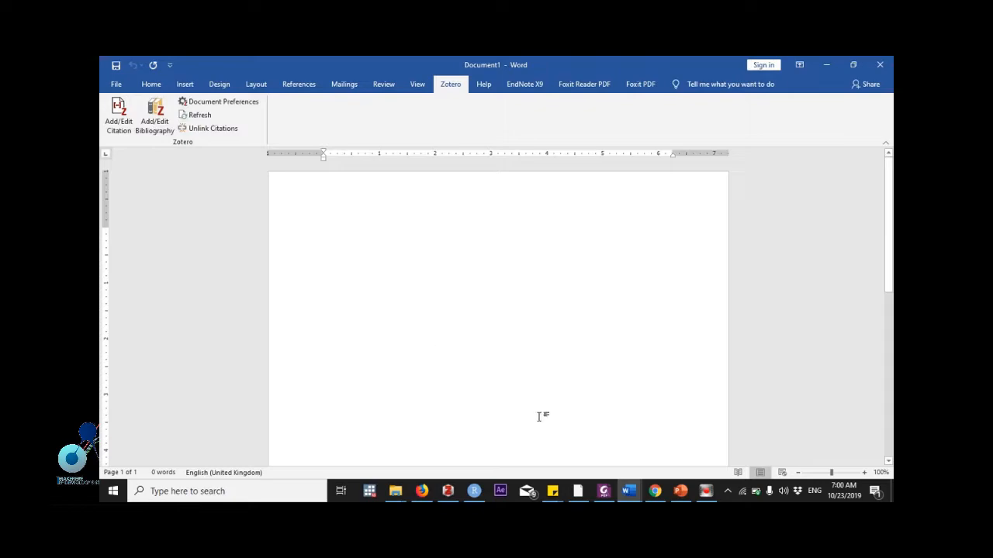
left_click(653, 491)
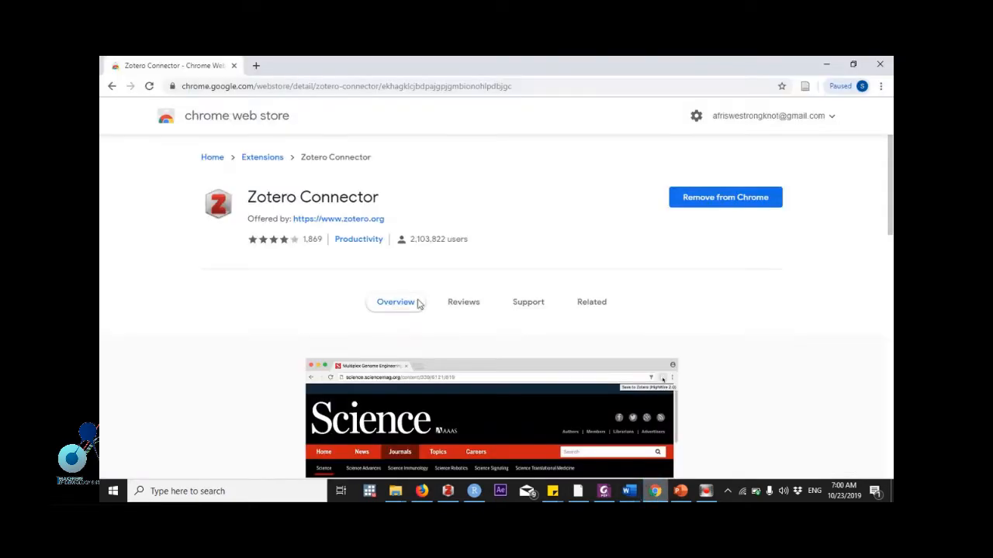
Open a new Chrome tab, switch to Firefox and copy the abstract's first two sentences from the colorectal cancer prognostic stratification article.
left_click(256, 65)
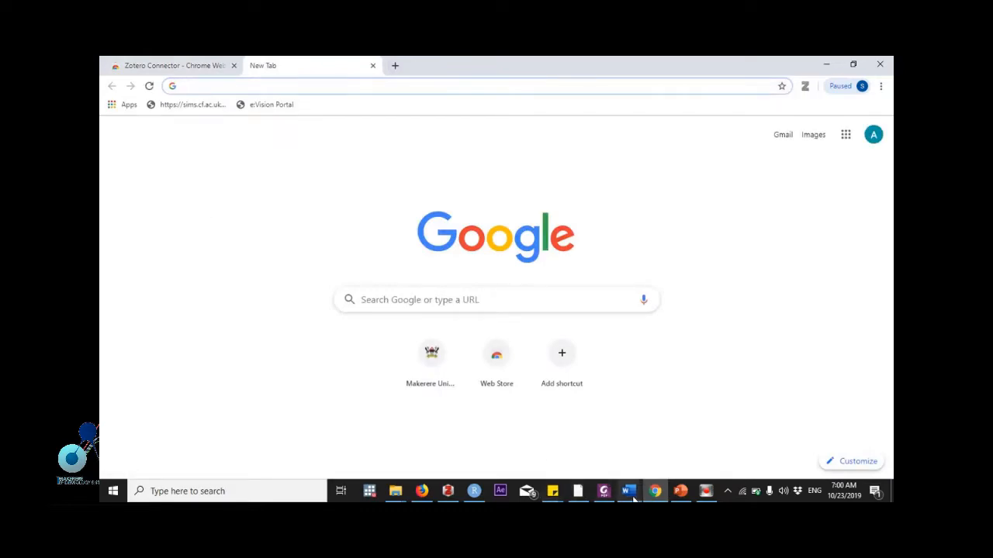
left_click(421, 491)
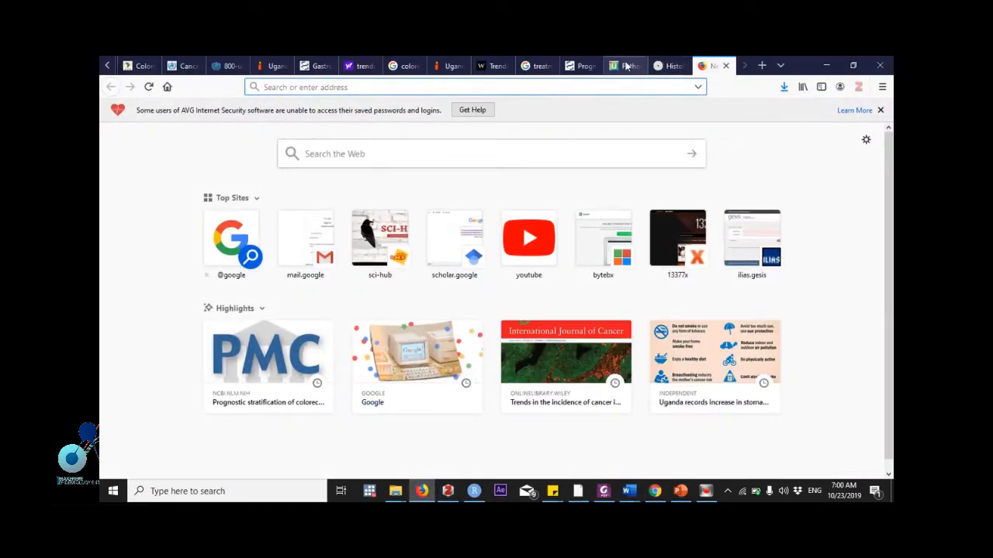
left_click(580, 67)
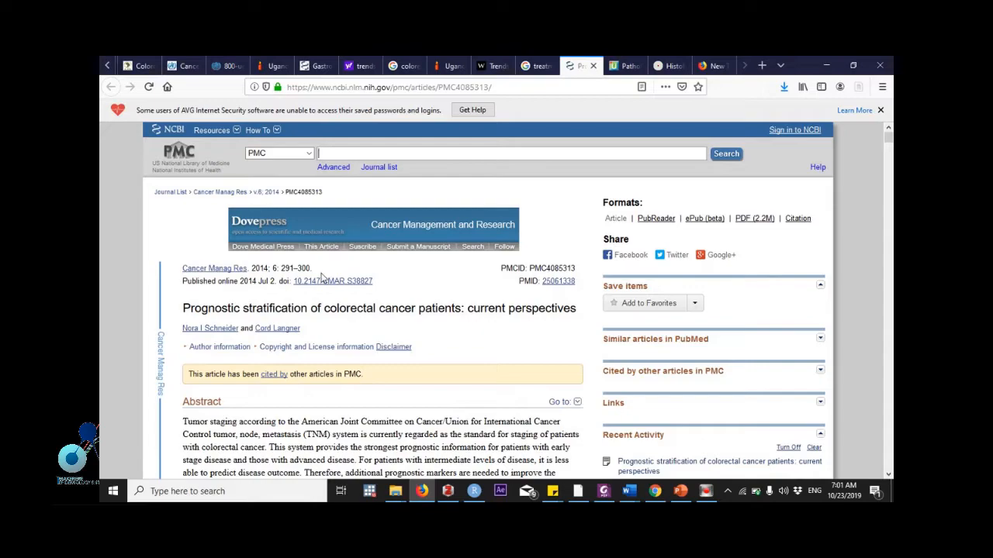
scroll(275, 264, "down", 3)
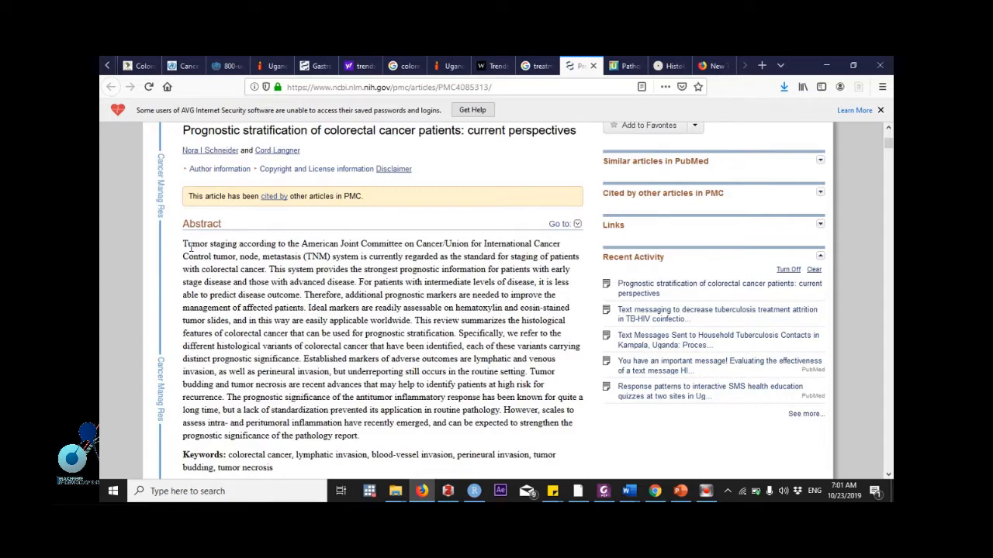
left_click_drag(184, 247, 349, 284)
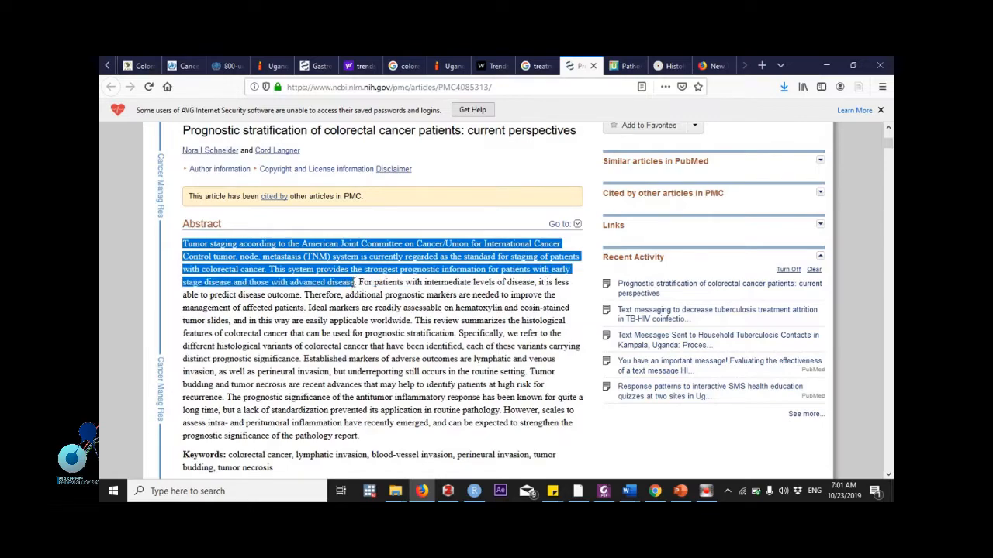
right_click(293, 261)
left_click(324, 273)
Switch to the blank Word document, paste the copied abstract sentences and end the paragraph with a full stop.
left_click(629, 491)
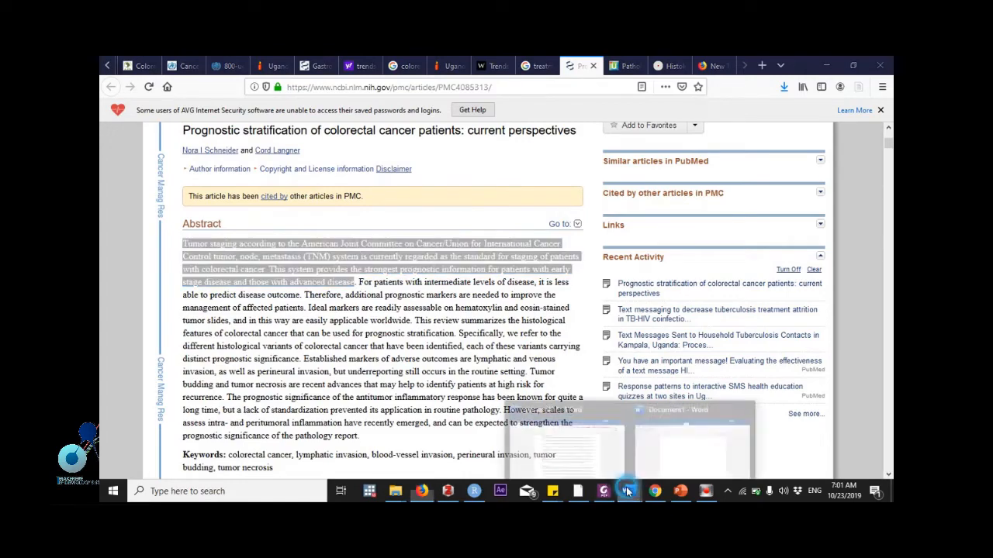
left_click(705, 471)
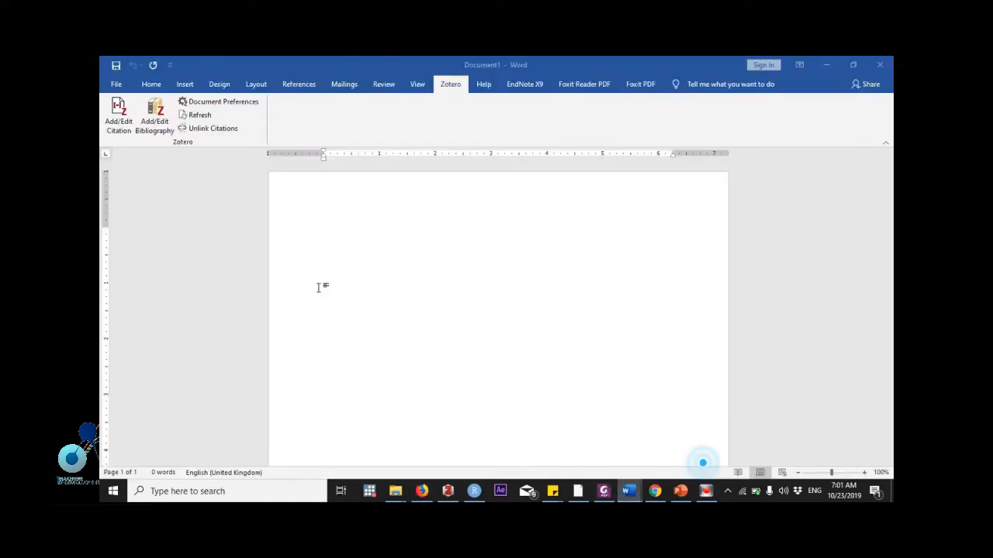
left_click(325, 231)
key("ctrl+v")
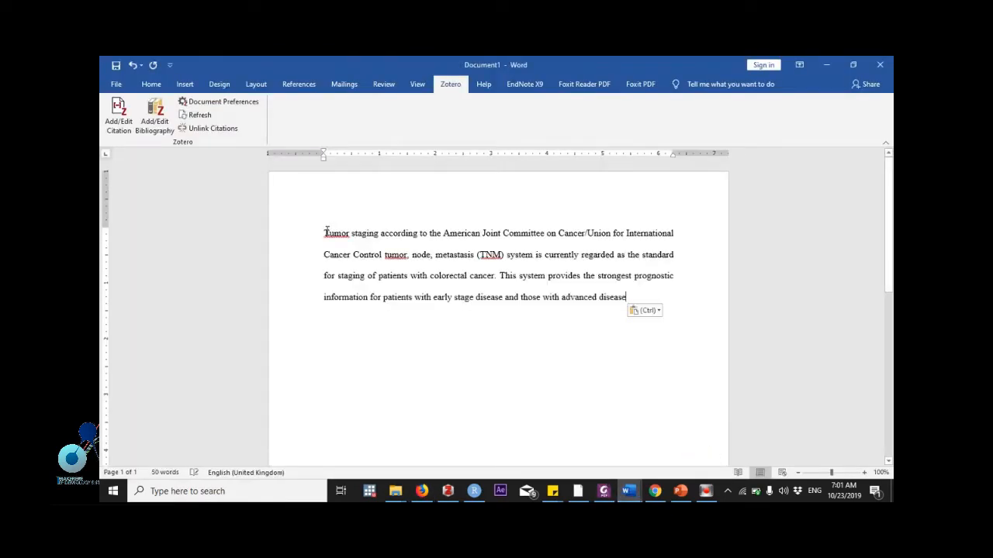
type(".")
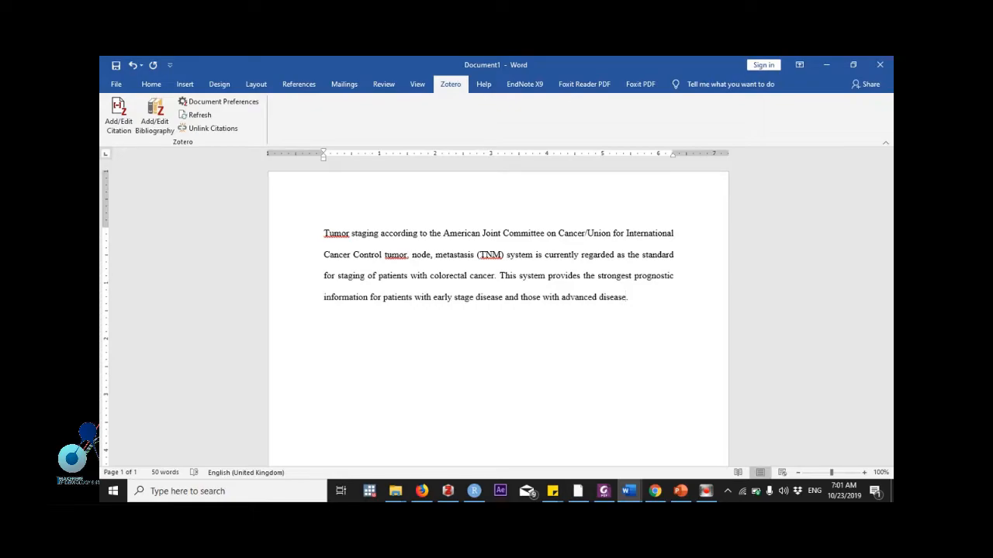
Switch to Firefox and copy the title and author line of the colorectal cancer article.
left_click(421, 491)
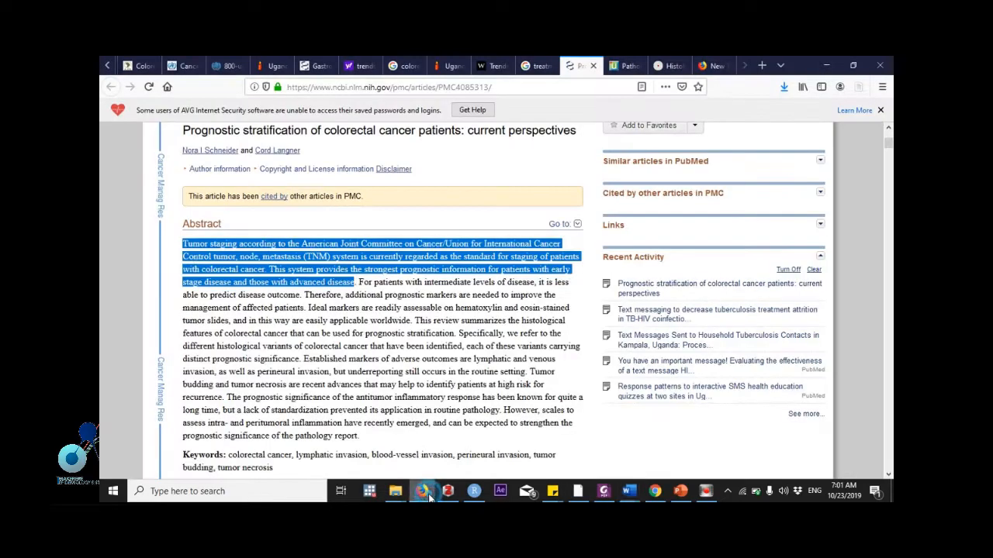
scroll(272, 229, "up", 1)
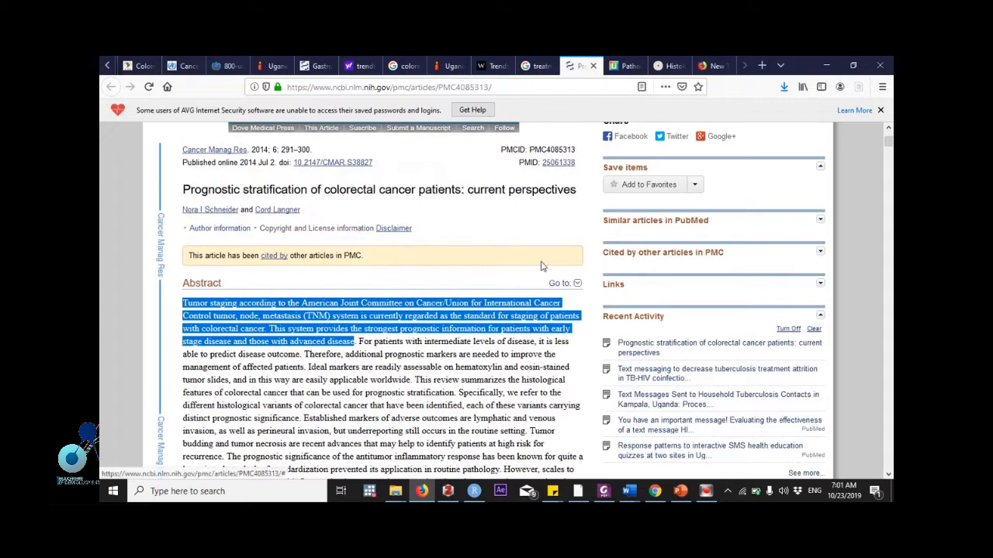
left_click(876, 223)
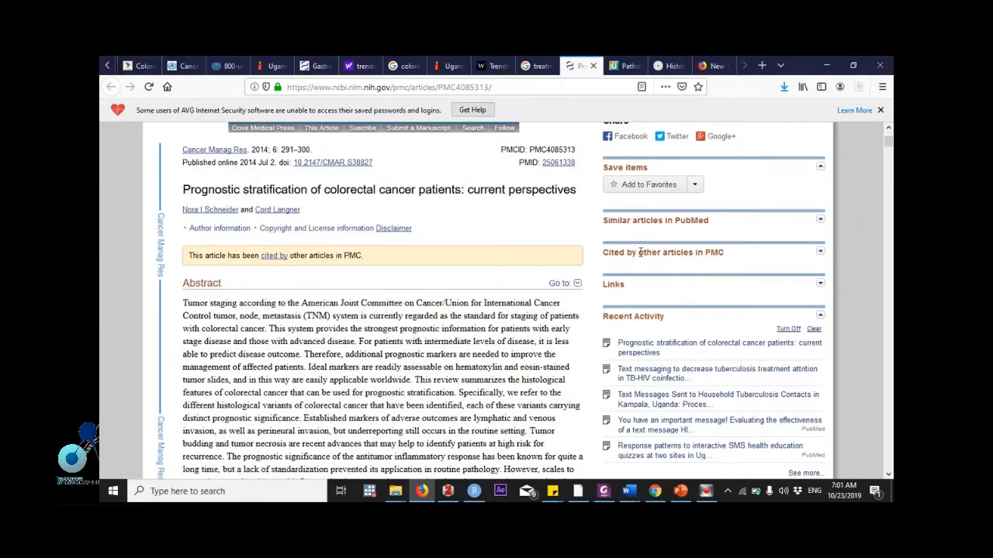
scroll(299, 219, "up", 1)
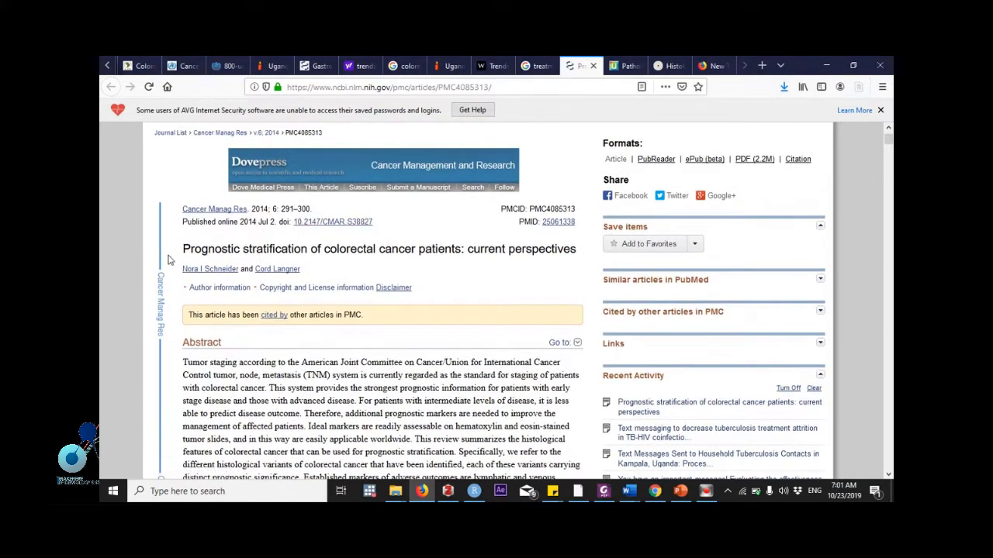
scroll(171, 260, "up", 1)
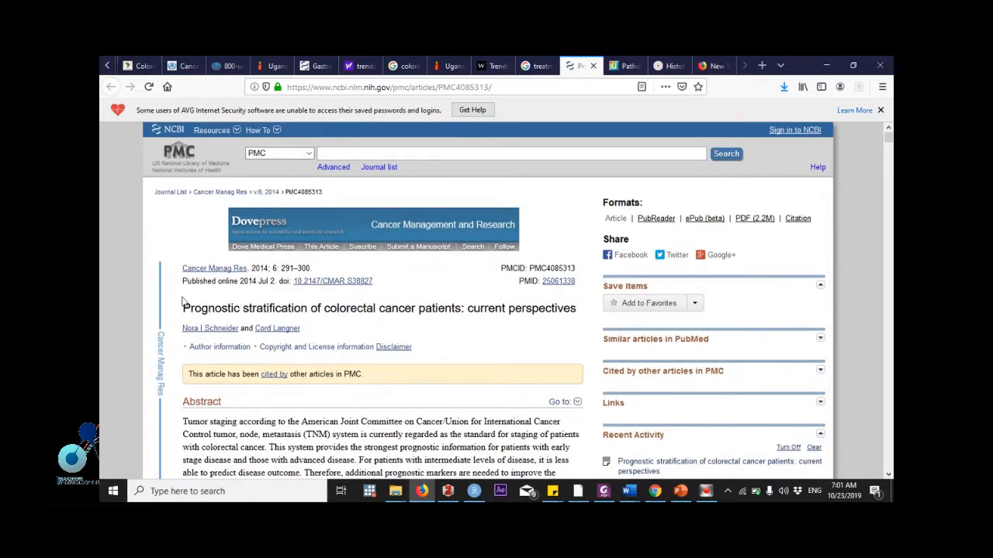
left_click_drag(184, 311, 301, 330)
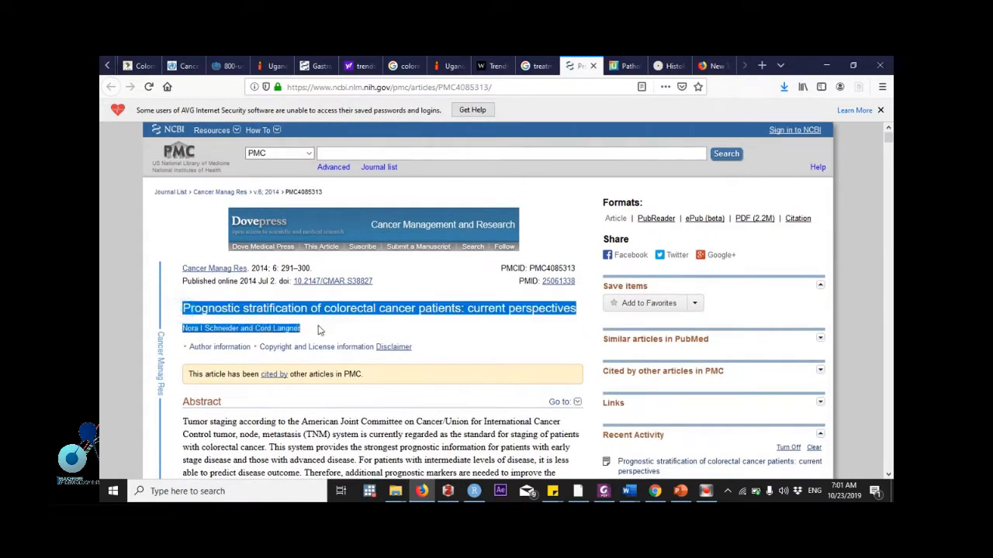
right_click(275, 311)
left_click(286, 319)
Switch to Chrome, search Google for the copied title and authors, and open the article's ncbi.nlm.nih.gov PMC4085313 result.
left_click(655, 491)
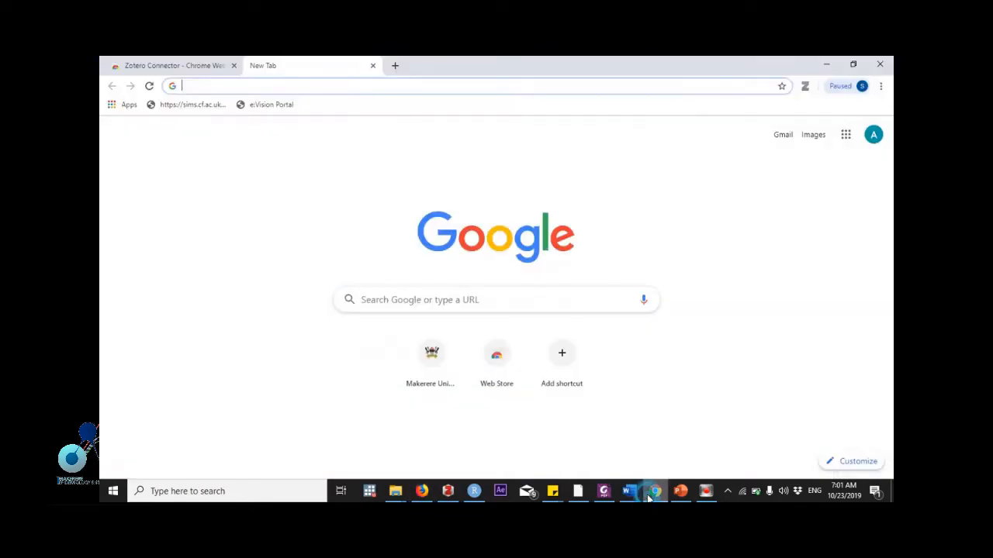
right_click(276, 86)
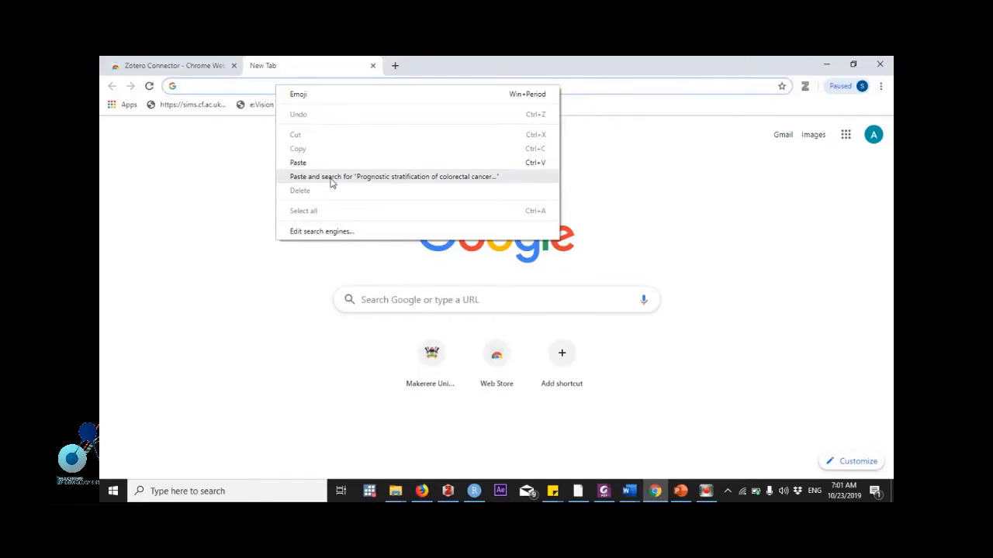
left_click(331, 177)
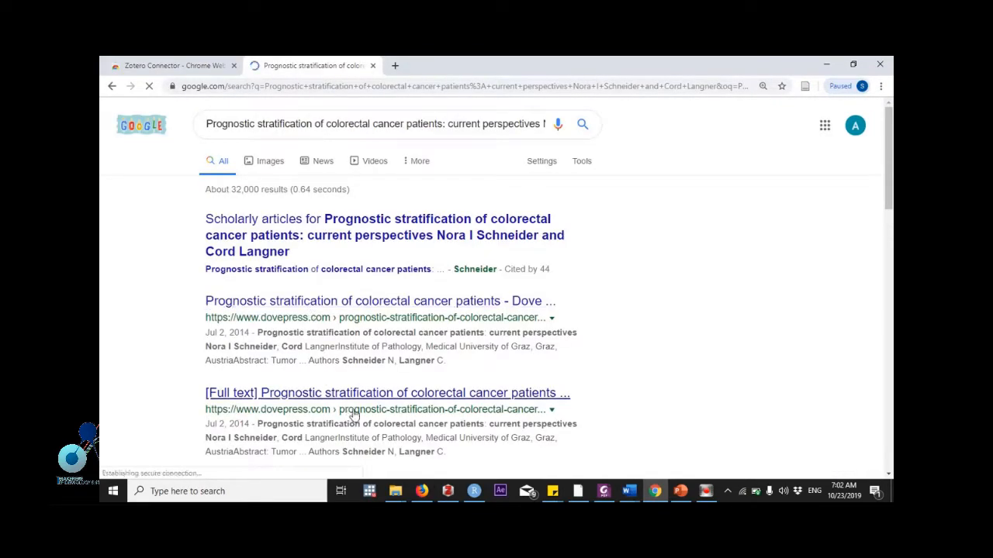
scroll(353, 417, "down", 3)
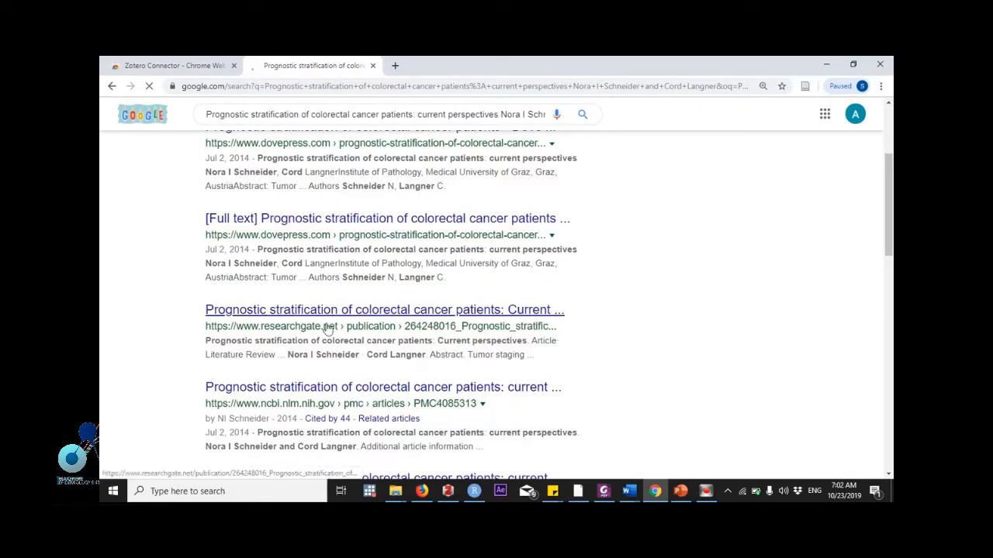
left_click(304, 388)
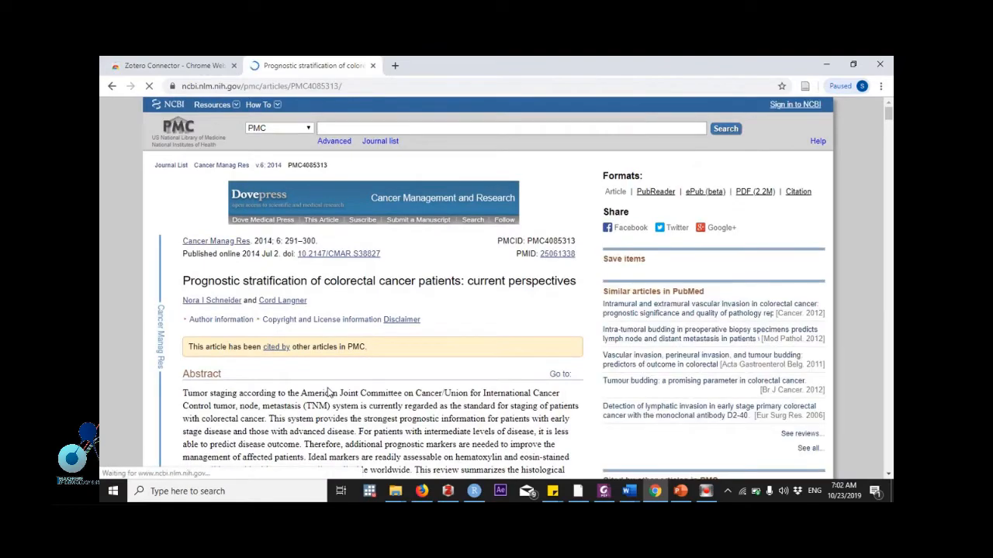
scroll(247, 344, "down", 1)
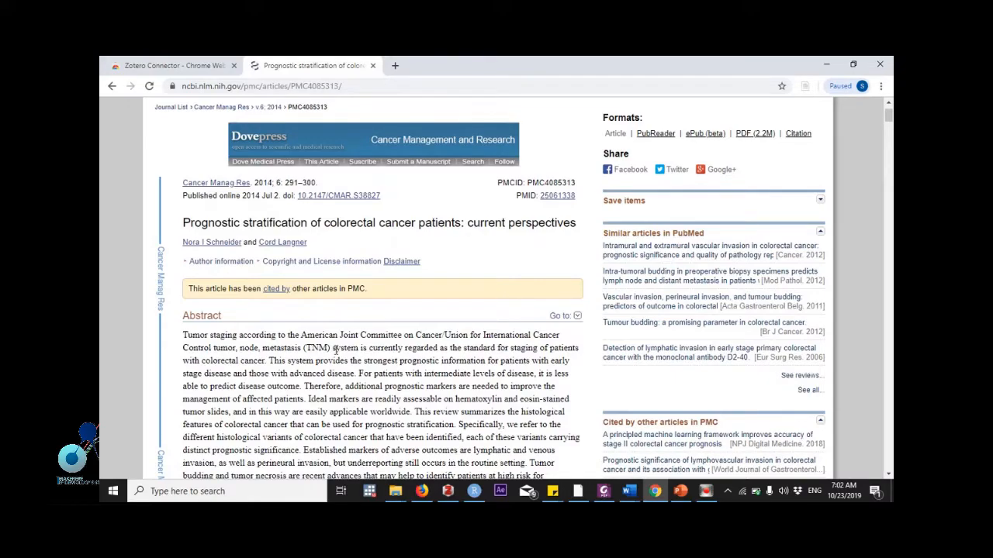
Review the pasted paragraph in the Word document and return to the article page in Chrome.
mouse_move(629, 491)
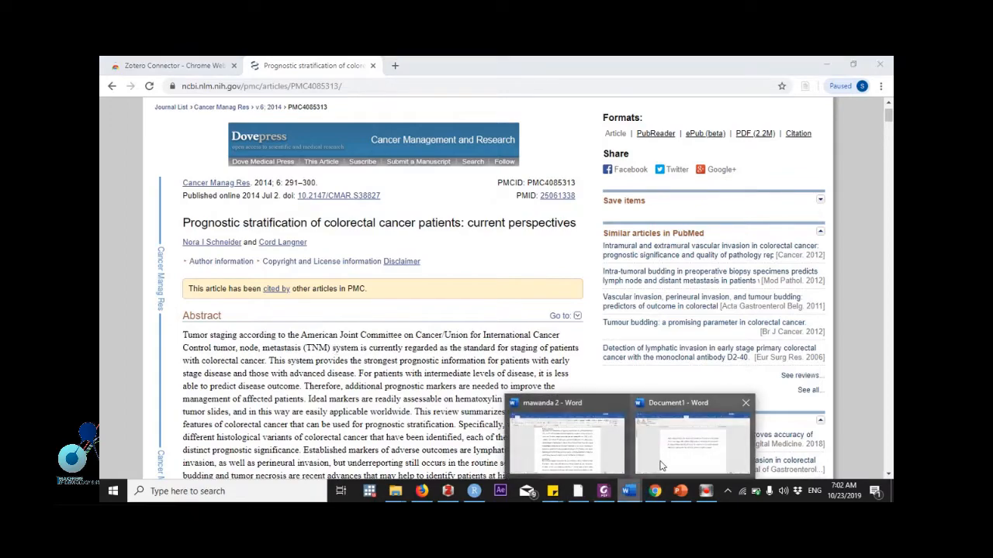
left_click(657, 461)
type(".")
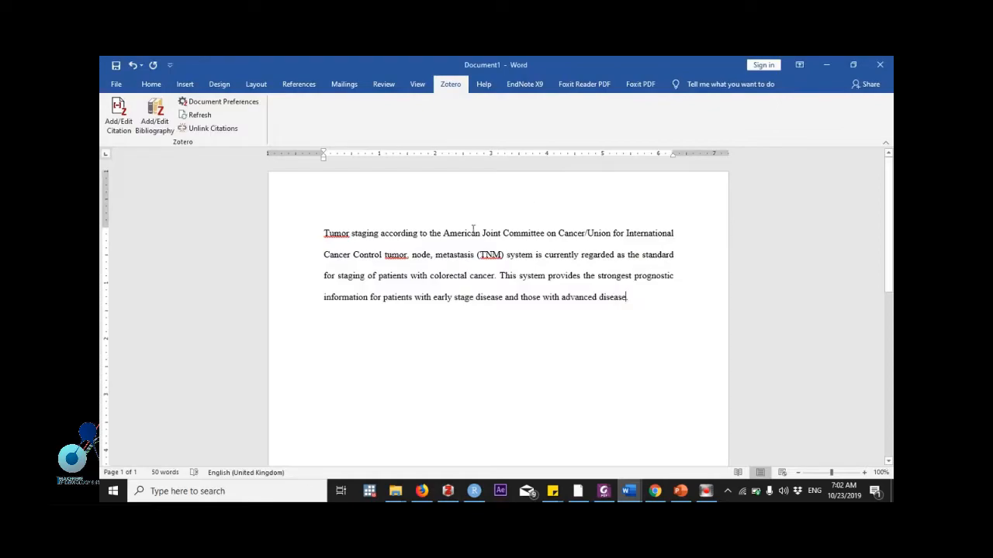
left_click(836, 62)
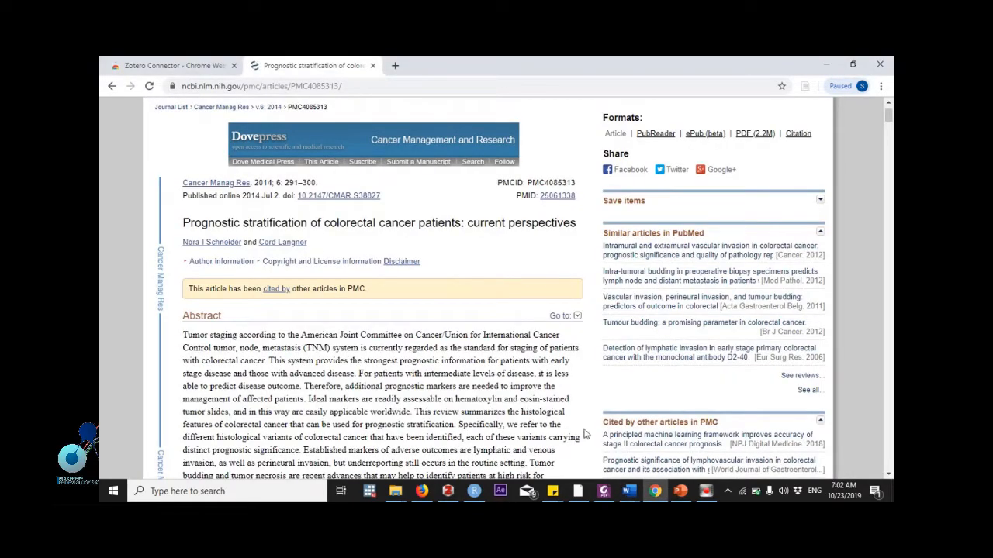
mouse_move(629, 491)
left_click(665, 448)
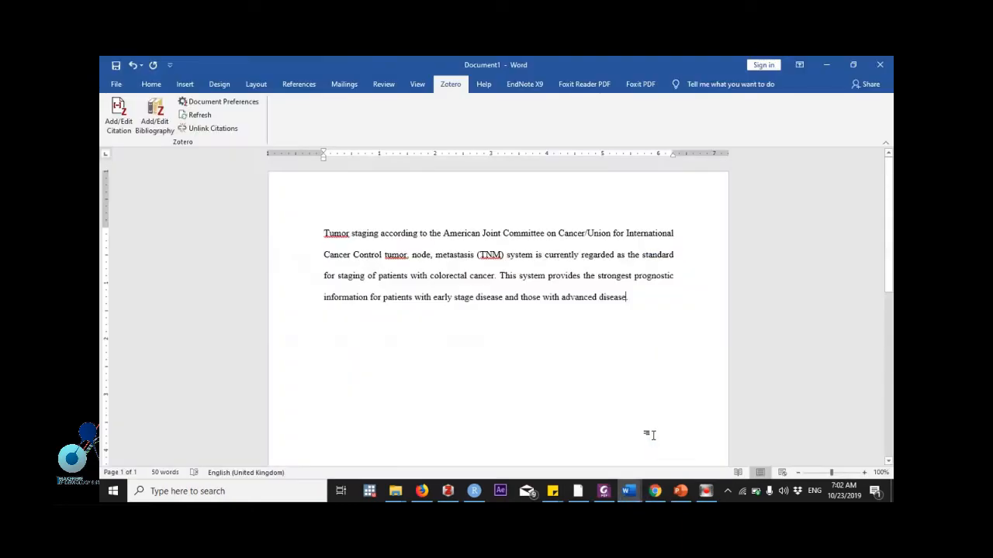
left_click(827, 65)
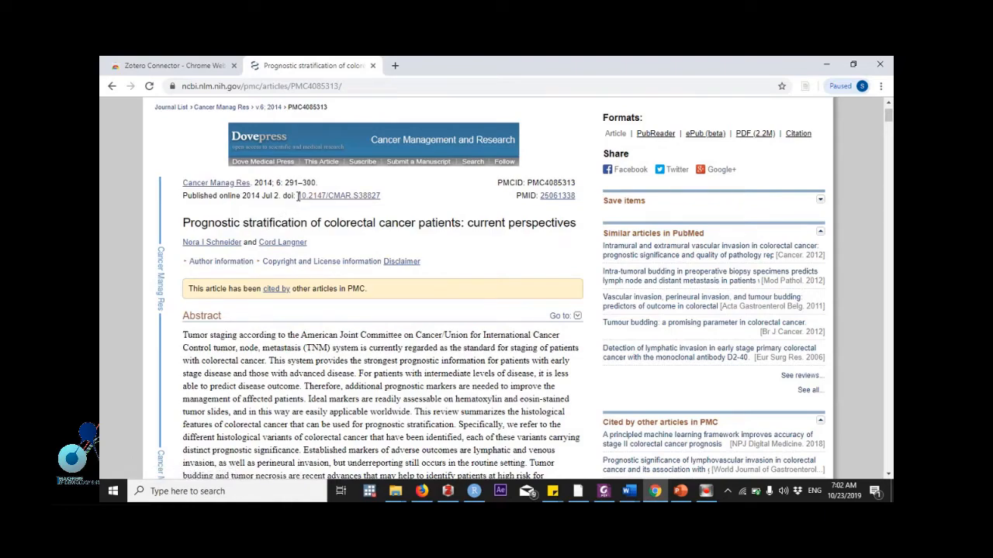
Copy the article's DOI, 10.2147/CMAR.S38827, from the publication details above its title.
left_click_drag(298, 196, 384, 199)
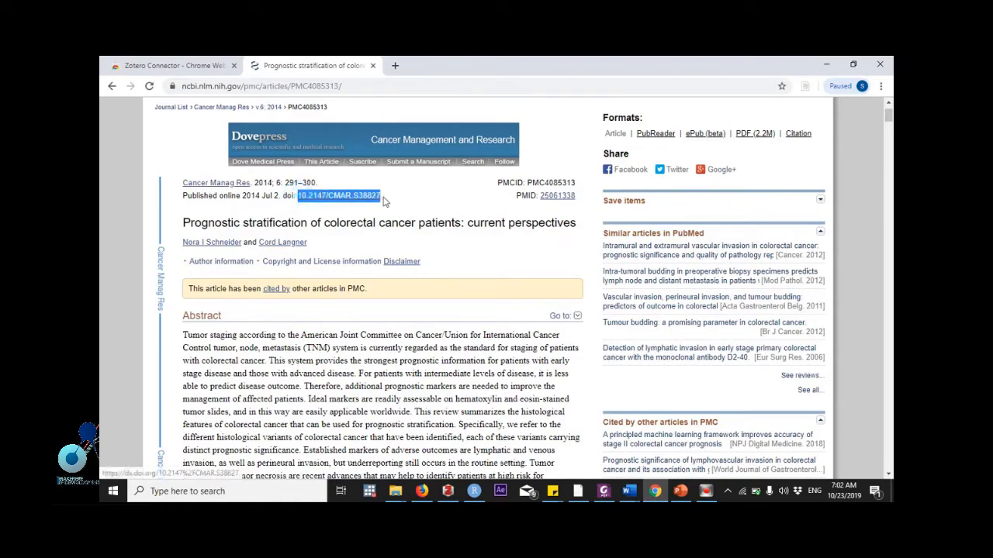
left_click(285, 198)
double_click(283, 199)
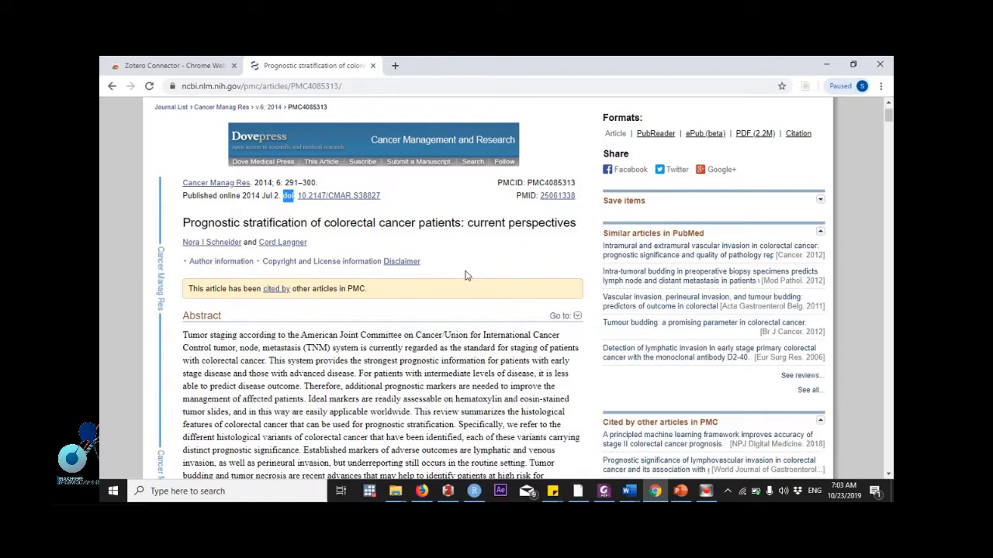
left_click(393, 203)
left_click_drag(393, 202, 317, 197)
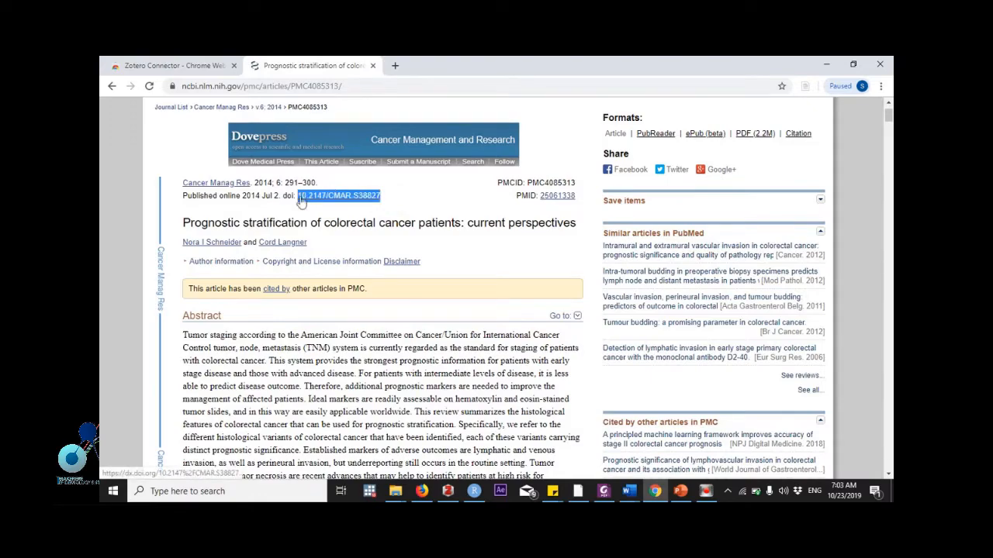
right_click(337, 196)
left_click(384, 277)
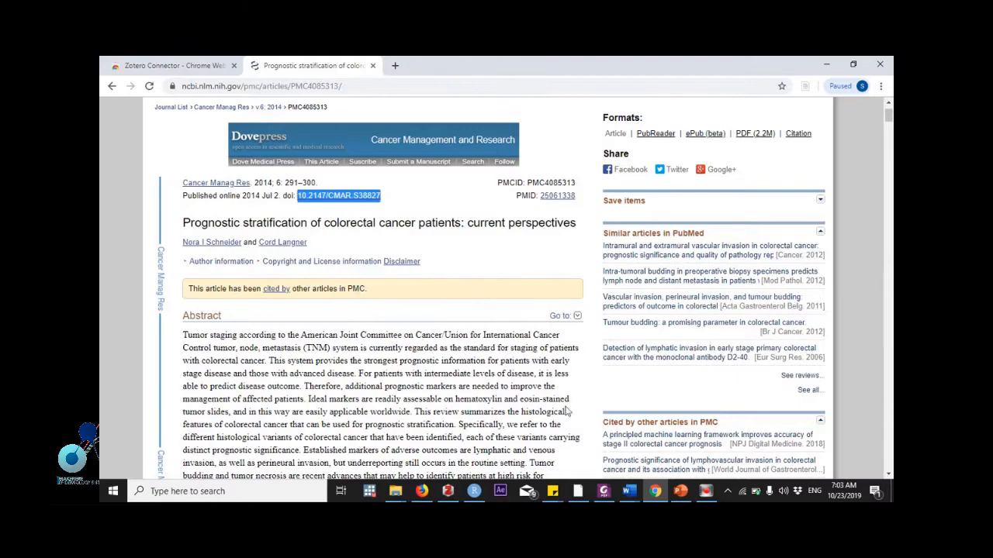
Switch to Zotero and add the article to the Tutorial collection by its identifier, DOI 10.2147/CMAR.S38827.
left_click(444, 493)
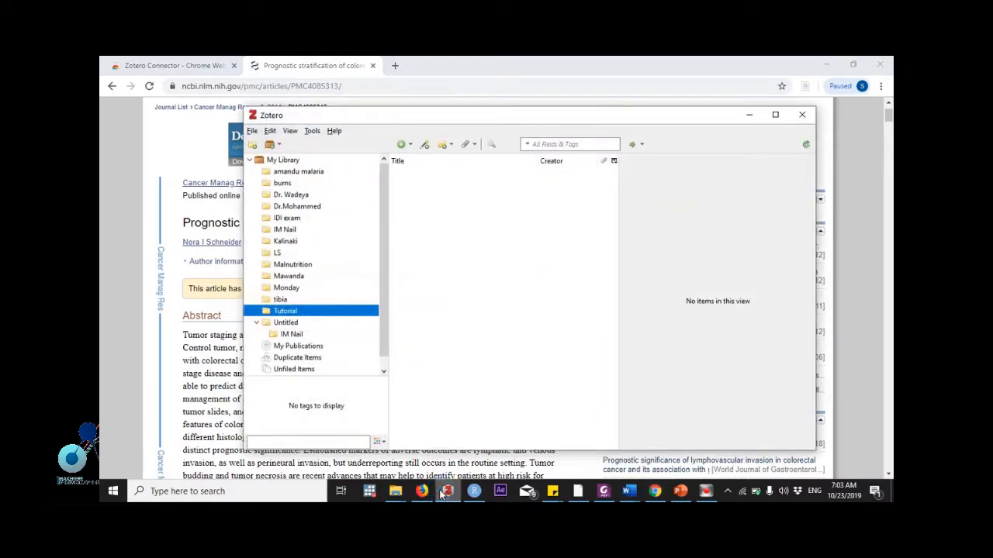
left_click(425, 146)
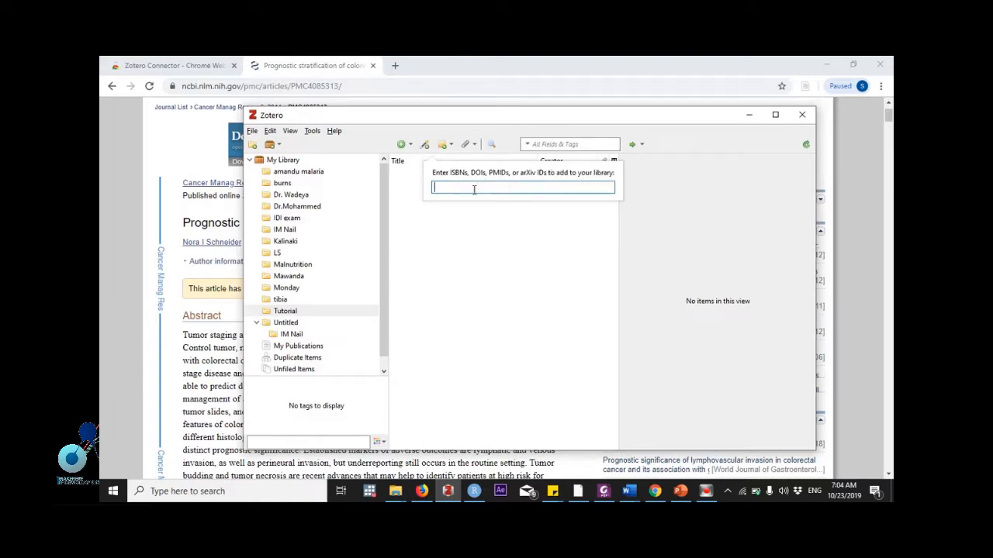
right_click(443, 186)
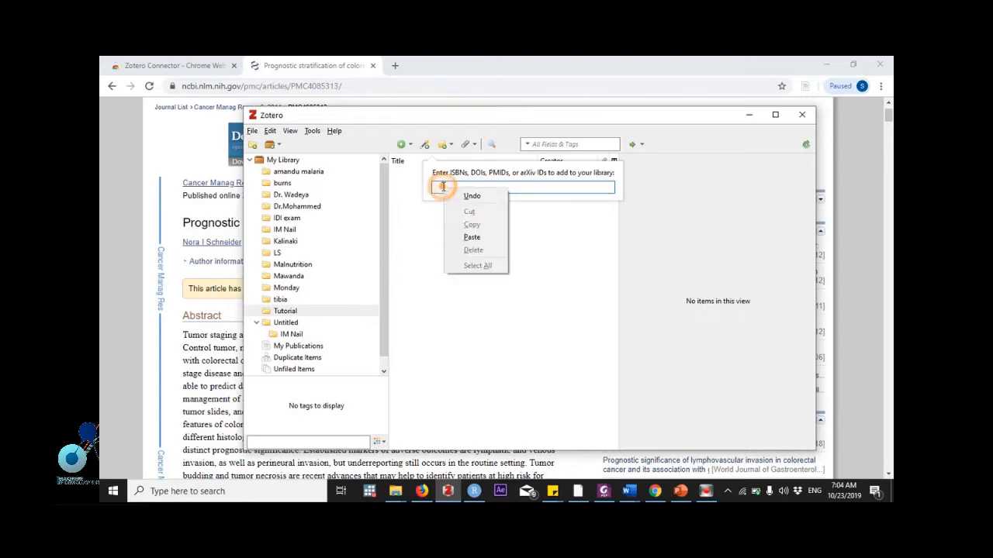
left_click(475, 233)
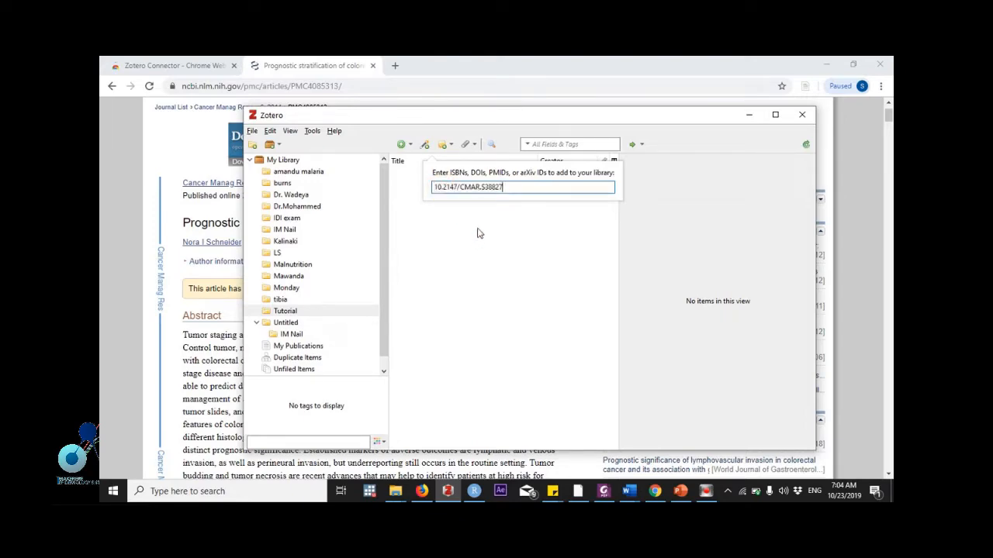
key("Return")
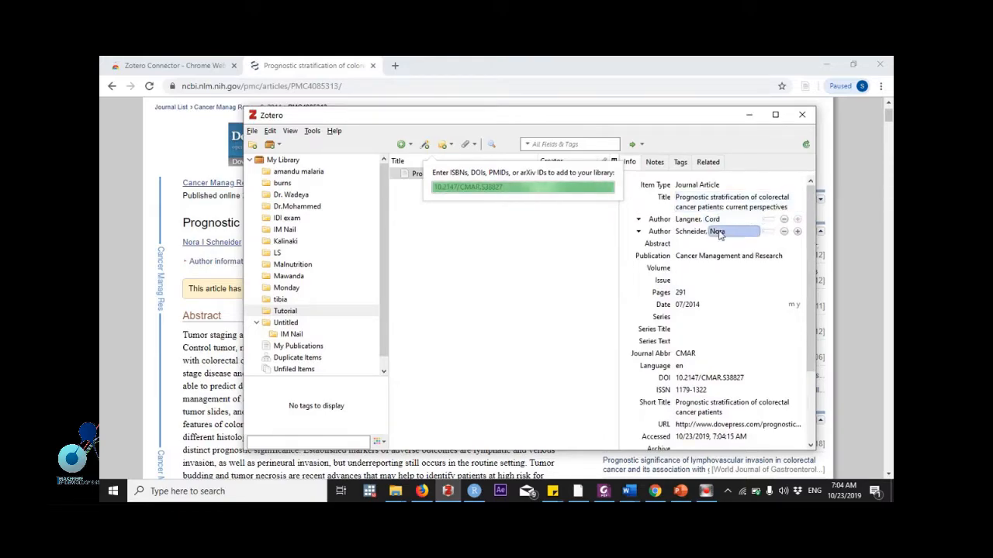
Check the imported article's author fields against the article page, moving the Zotero window clear of the page's publication details.
left_click_drag(349, 122, 448, 114)
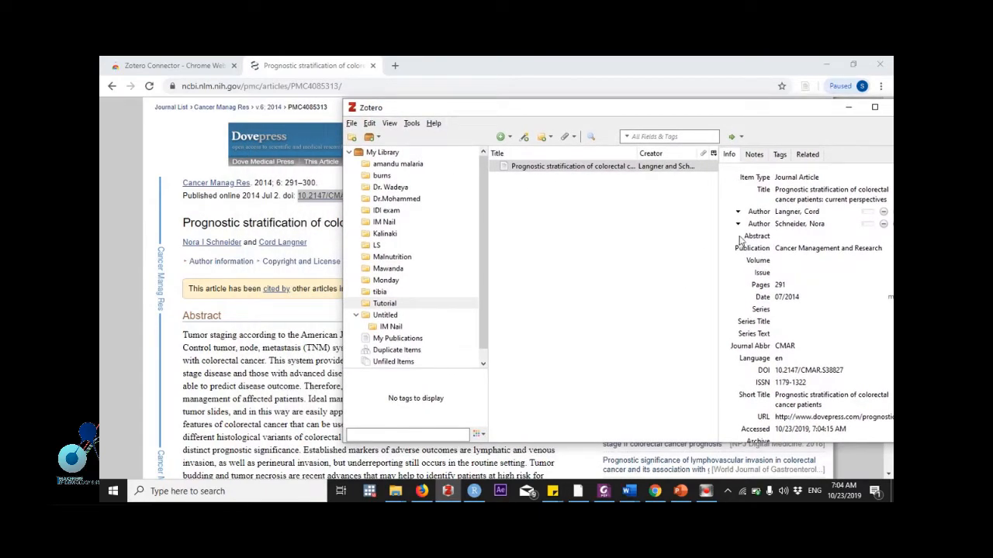
left_click(832, 226)
key("shift+Tab")
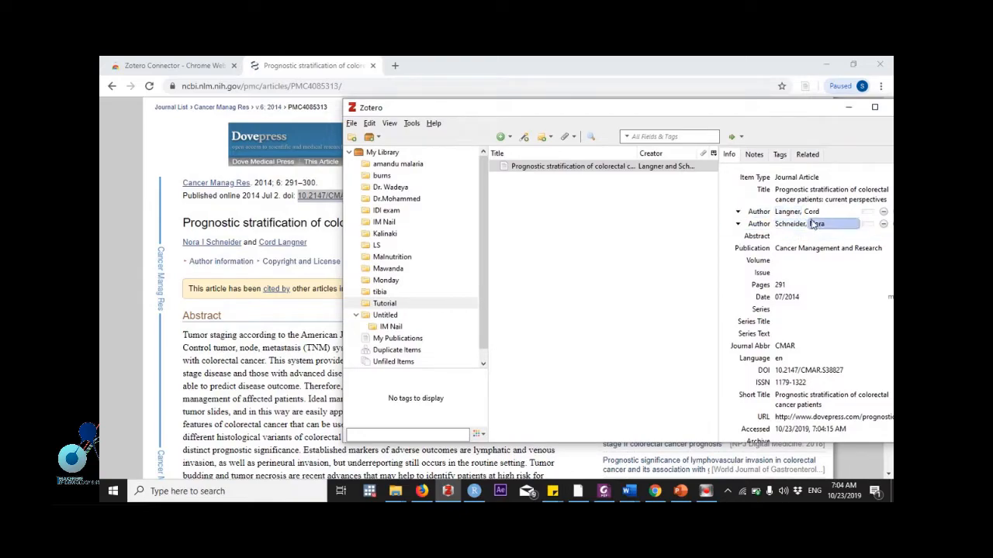
left_click_drag(566, 116, 416, 279)
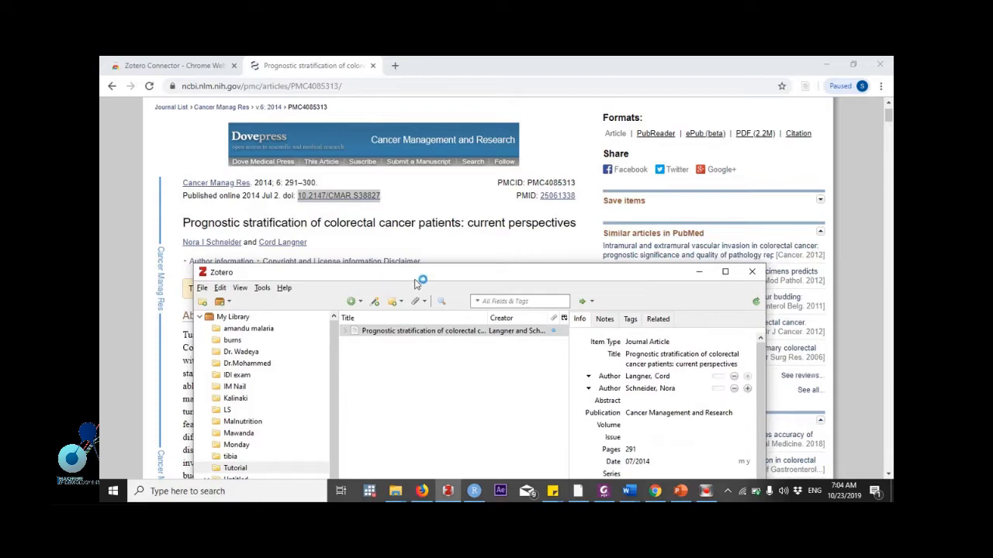
left_click_drag(418, 280, 388, 277)
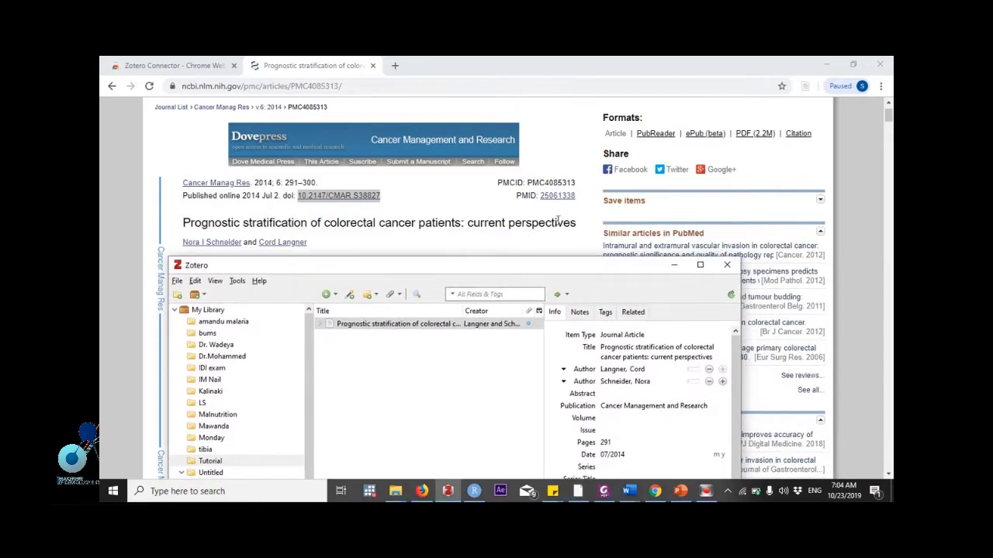
Copy the article's PMID, 25061338, from the publication details on its page in Chrome.
left_click(583, 203)
left_click_drag(581, 199, 543, 198)
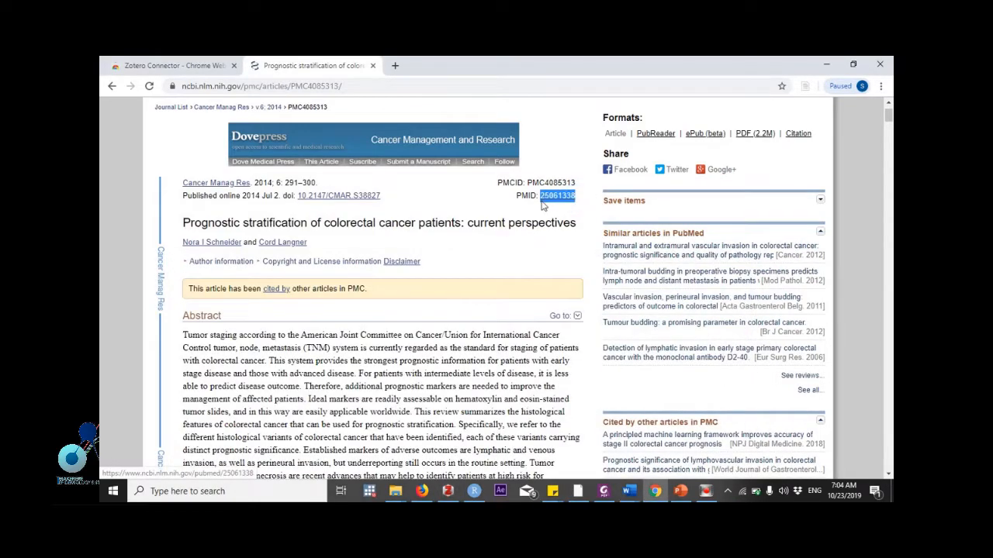
right_click(550, 201)
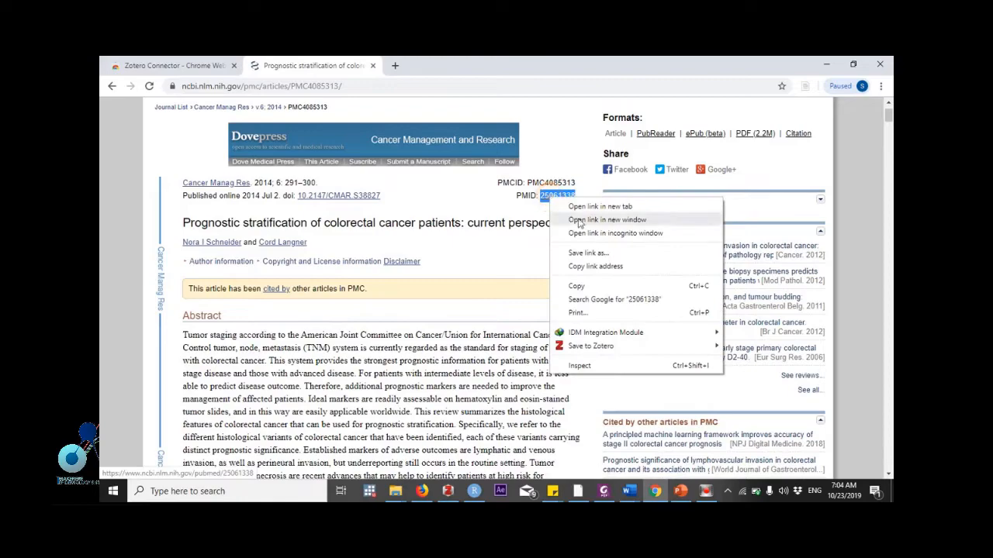
left_click(578, 288)
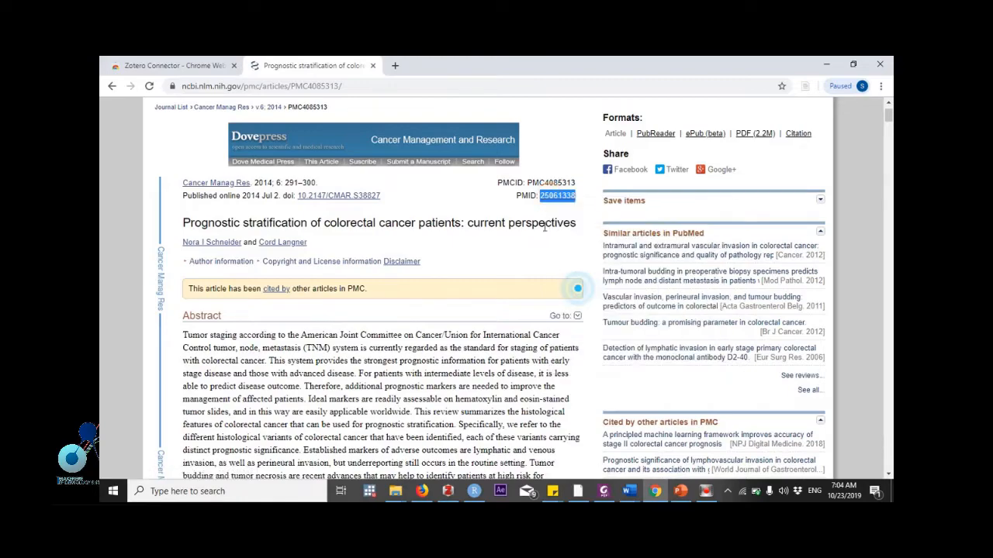
Switch to Zotero and remove the article imported by DOI from the Tutorial collection.
left_click(448, 491)
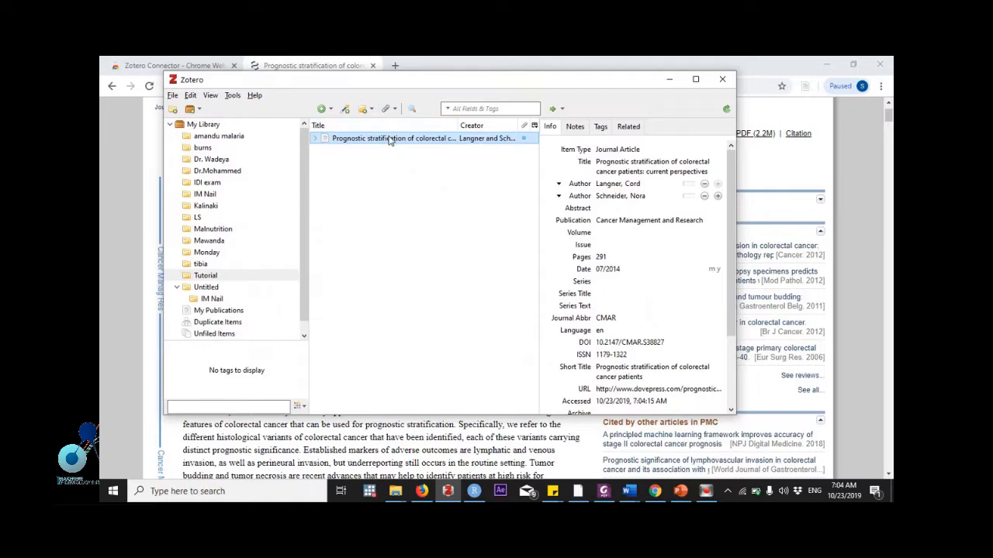
left_click(210, 276)
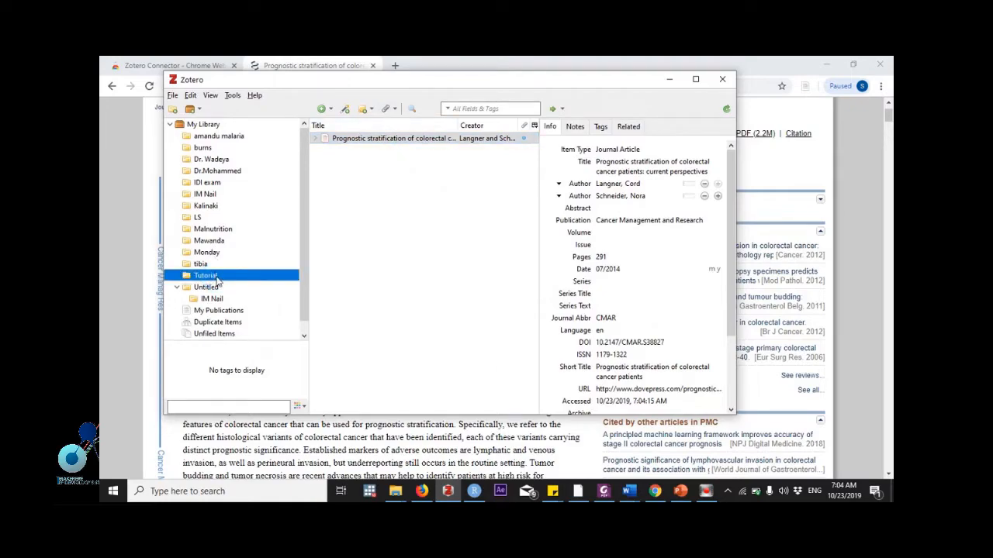
left_click(369, 141)
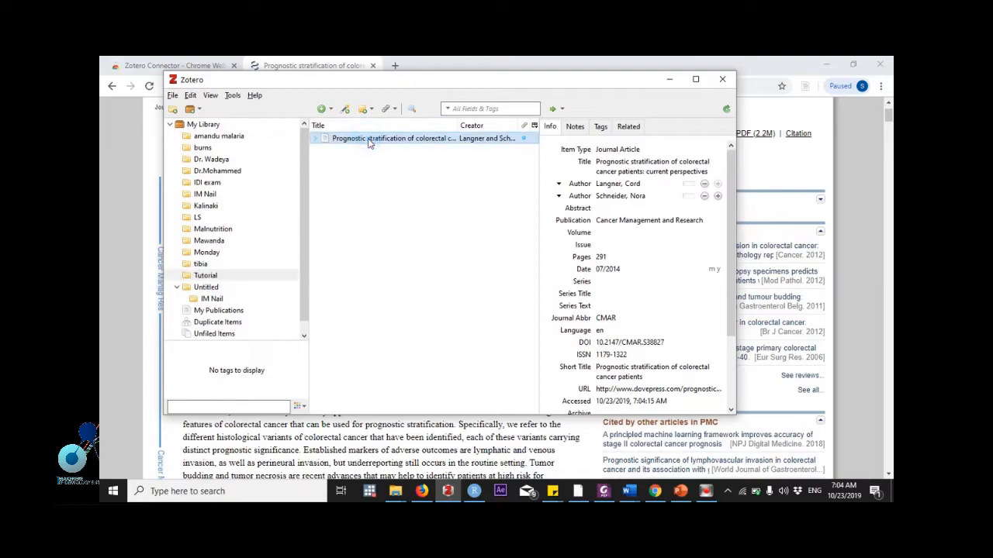
key("Delete")
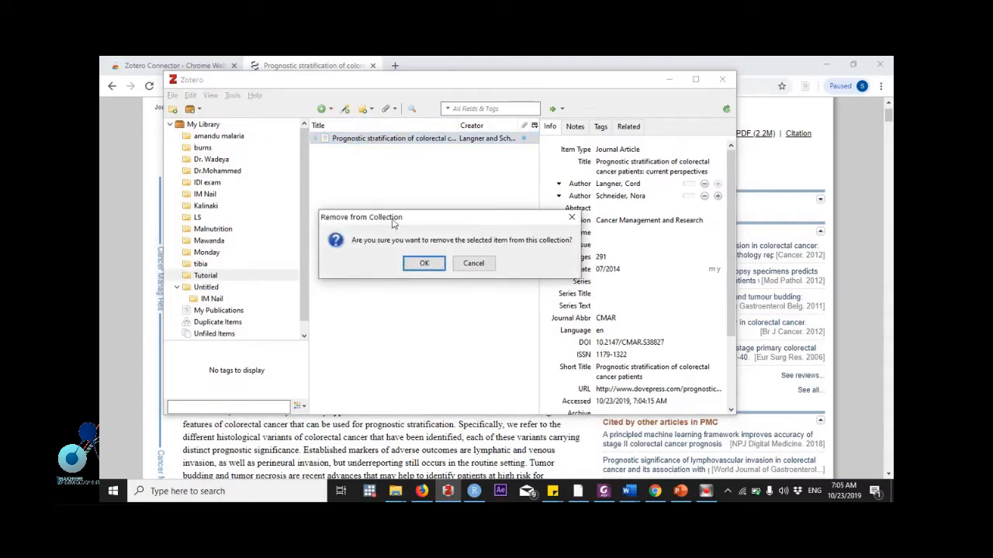
left_click(418, 265)
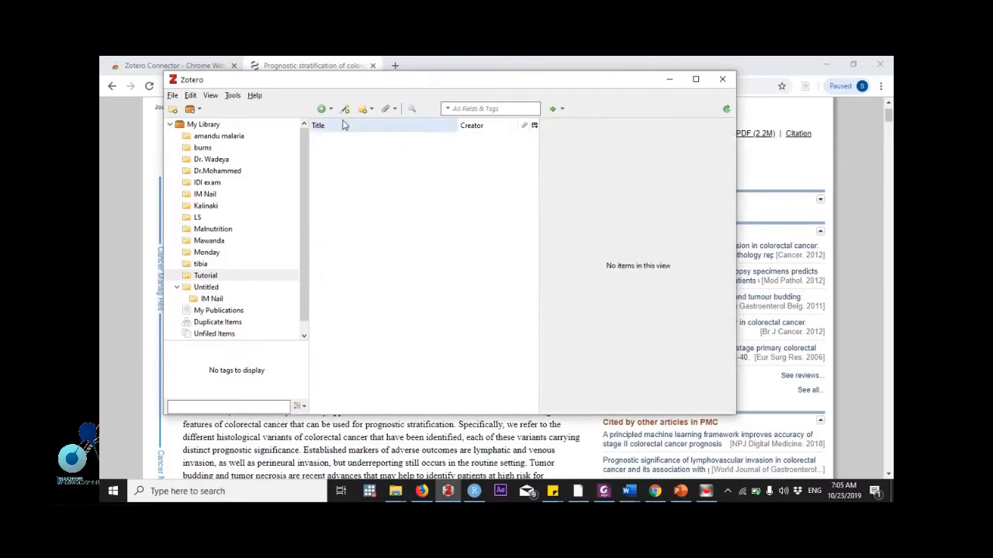
Add the article to the Tutorial collection by its identifier, PMID 25061338.
left_click(344, 108)
right_click(364, 151)
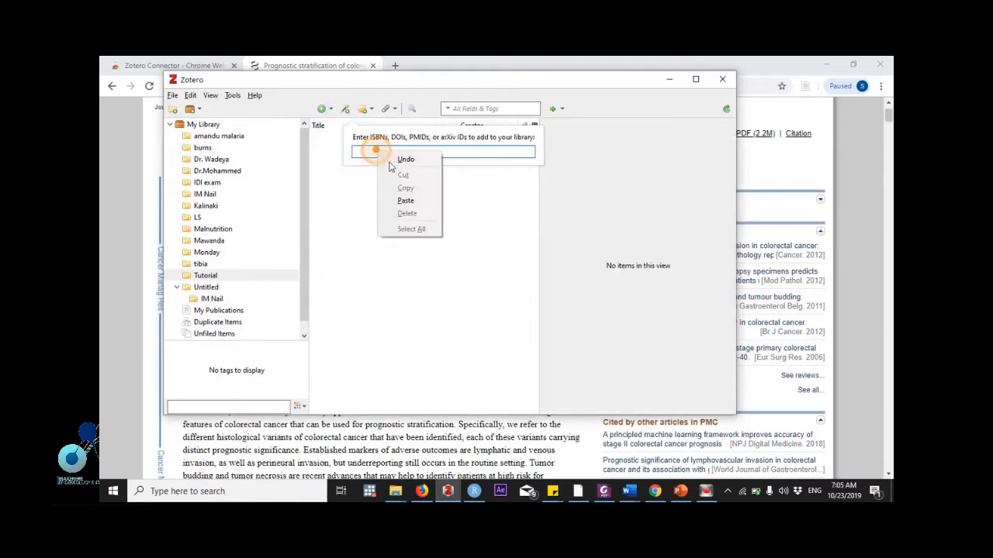
left_click(409, 197)
key("Return")
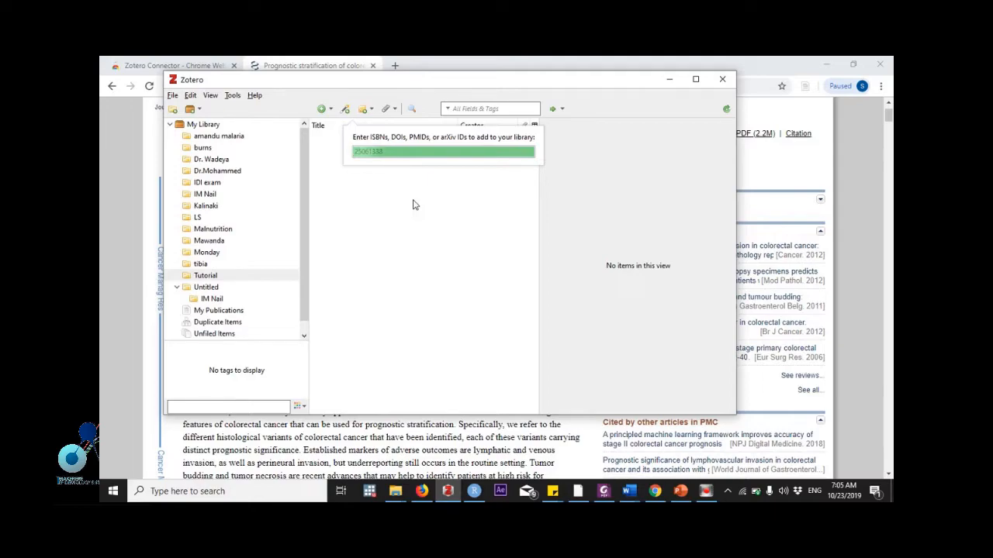
Review the imported article's authors, abstract, publication details and identifiers, and return to the article page in Chrome.
left_click(616, 208)
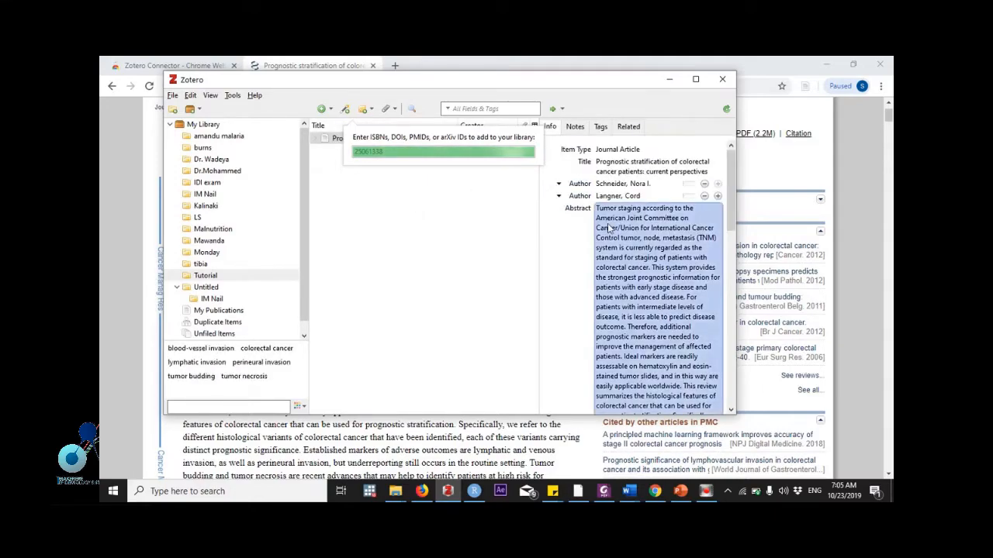
left_click(634, 196)
left_click(625, 228)
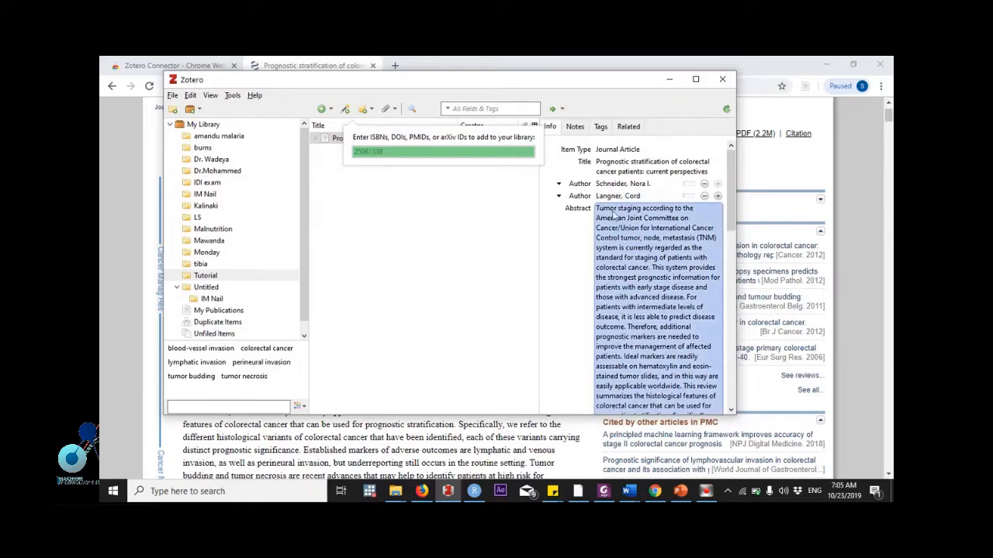
scroll(625, 225, "down", 6)
left_click(624, 206)
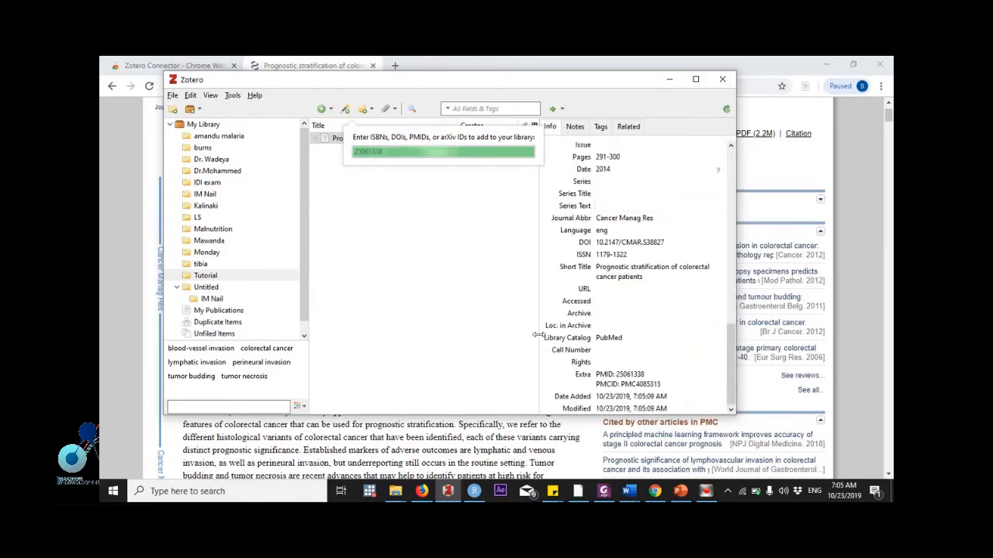
left_click(621, 379)
left_click(597, 254)
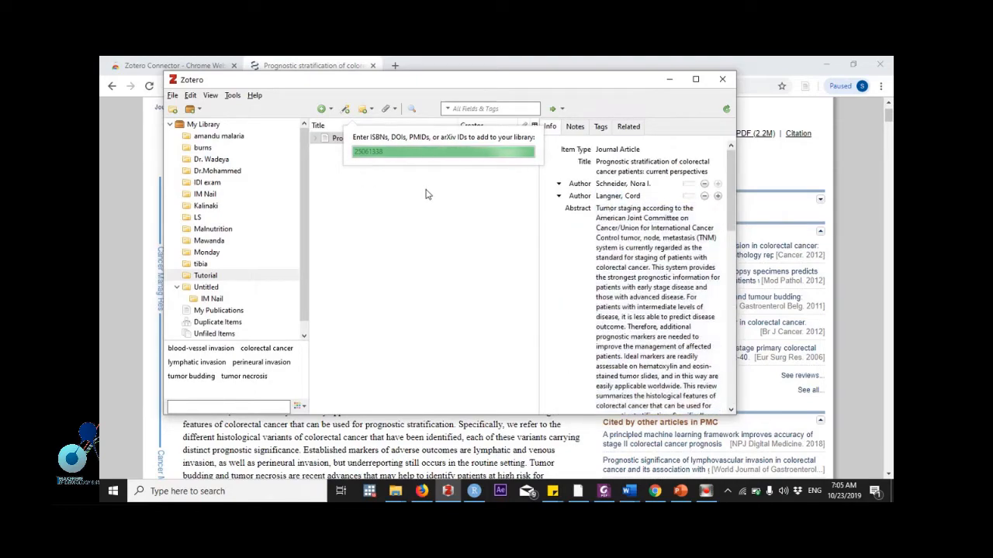
left_click(666, 81)
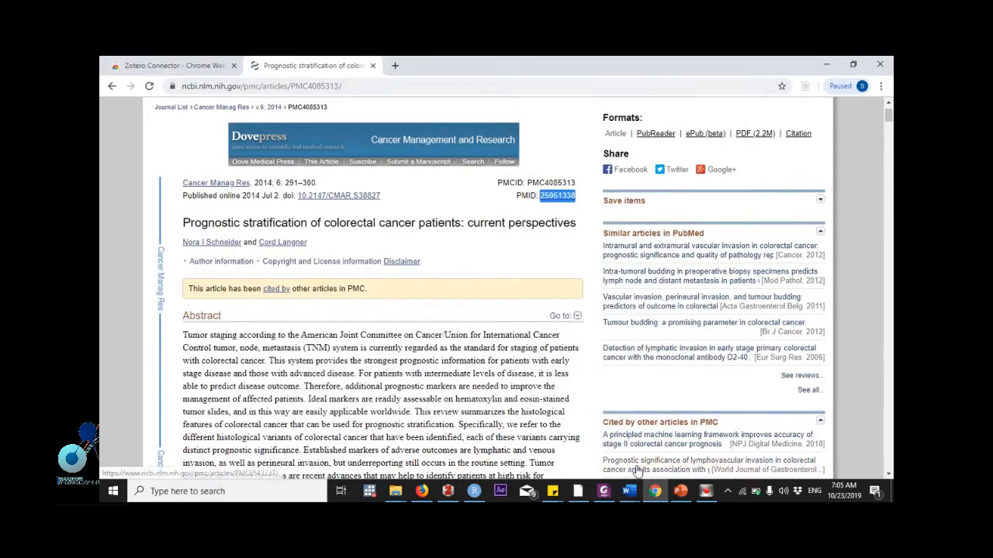
Switch to Zotero and remove the article imported by PMID from the Tutorial collection.
left_click(446, 497)
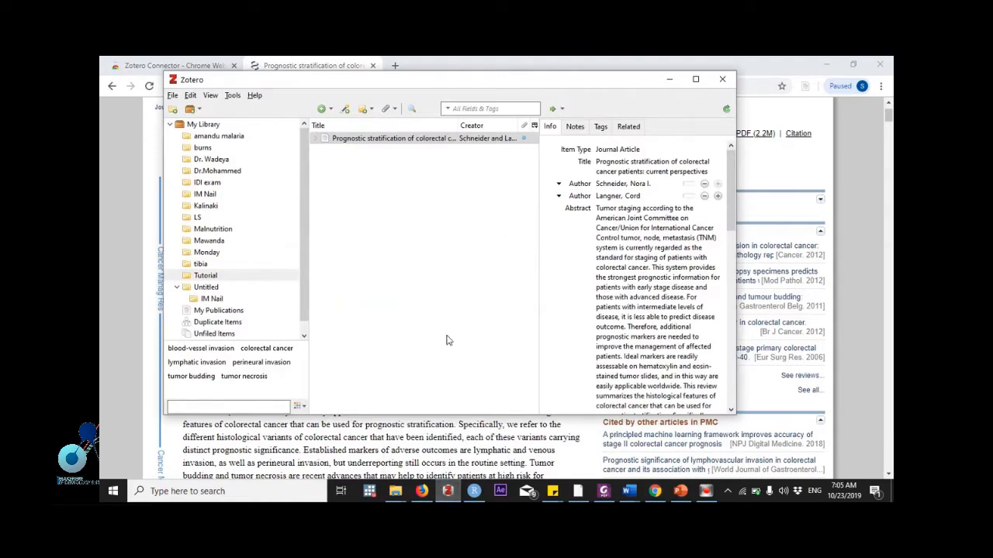
left_click(369, 139)
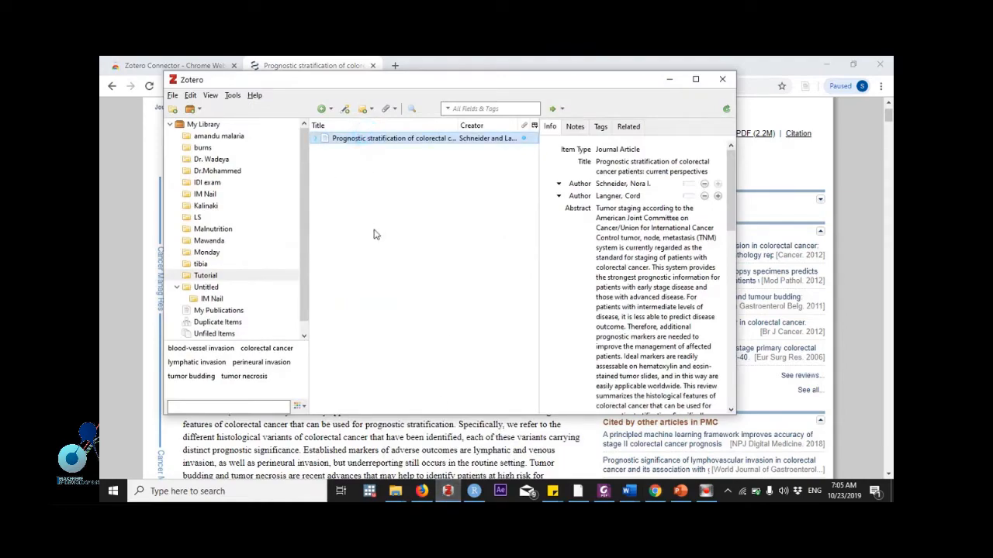
left_click(380, 140)
key("Delete")
key("Return")
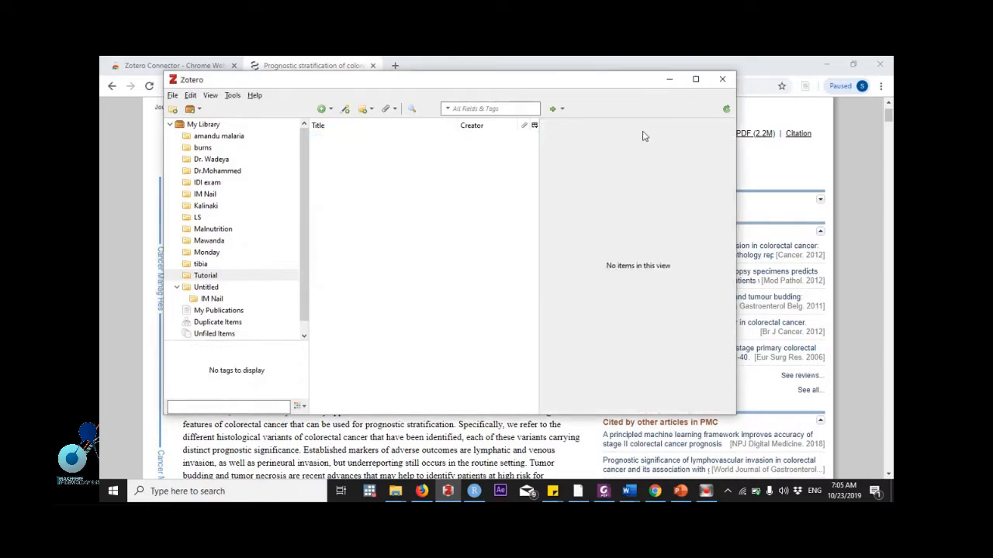
Save the article from its Chrome page to the Tutorial collection with the Zotero Connector and check its entry in Zotero.
left_click(669, 79)
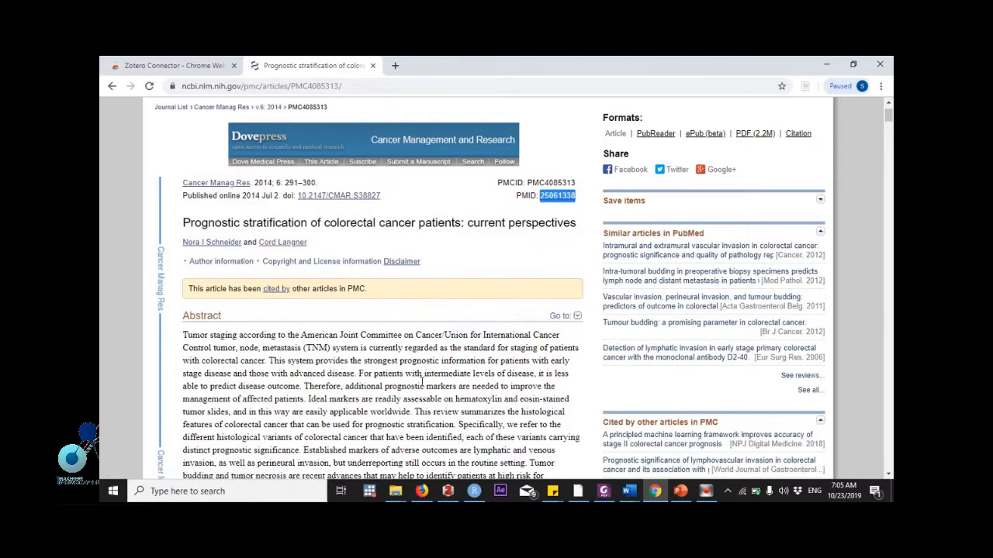
left_click(804, 90)
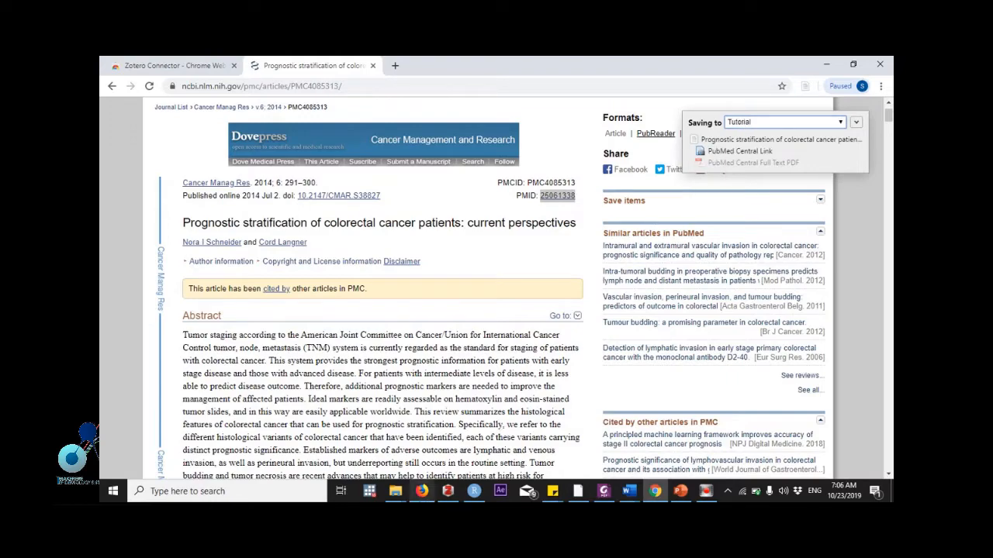
left_click(448, 491)
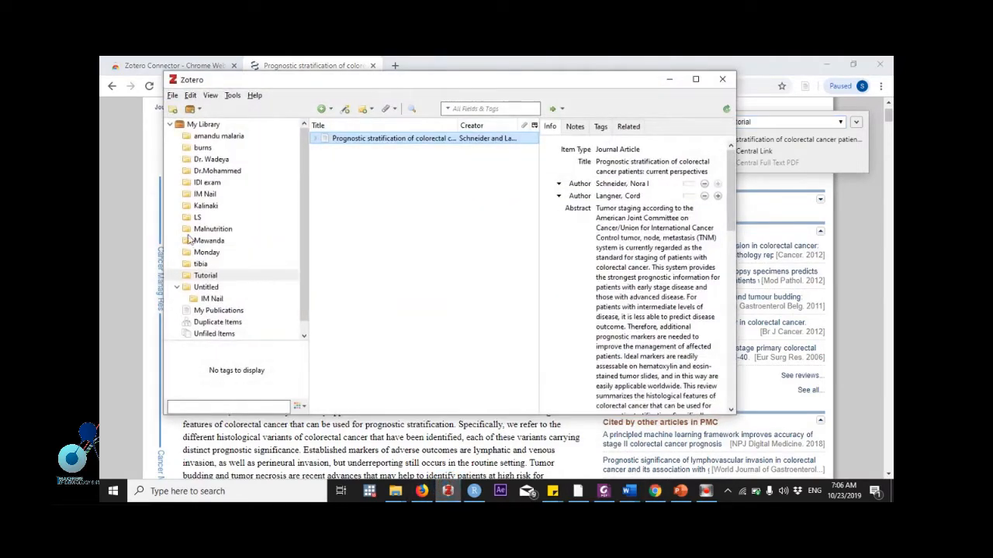
left_click(208, 277)
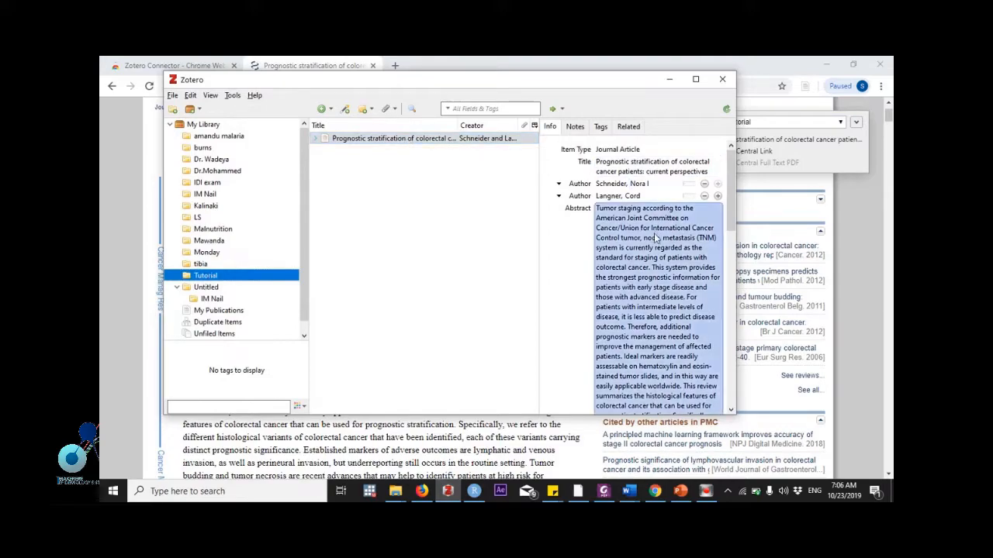
left_click(669, 78)
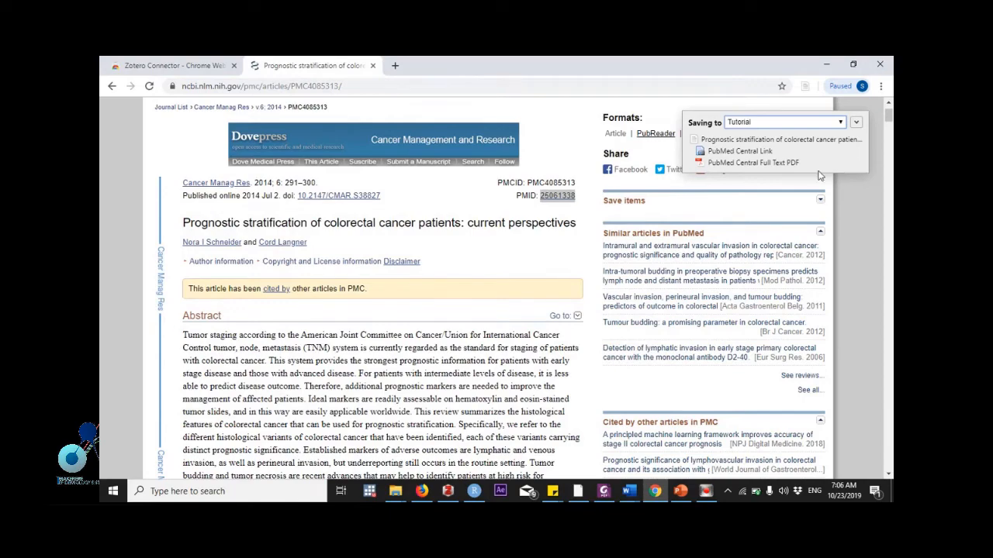
left_click(812, 92)
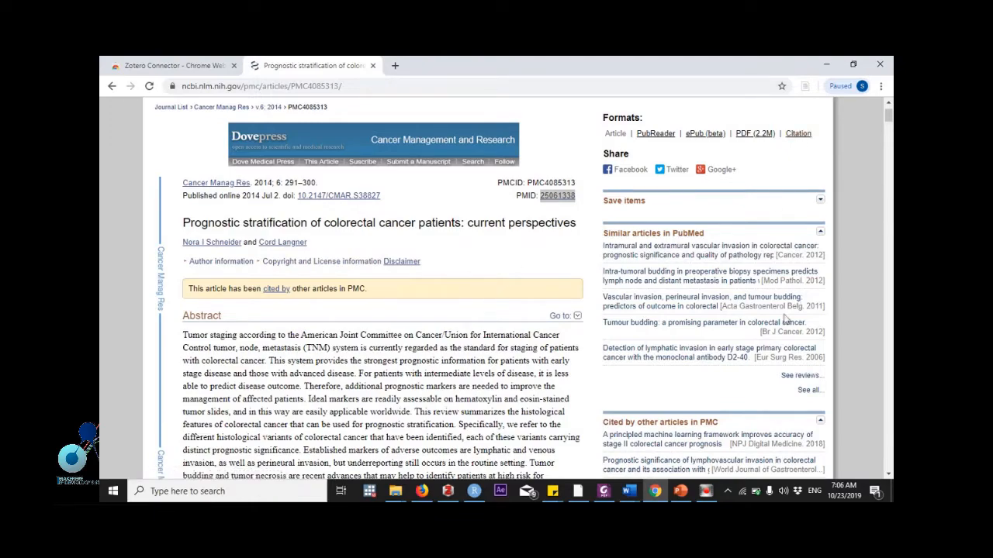
Open a new browser tab and copy the article's title and authors from its PMC page.
left_click(395, 65)
left_click(299, 64)
left_click_drag(179, 225, 307, 243)
right_click(363, 224)
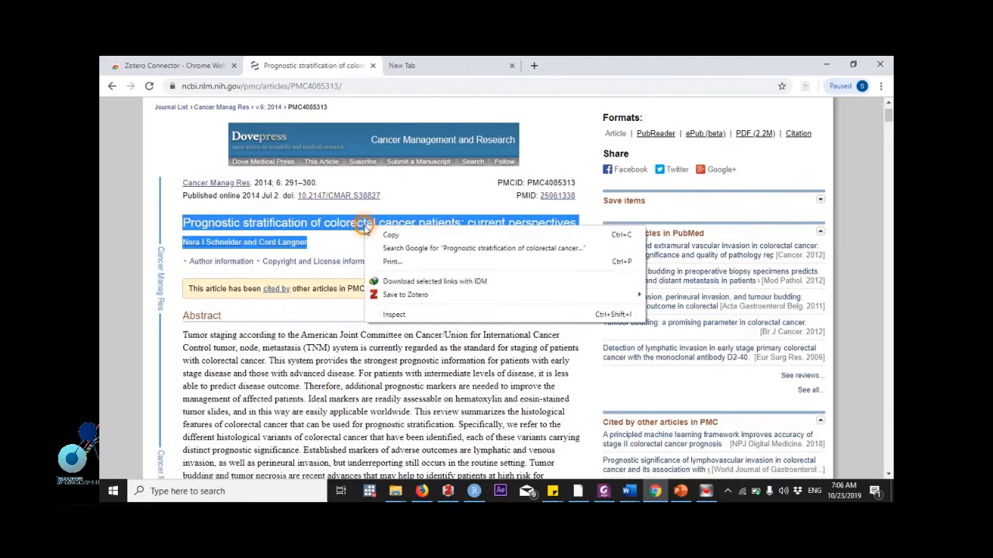
left_click(389, 235)
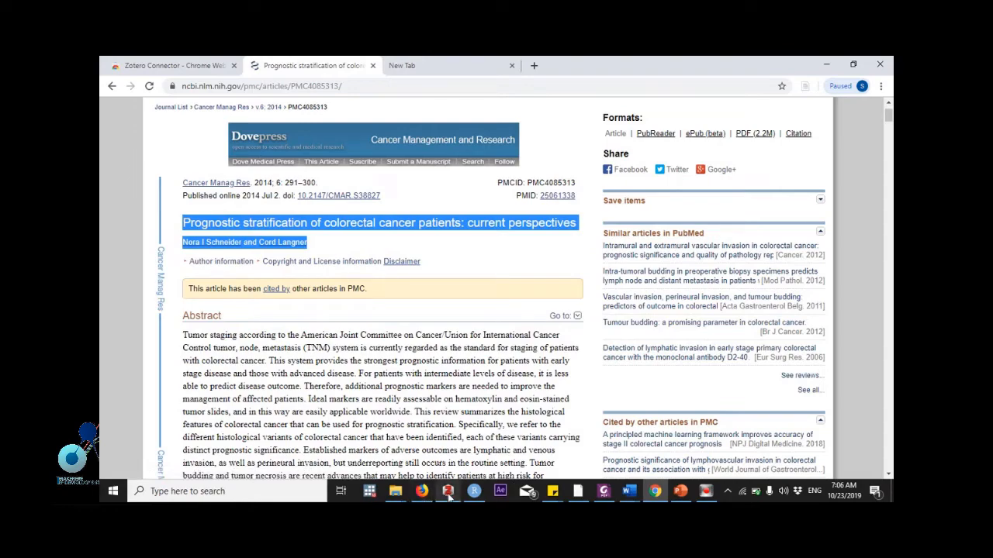
mouse_move(449, 497)
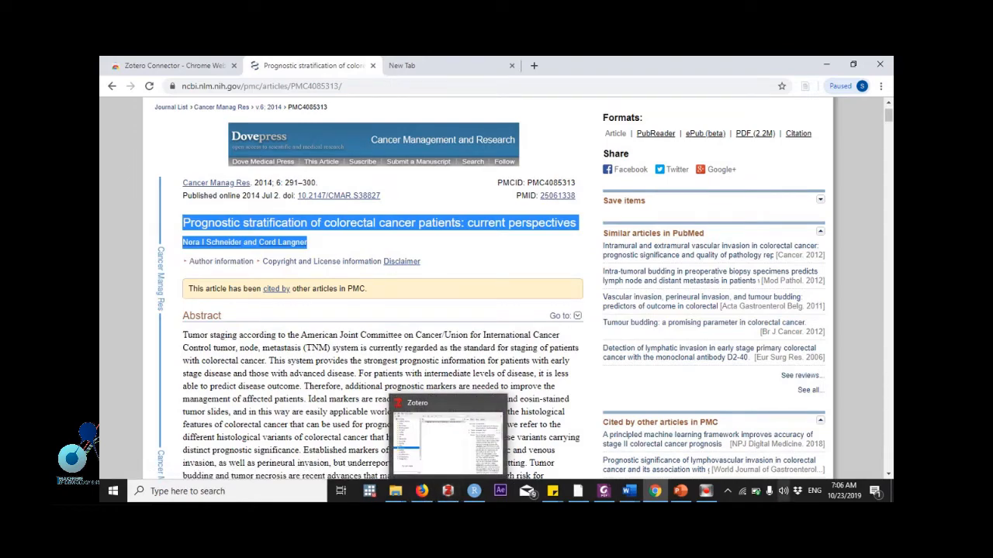
Open Google Scholar at scholar.google.com in the empty new tab.
left_click(428, 66)
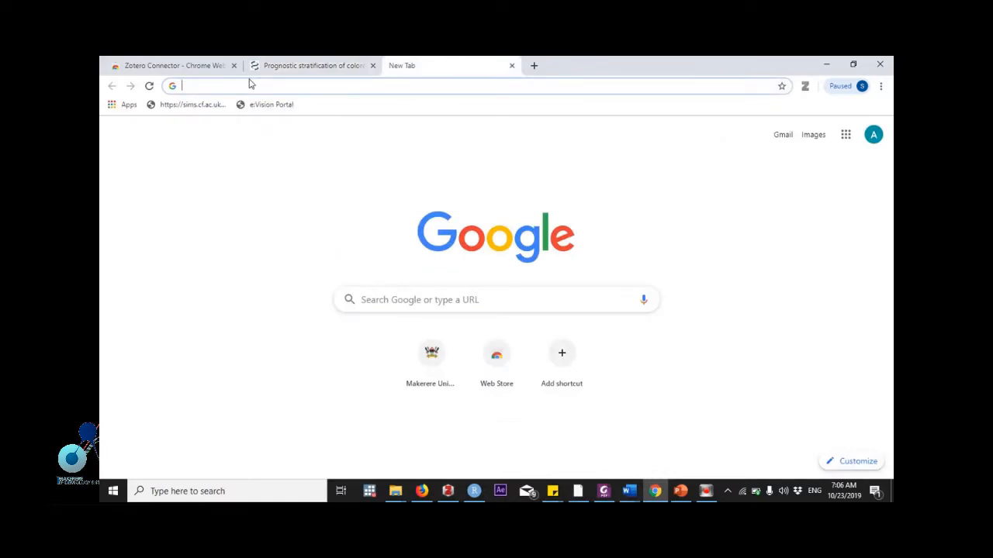
type("scho")
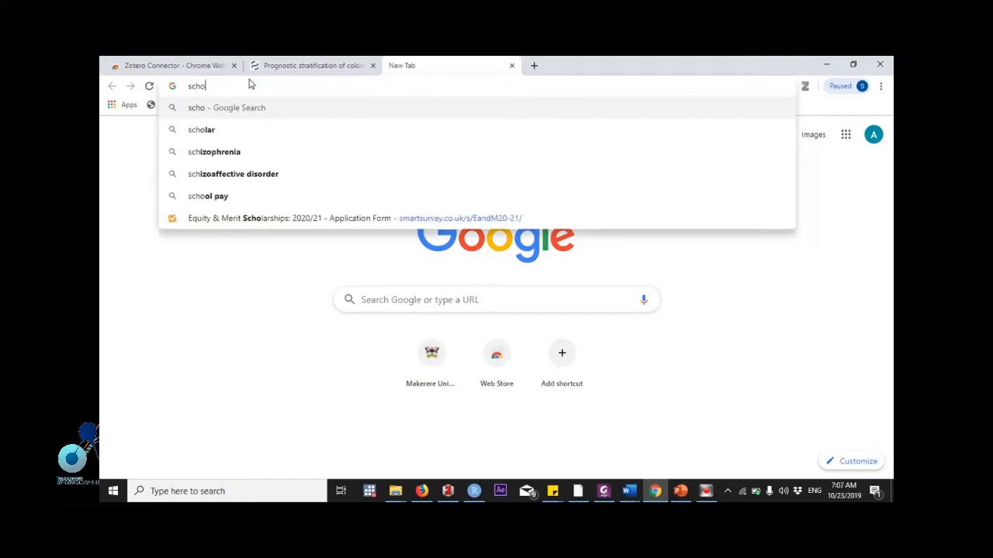
type("lar")
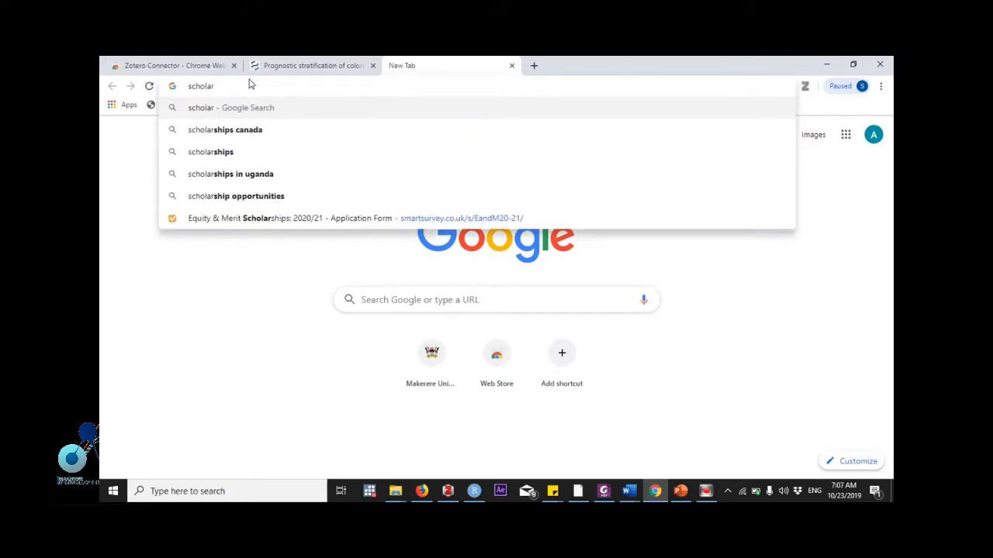
type(".goo")
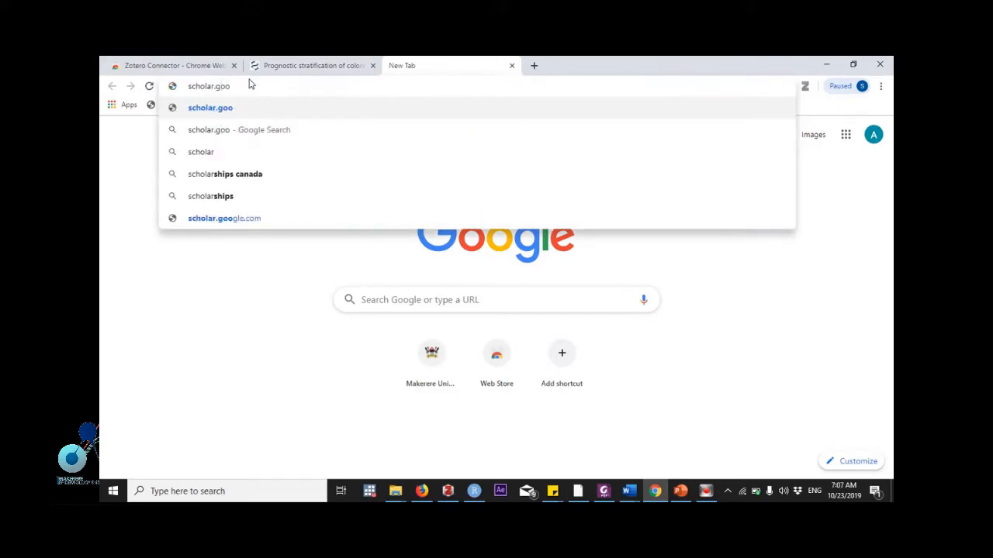
type("gle.c")
type("om")
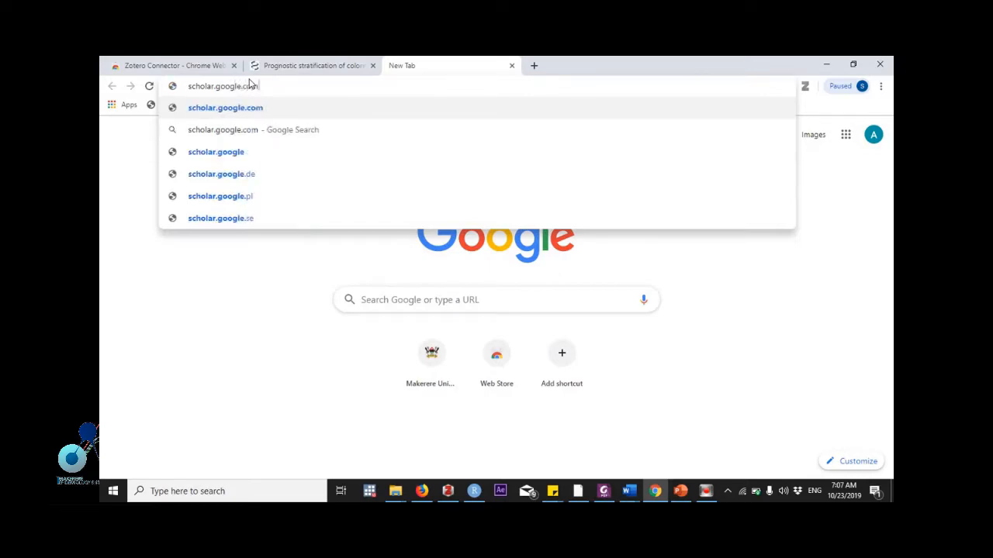
key("Return")
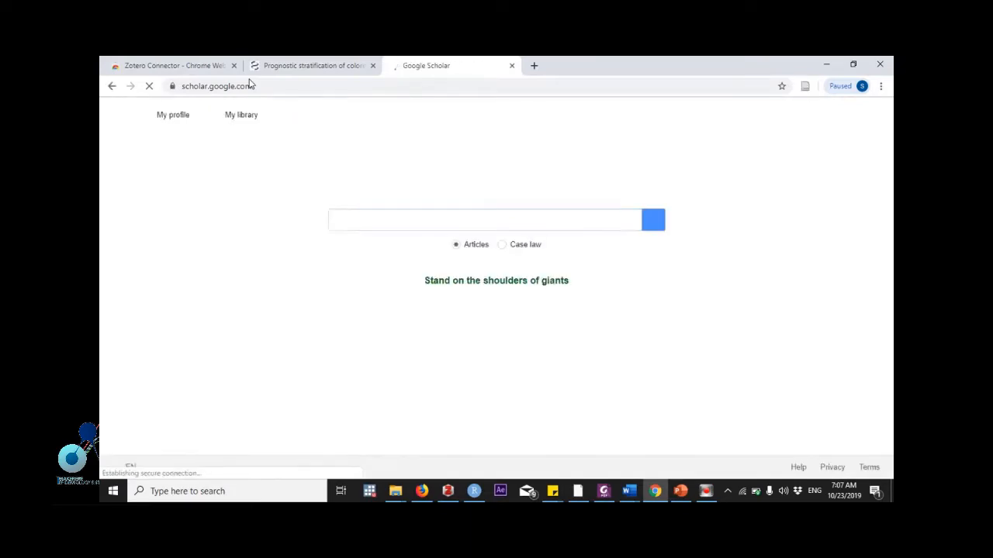
Search Google Scholar for the copied article title and authors.
right_click(435, 224)
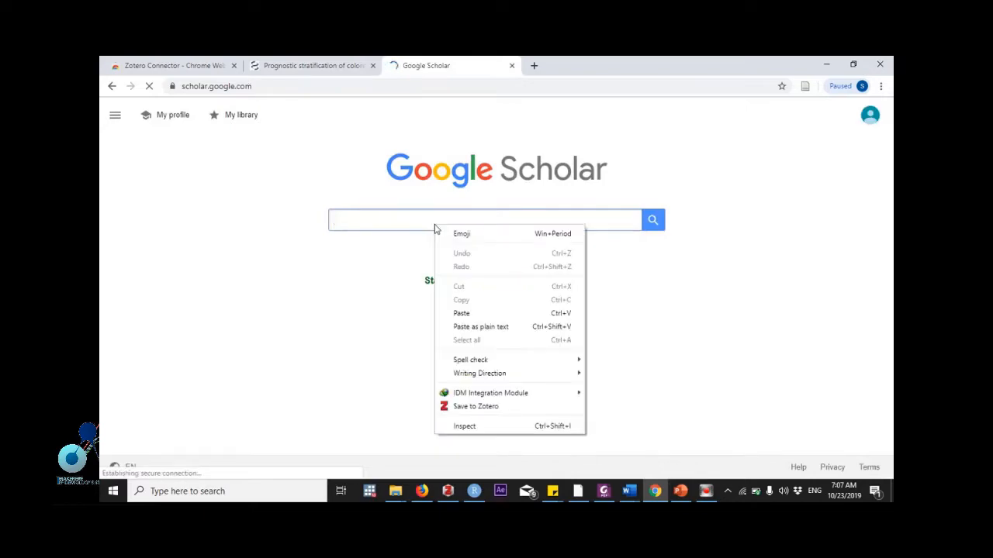
left_click(469, 313)
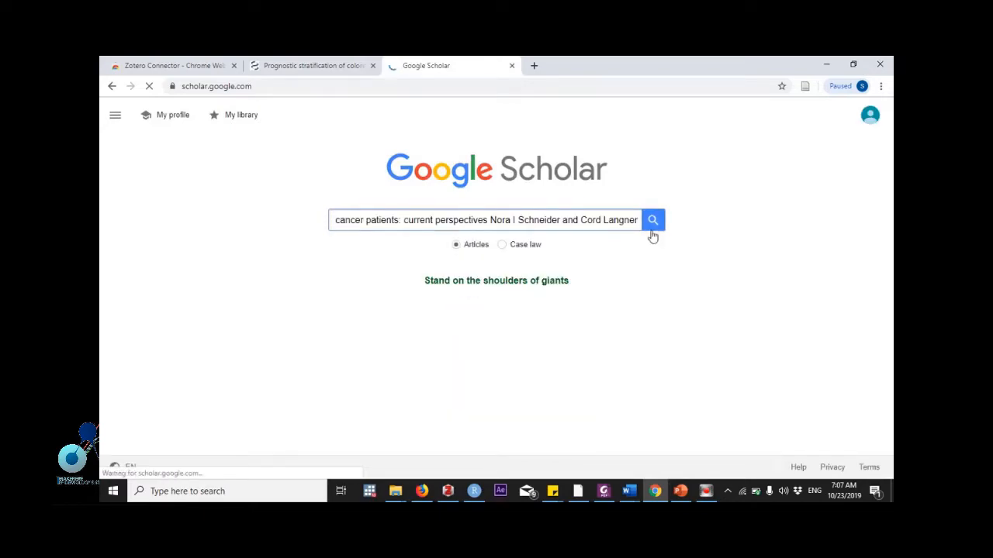
left_click(652, 232)
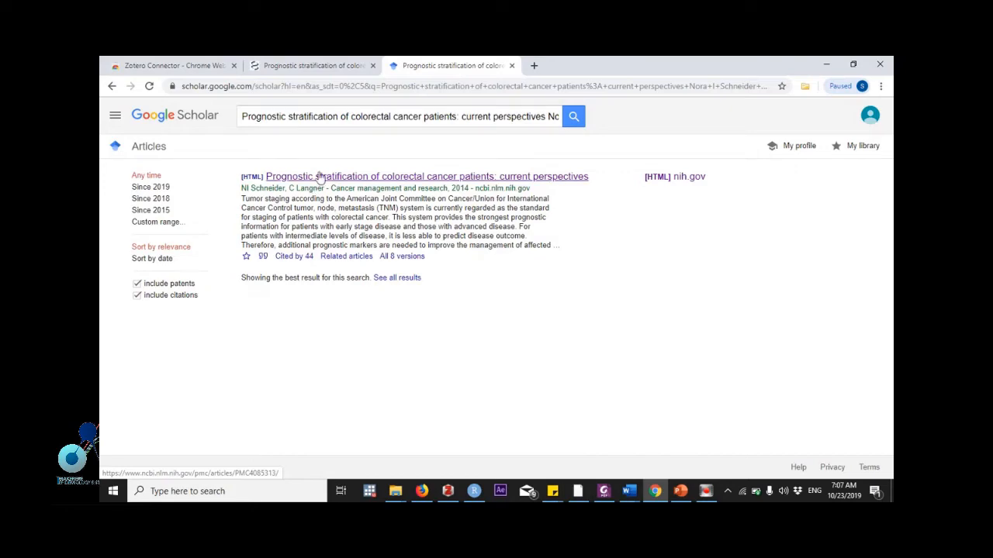
Import the found article's EndNote citation from Google Scholar into the Tutorial collection, allowing the Zotero Connector import, and close the Cite dialog.
left_click(264, 257)
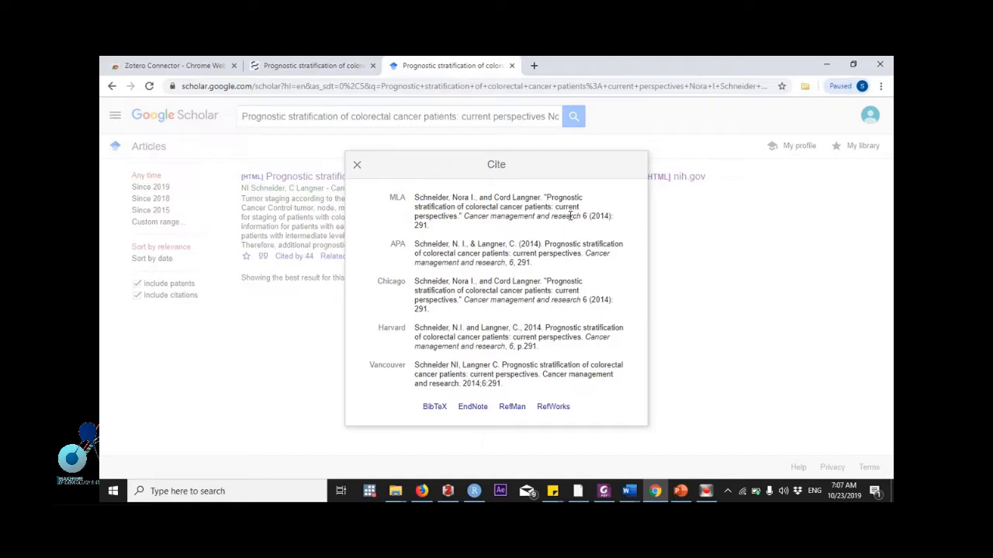
left_click(467, 409)
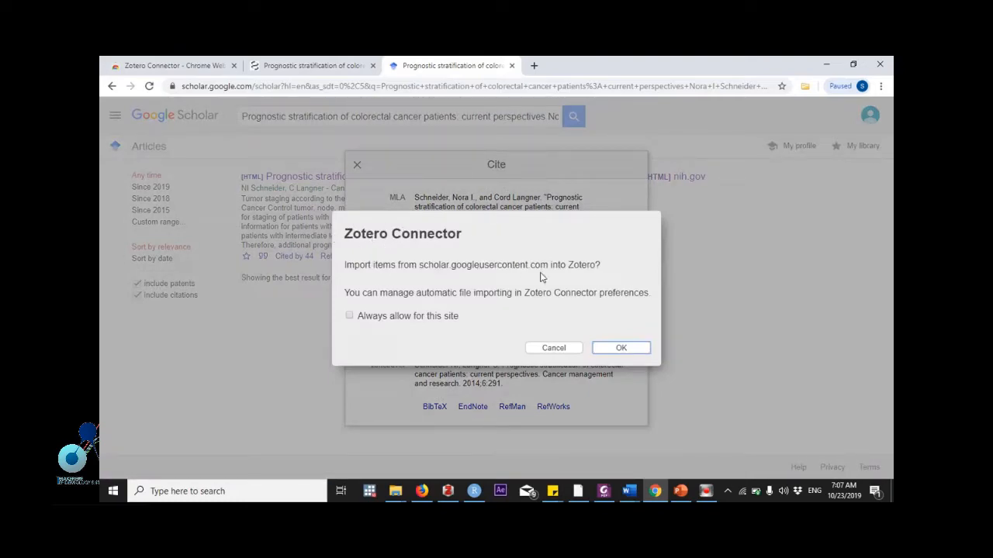
left_click(620, 347)
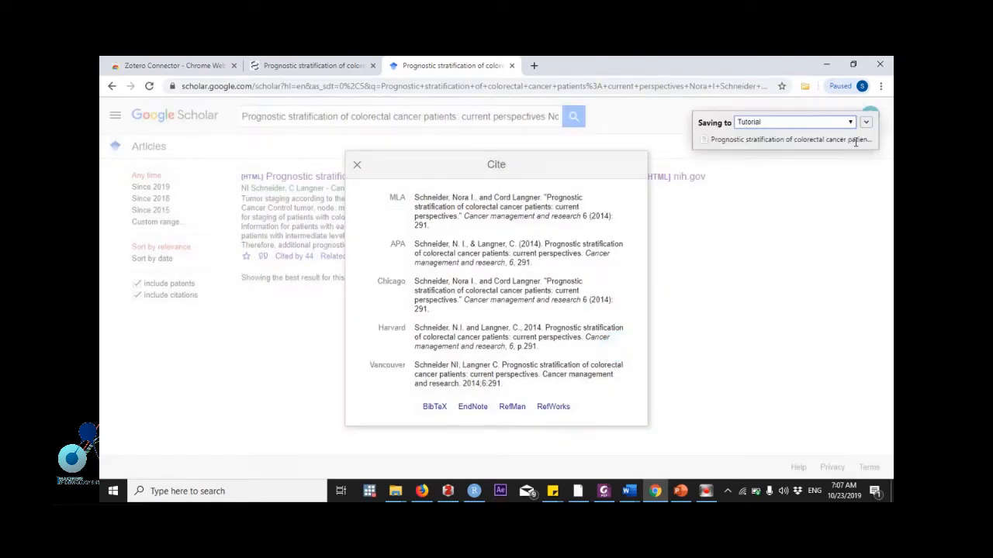
left_click(357, 165)
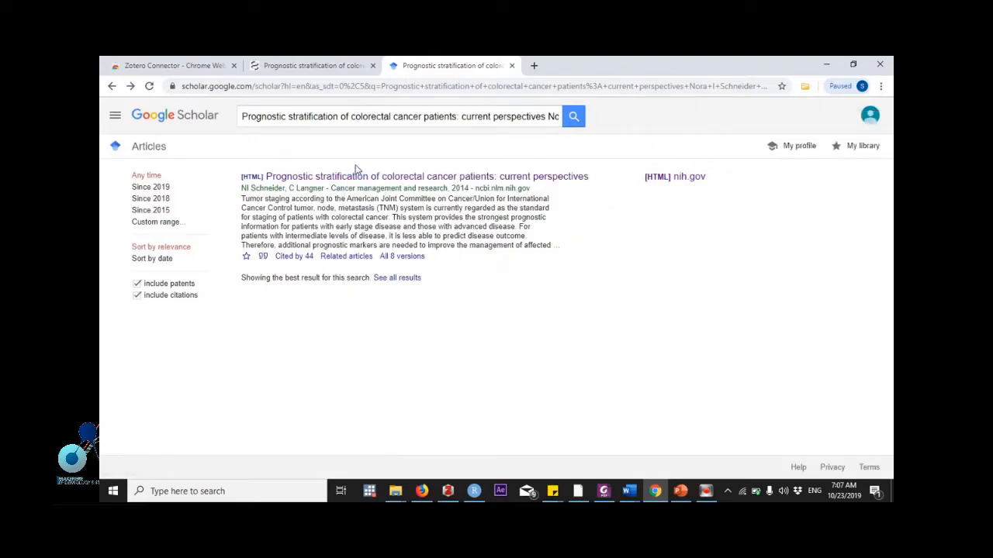
Review the details of the article imported from Google Scholar in Zotero's Tutorial collection, and return to Chrome.
left_click(447, 491)
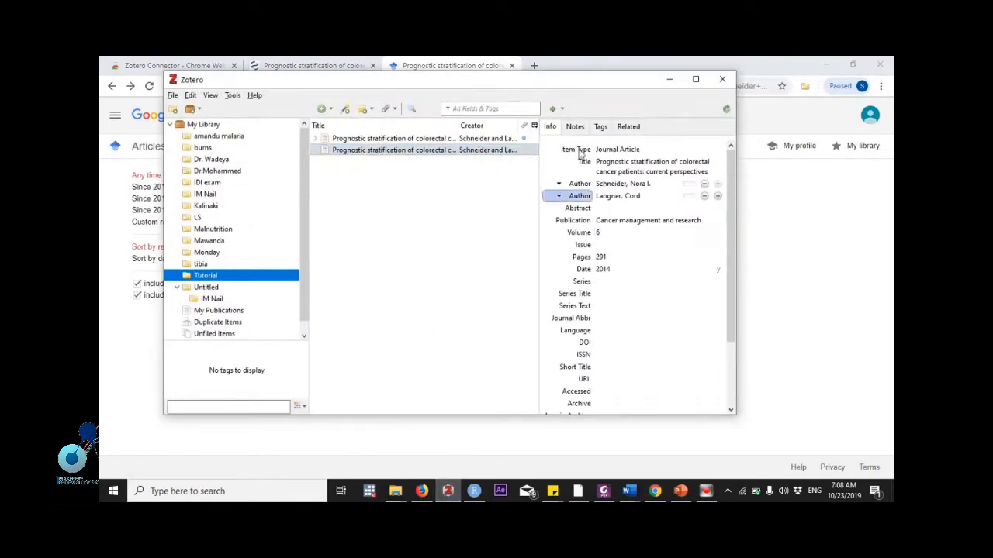
scroll(573, 320, "down", 3)
scroll(573, 319, "up", 2)
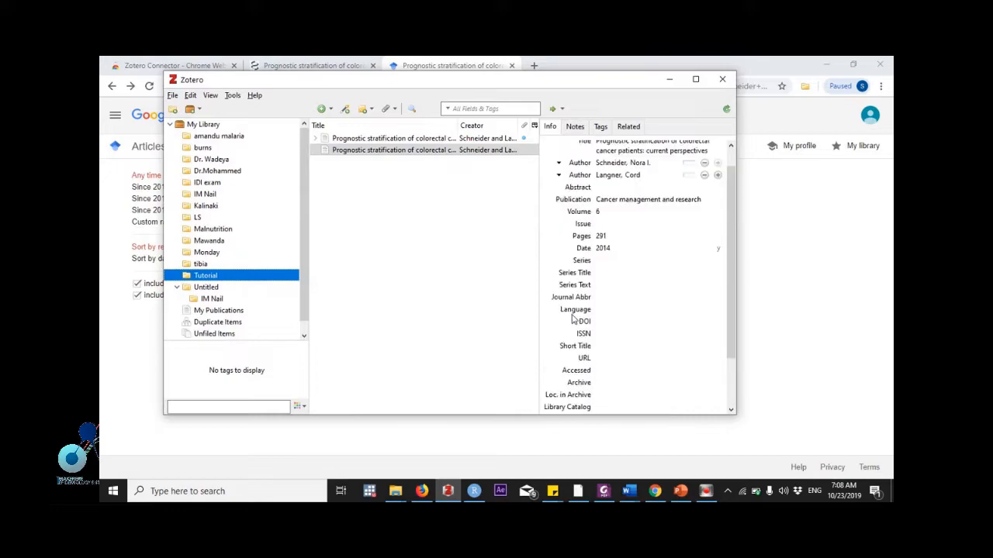
scroll(573, 320, "up", 1)
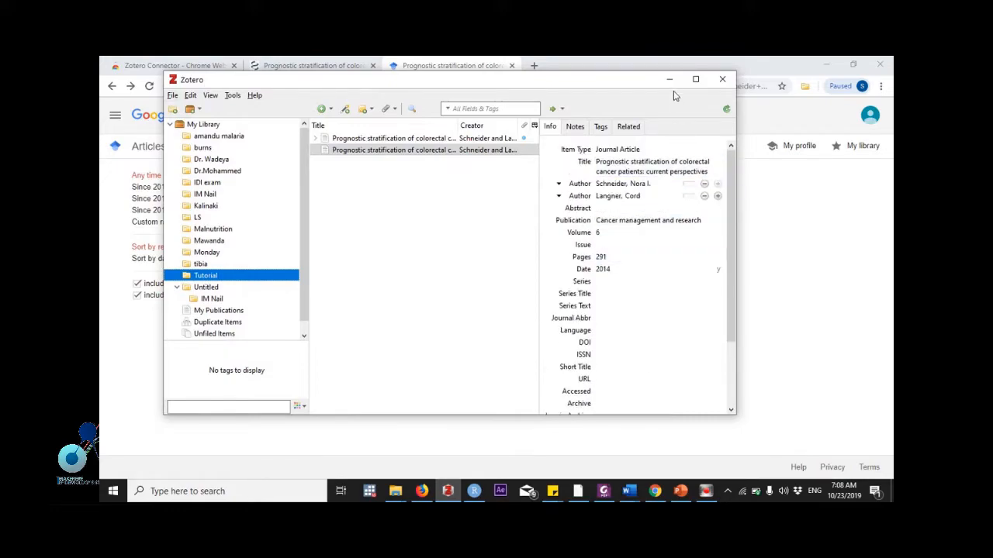
left_click(669, 79)
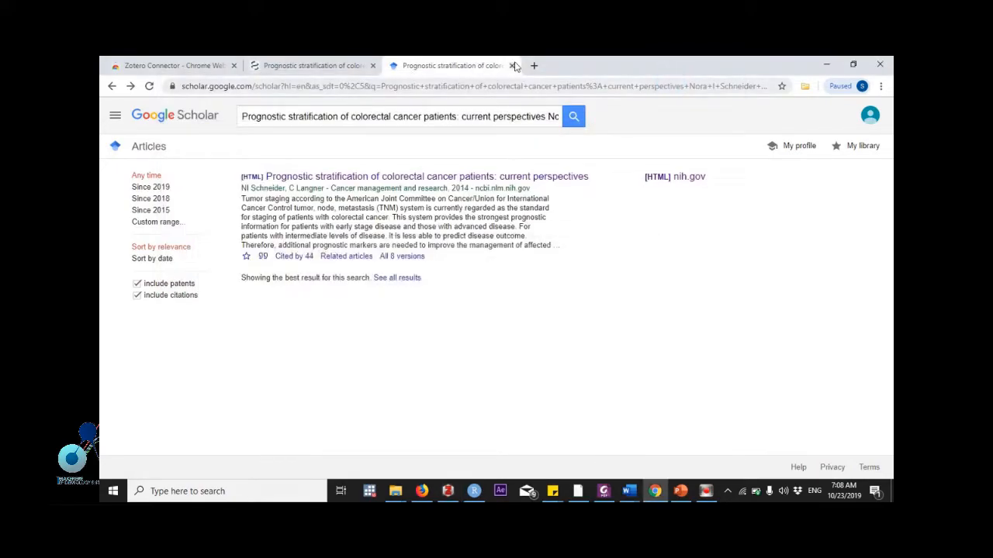
Replace the Google Scholar tab with a new tab showing Google results for "google", with its query ready for replacement.
left_click(512, 65)
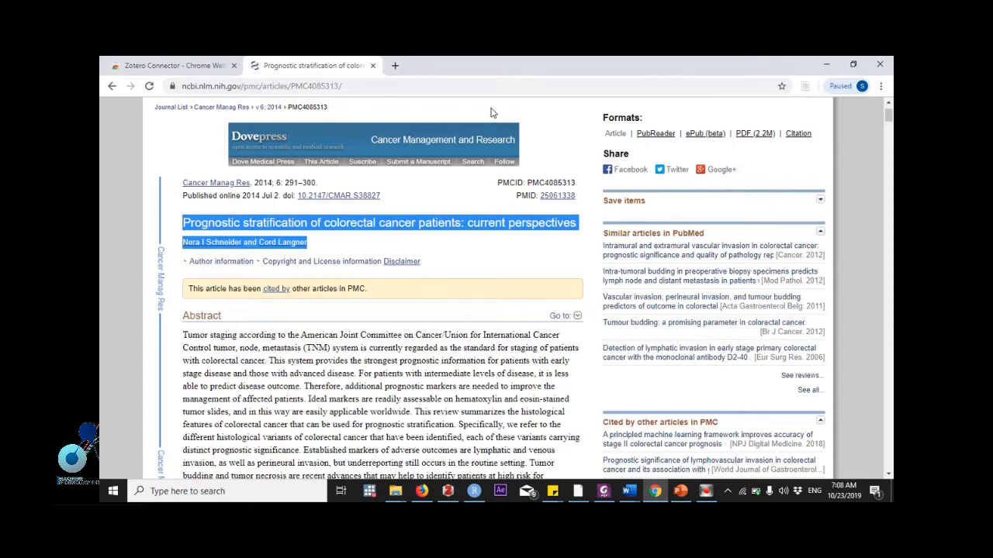
left_click(395, 65)
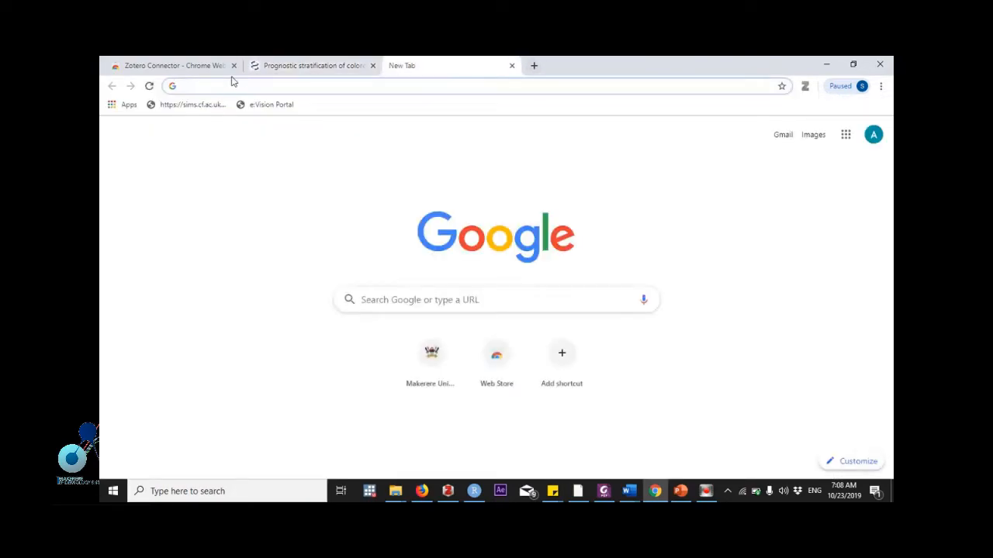
type("g")
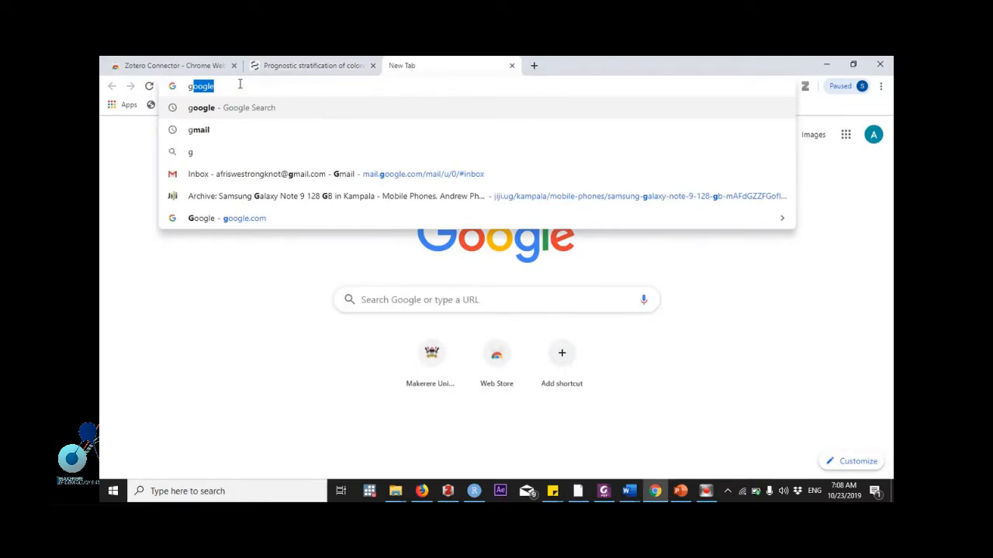
key("Return")
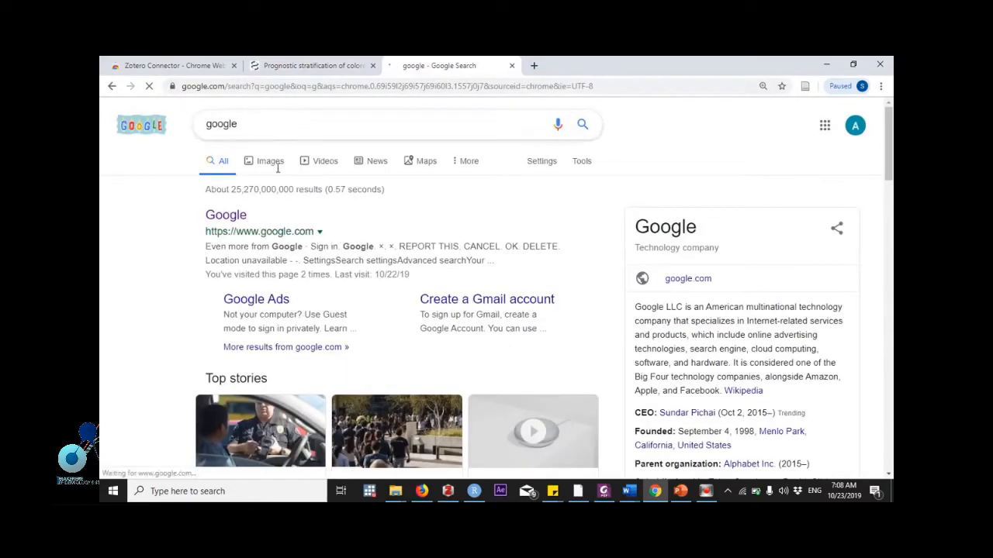
double_click(253, 123)
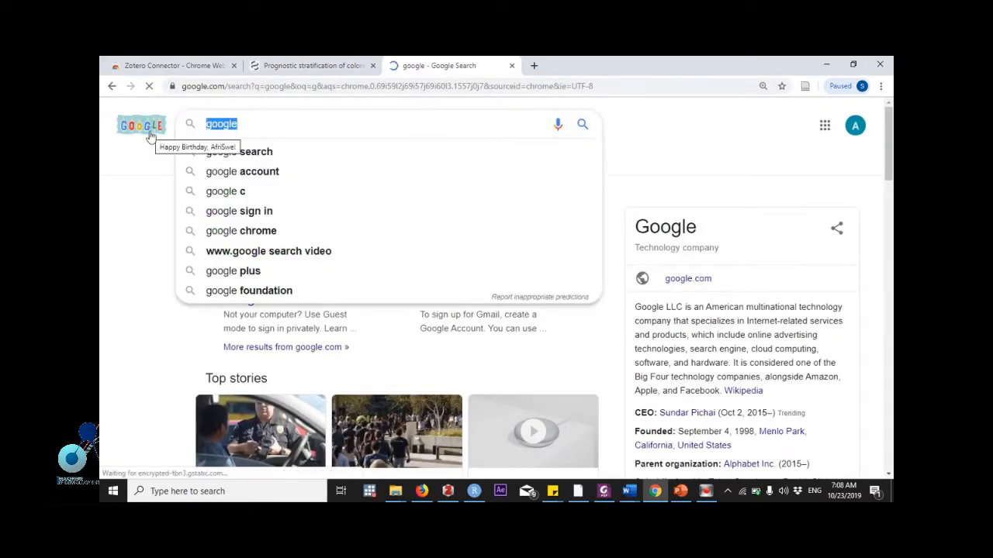
type("WHO")
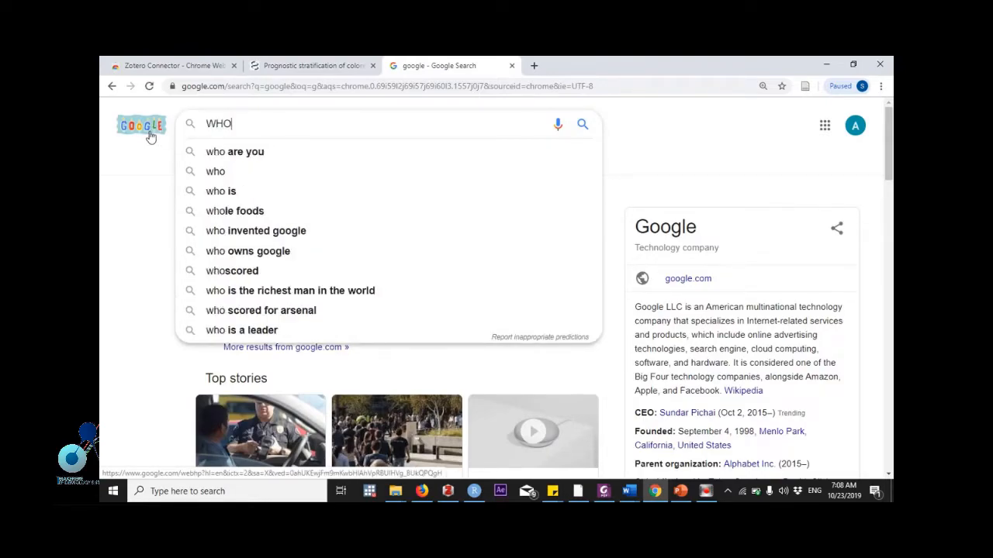
key("BackSpace")
key("BackSpace")
key("BackSpace")
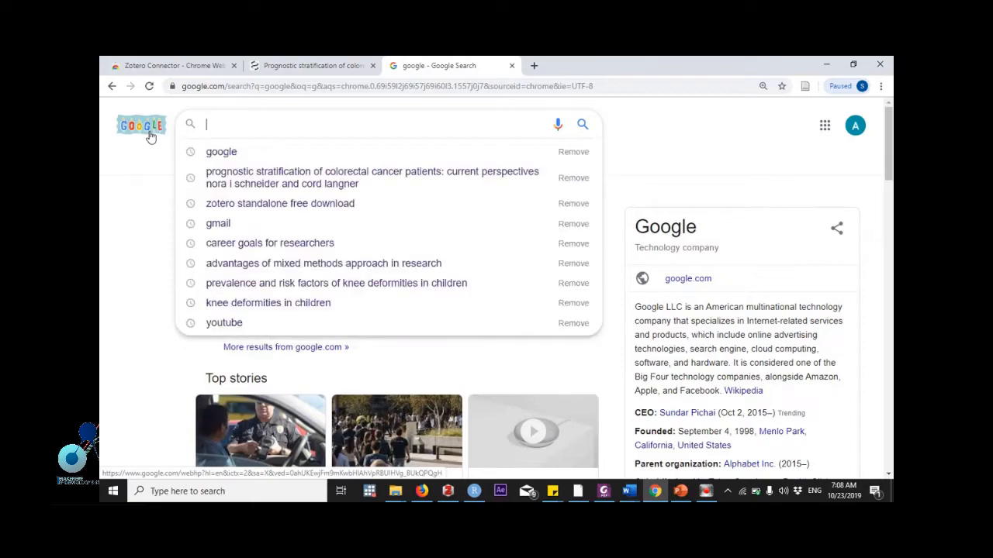
Search Google for "world health organization".
type("W")
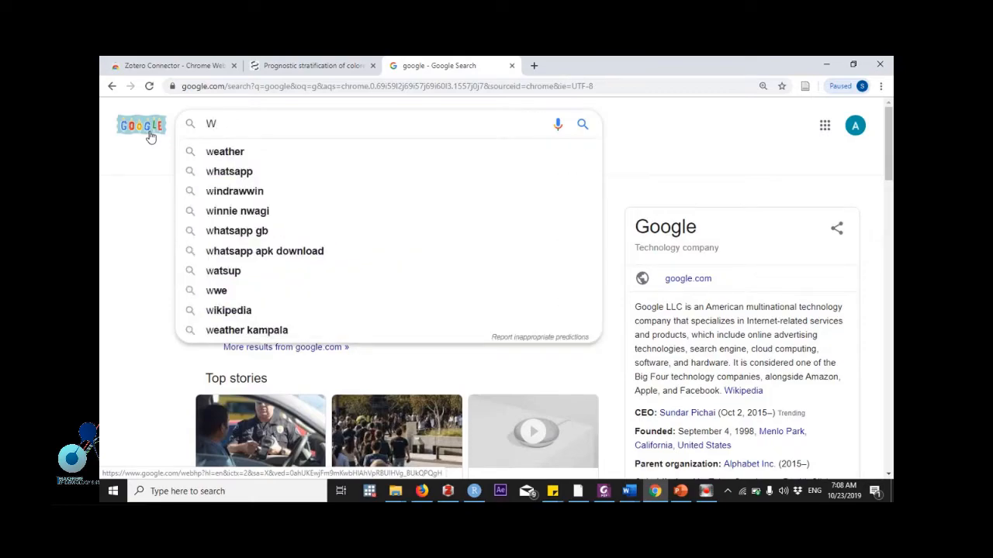
type("or")
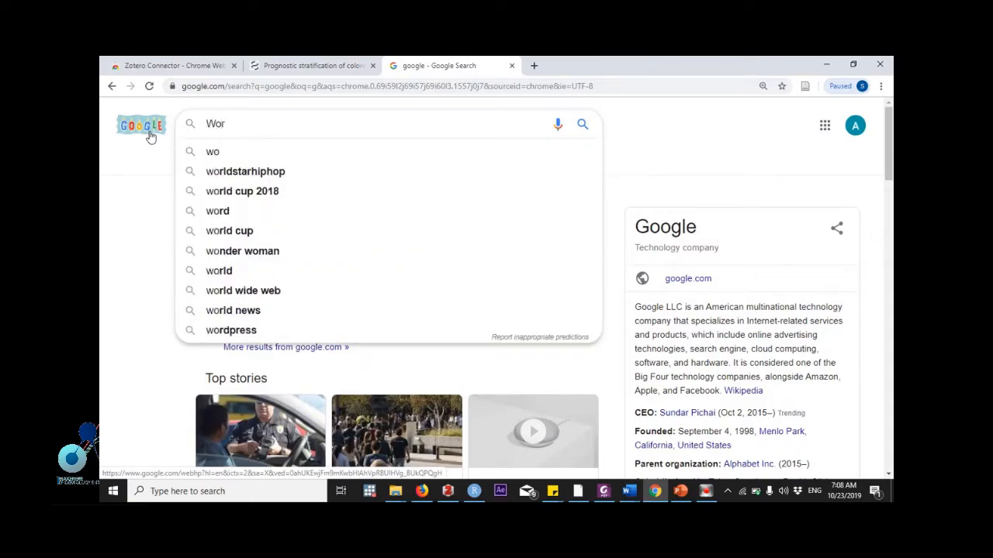
type("ld h")
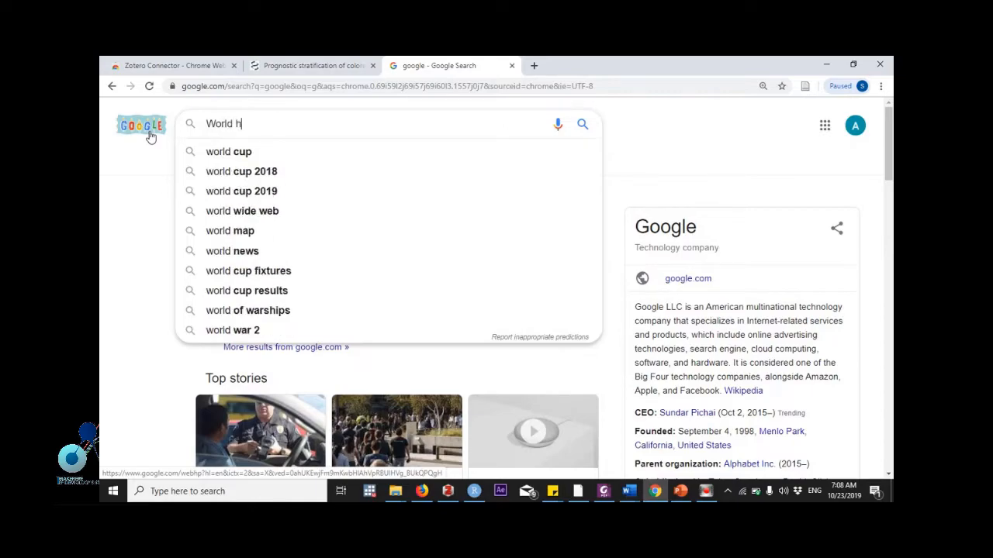
type("eath")
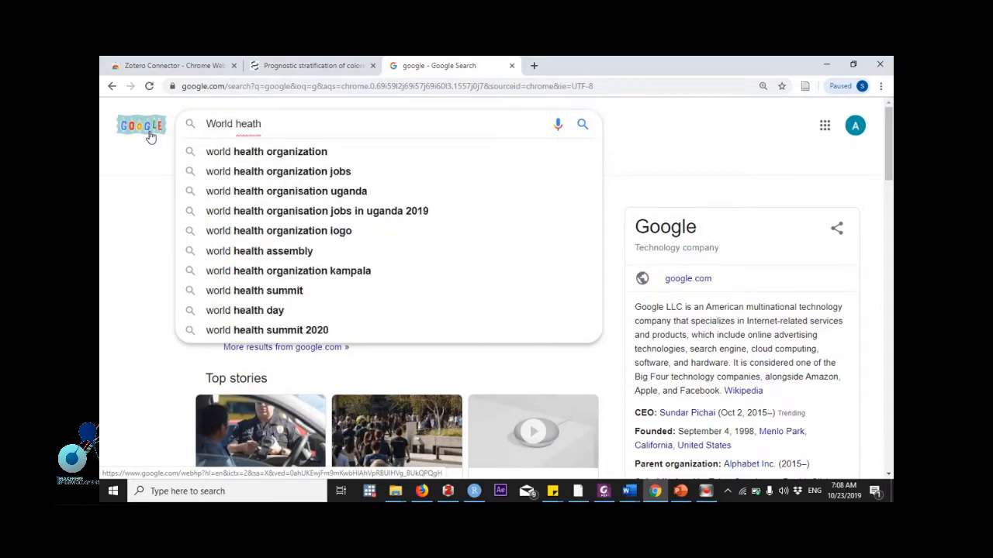
left_click(247, 152)
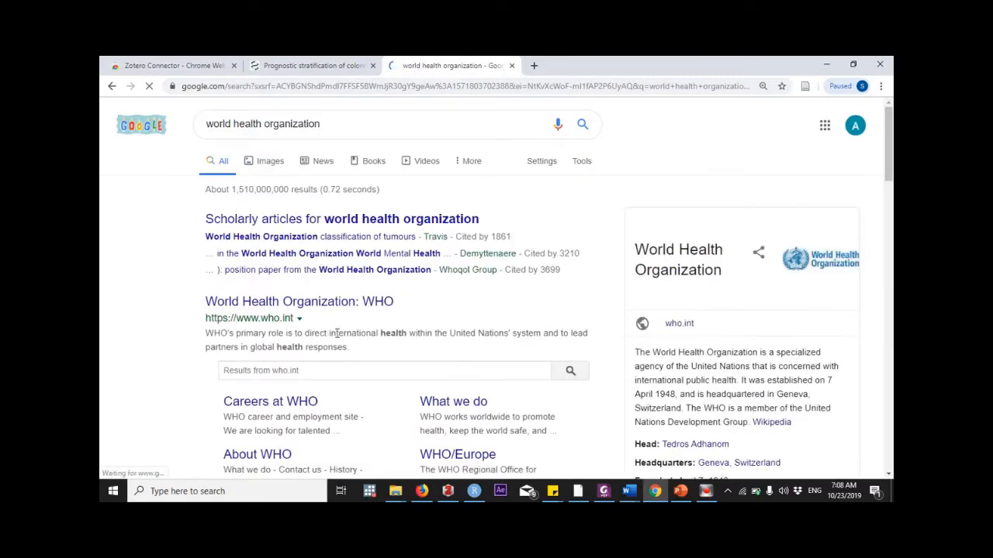
Open the World Health Organization's official website, who.int, from the search results and view its home page.
scroll(336, 333, "down", 6)
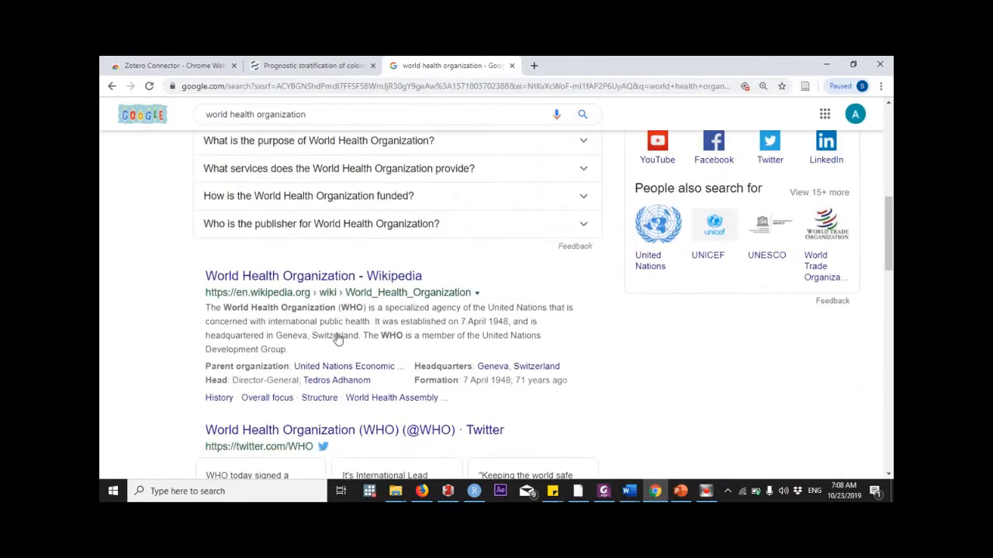
scroll(337, 339, "up", 6)
scroll(336, 333, "down", 6)
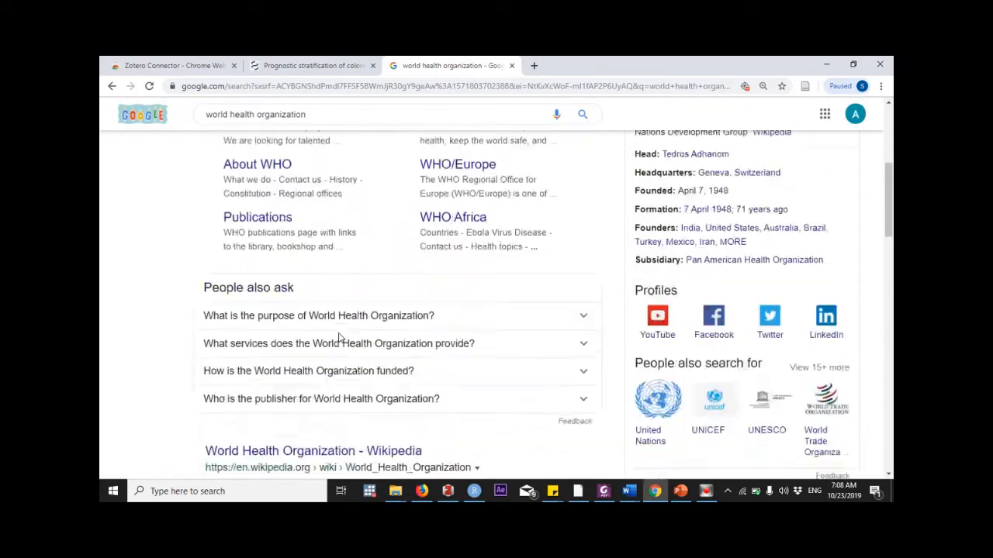
scroll(348, 257, "down", 2)
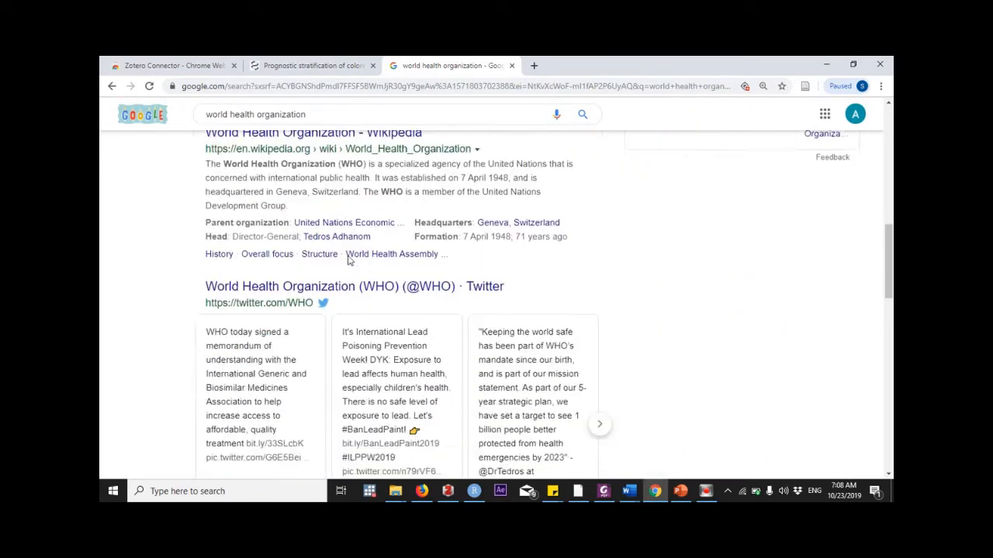
scroll(345, 268, "up", 8)
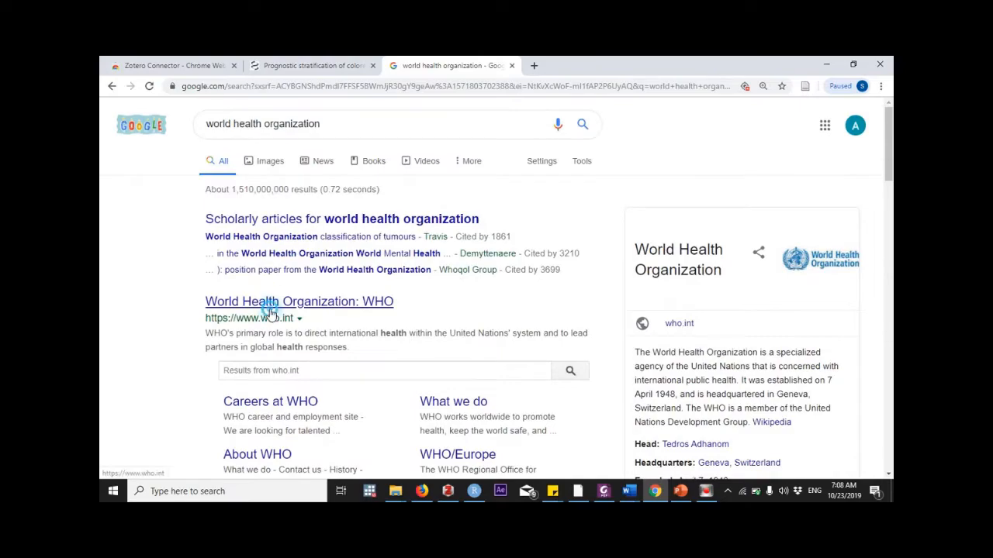
left_click(271, 315)
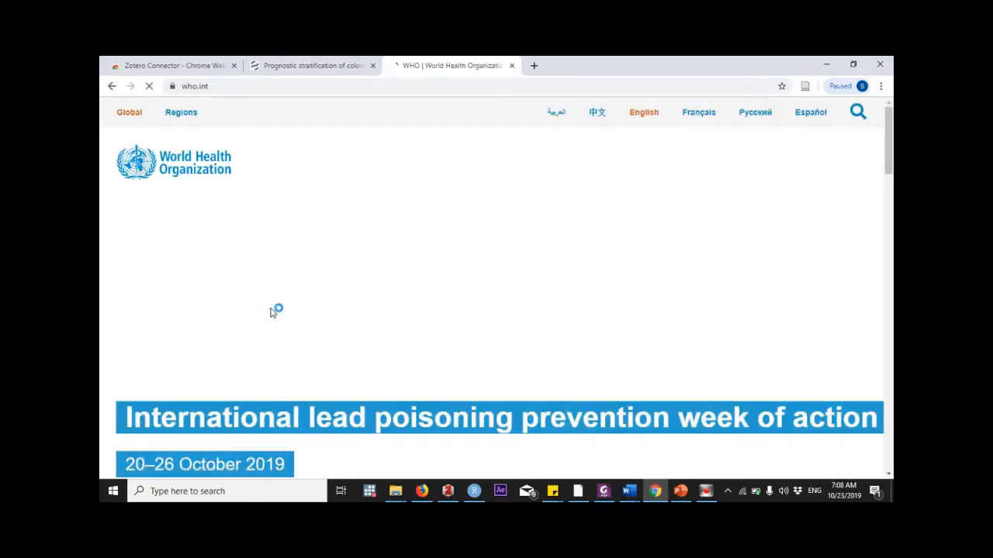
scroll(399, 324, "down", 3)
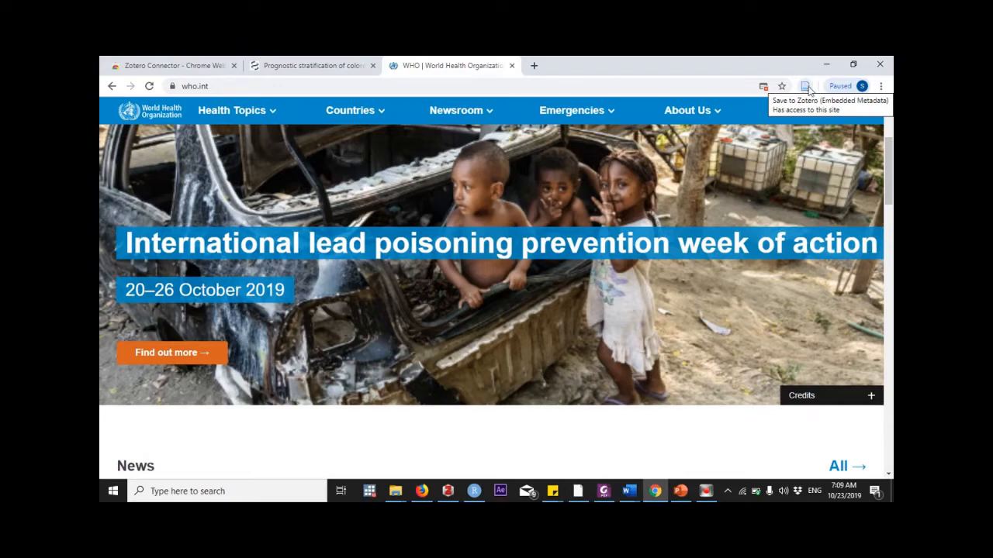
Save the WHO home page to the Tutorial collection with the Zotero connector, and review the new item's details in Zotero.
left_click(807, 87)
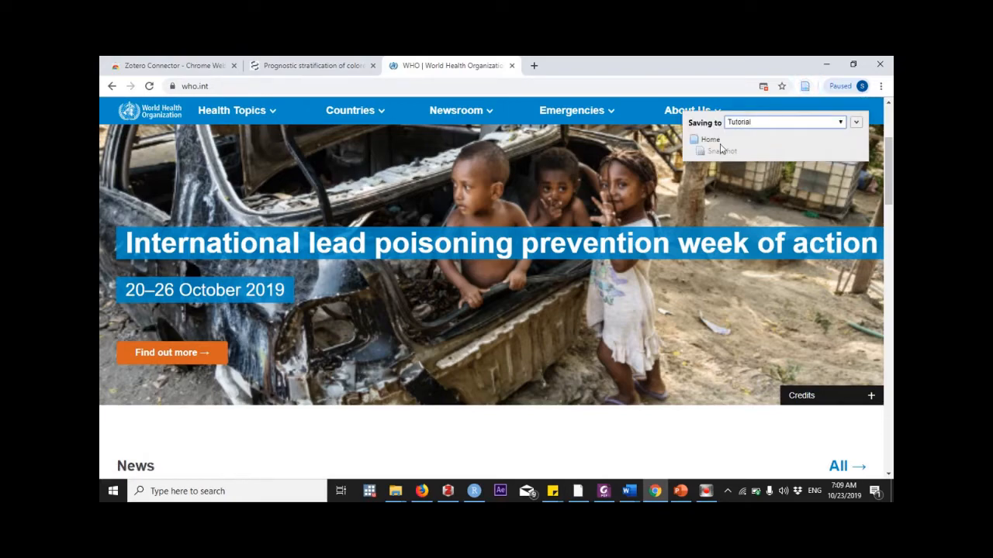
left_click(446, 491)
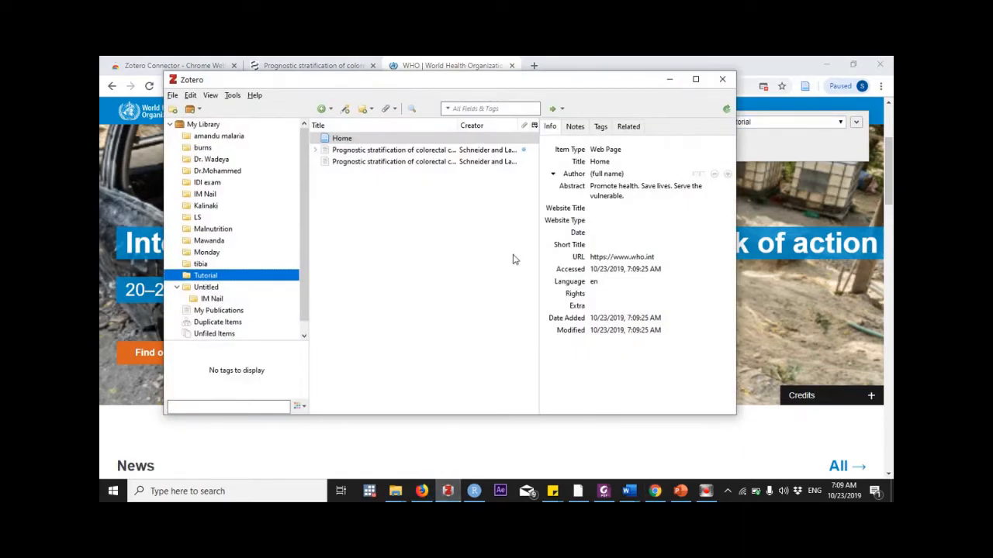
left_click(606, 162)
left_click_drag(407, 85, 527, 102)
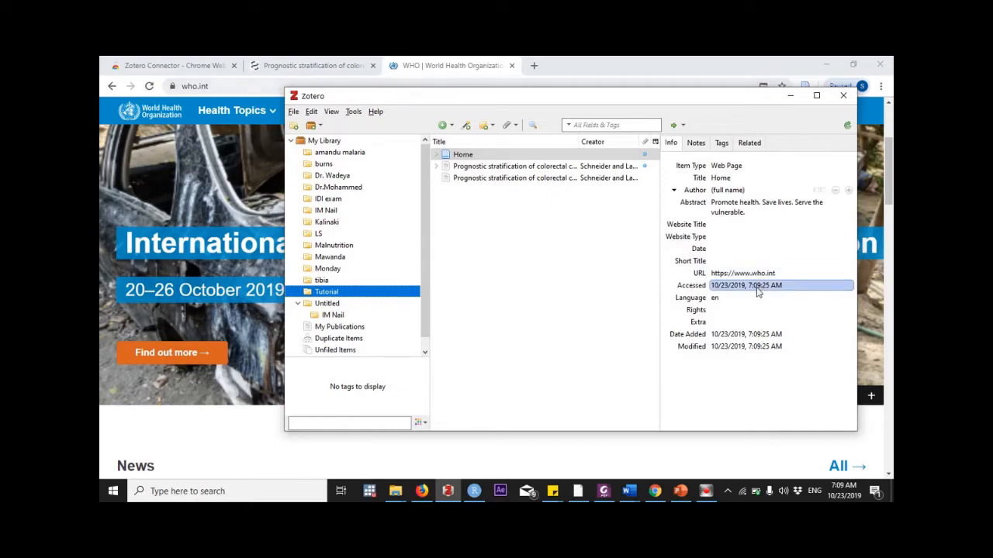
Copy the WHO page's headline and set it as the saved web page item's title: "International lead poisoning prevention week of action".
left_click(155, 235)
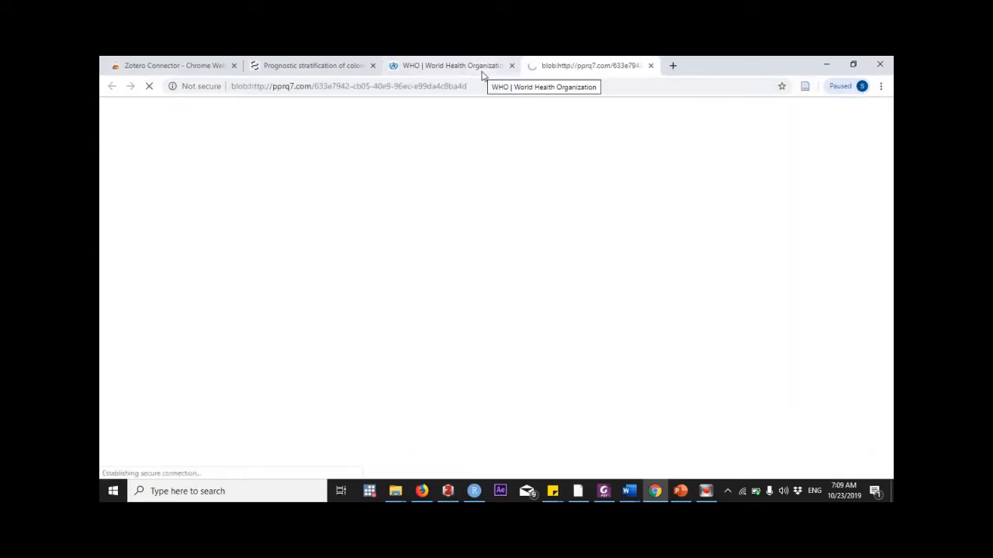
left_click(446, 70)
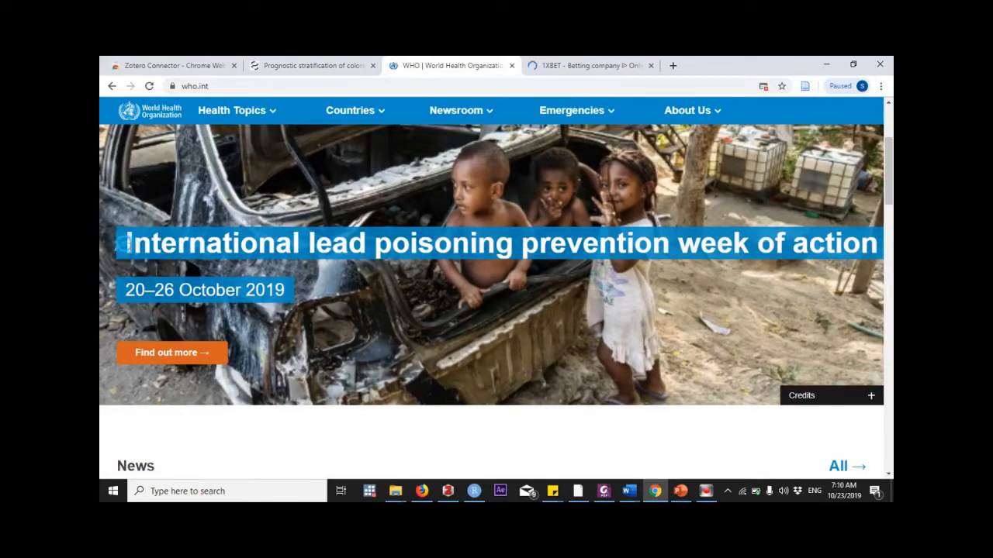
left_click_drag(124, 244, 505, 269)
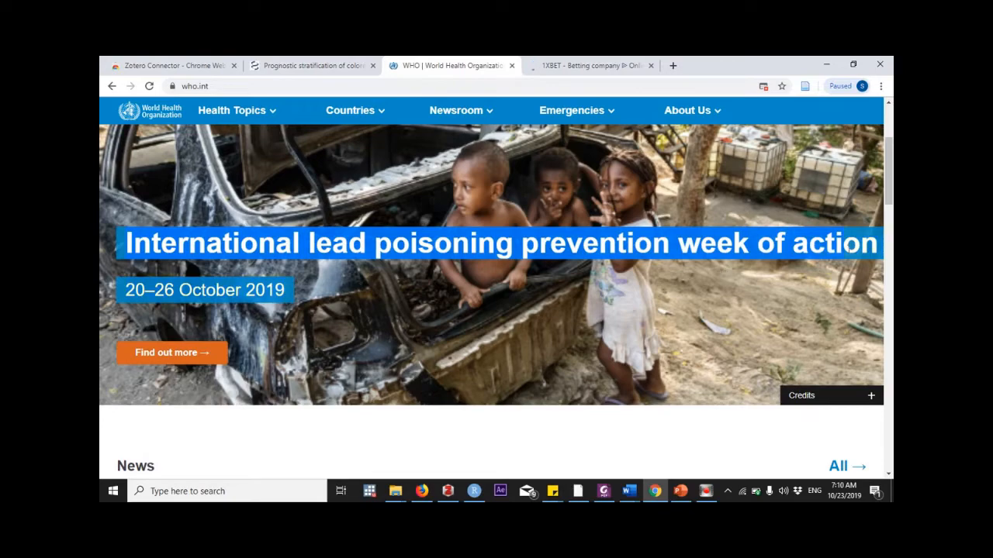
right_click(665, 247)
left_click(667, 256)
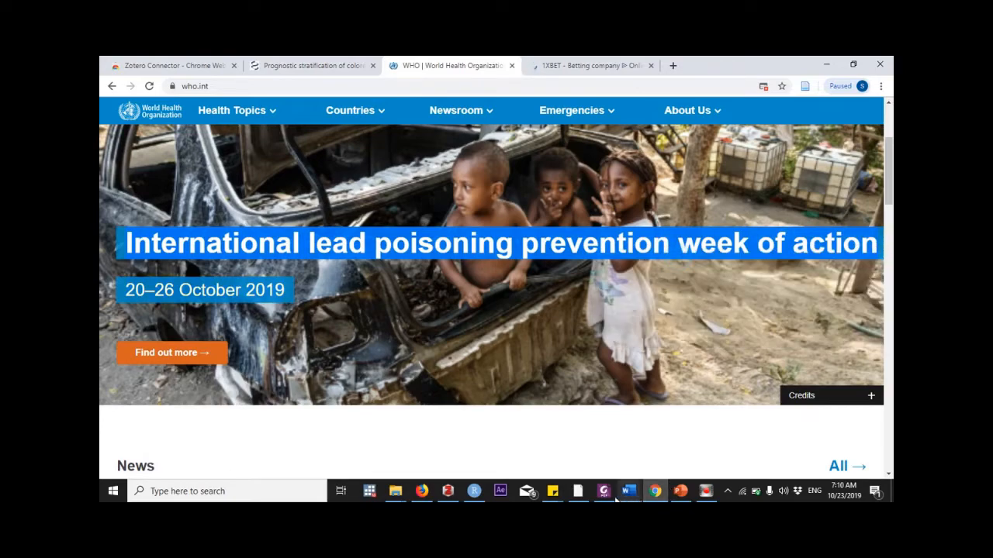
left_click(447, 491)
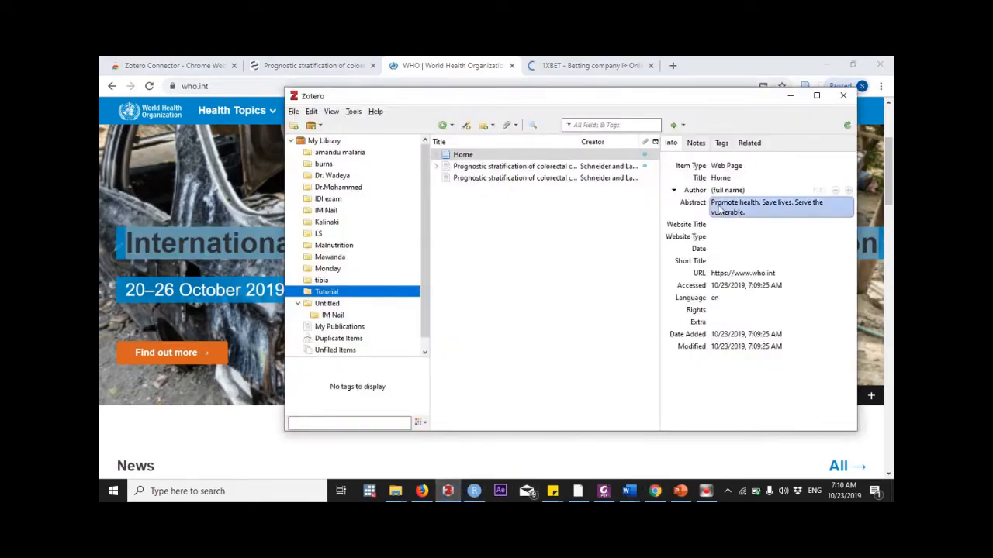
left_click(720, 178)
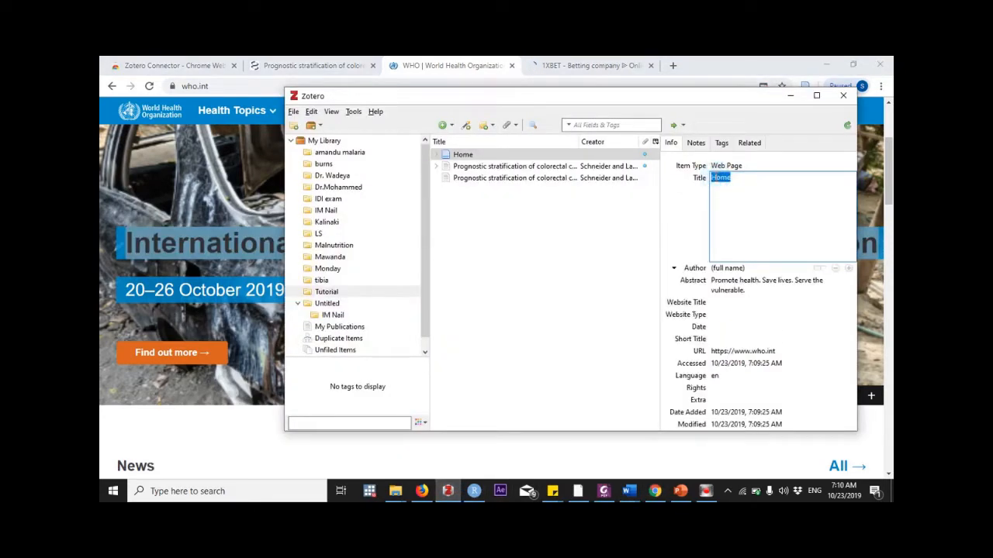
key("ctrl+v")
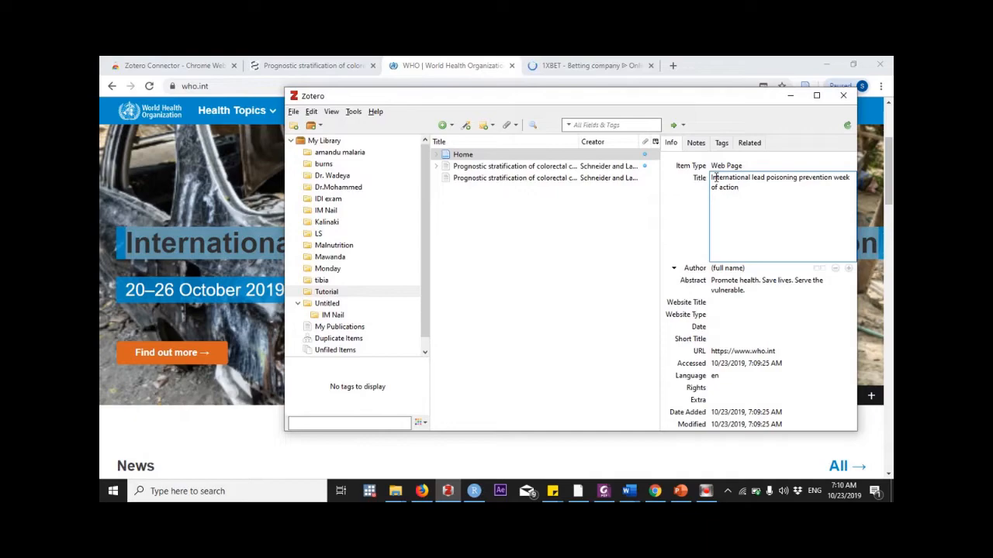
key("Return")
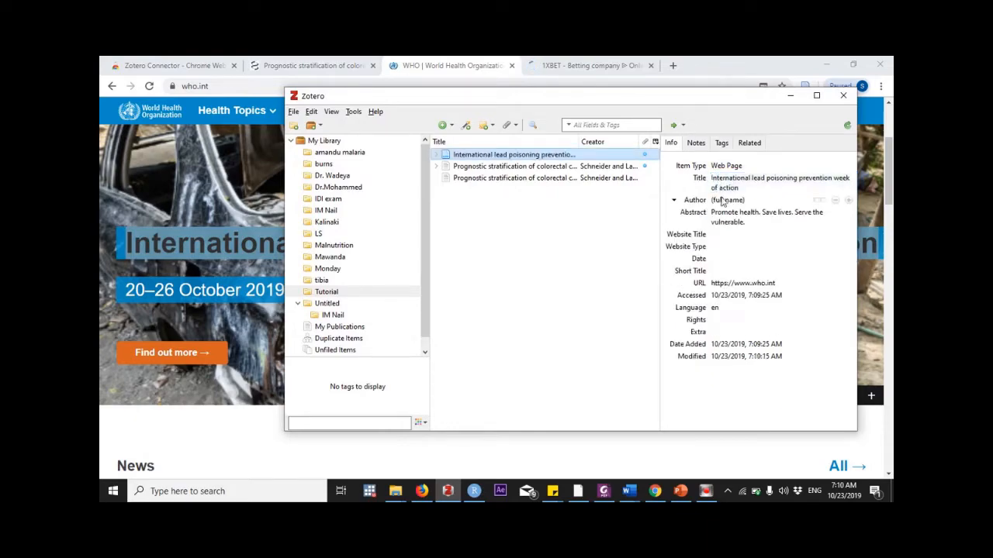
Set the saved web page item's author to WHO and its date to 2019.
left_click(721, 199)
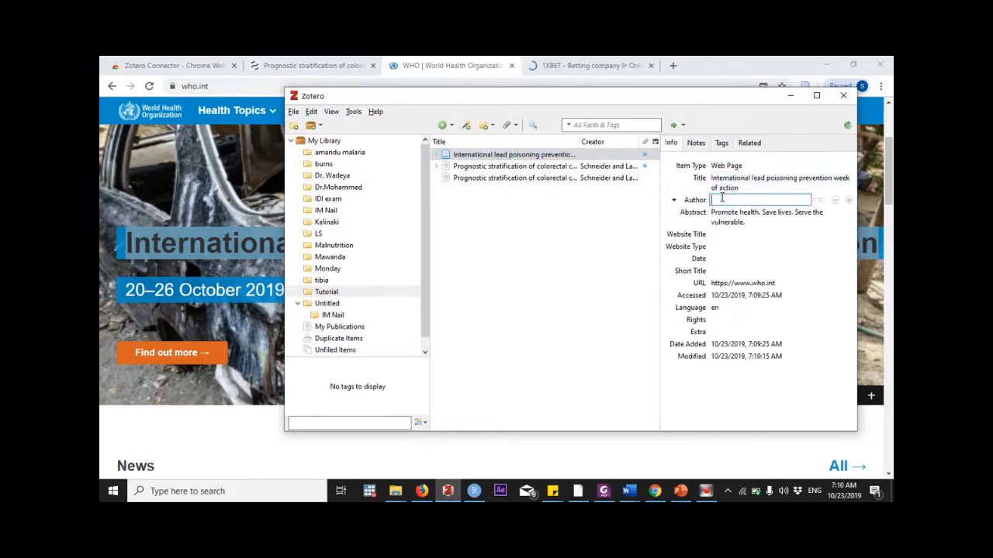
type("WHO")
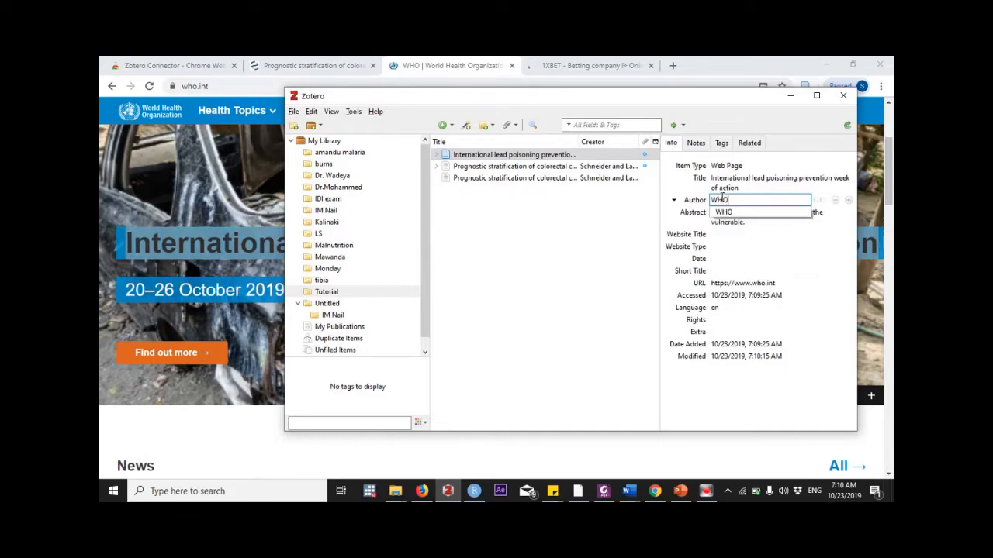
key("Return")
left_click(721, 200)
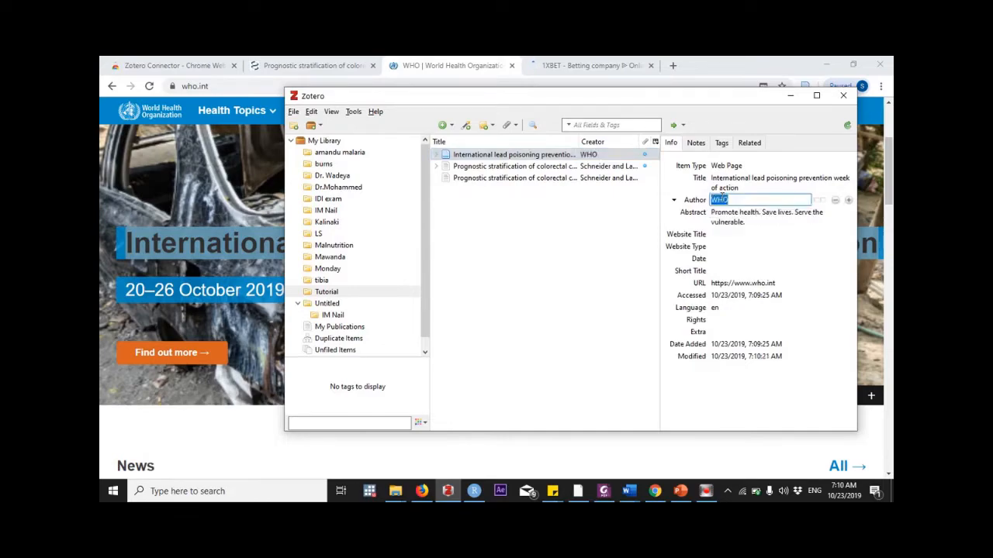
left_click(738, 258)
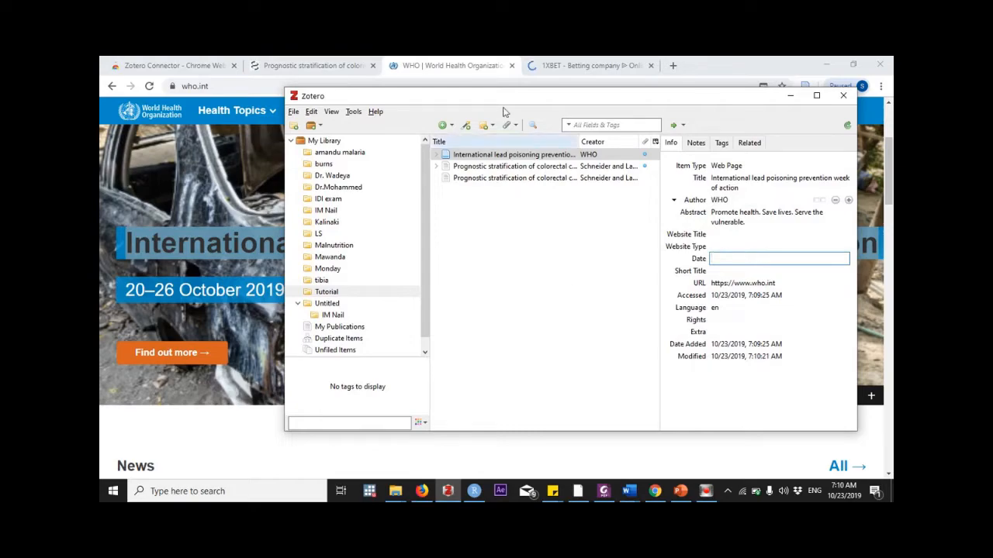
left_click_drag(482, 95, 509, 84)
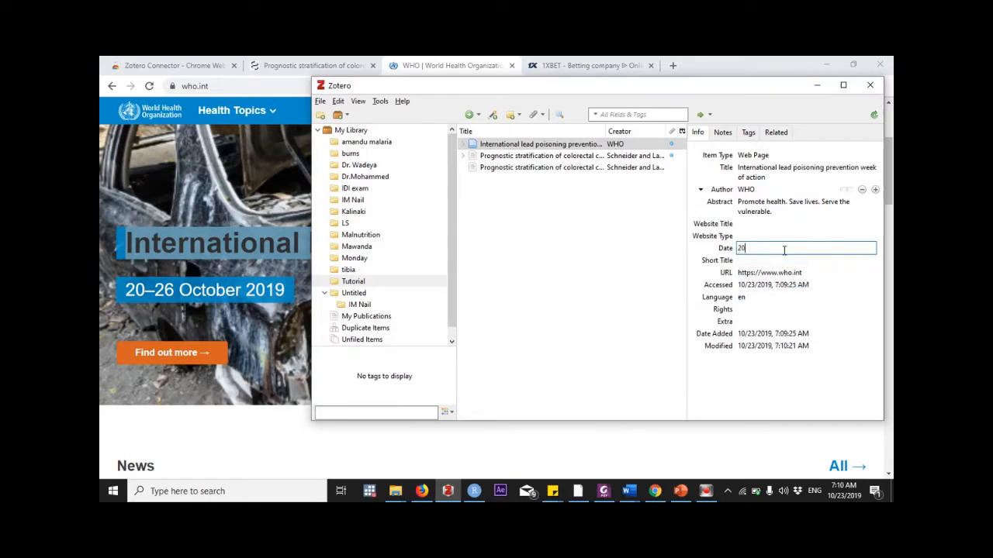
key("Return")
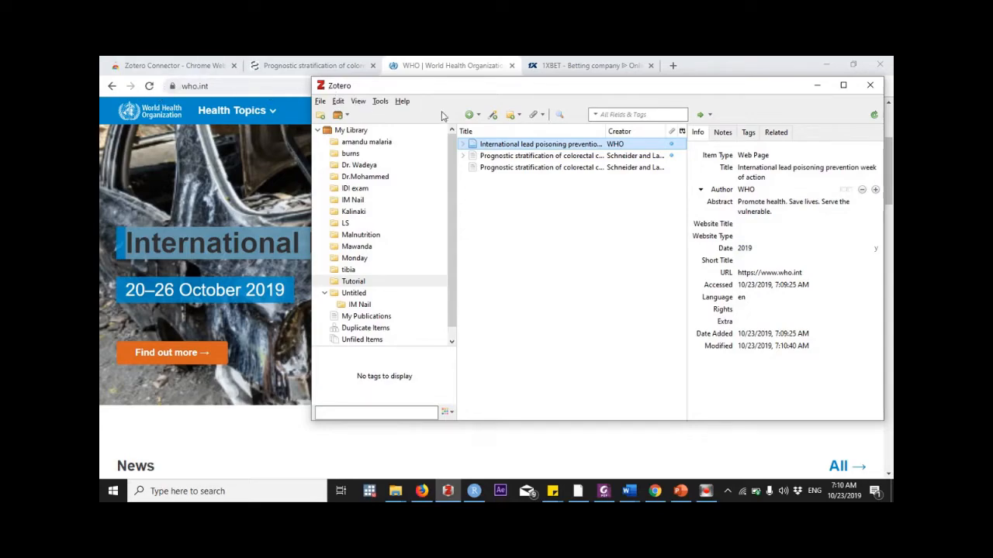
Close the 1XBET pop-up tab in Chrome and return to the Zotero window, moving it over the WHO page.
left_click(651, 66)
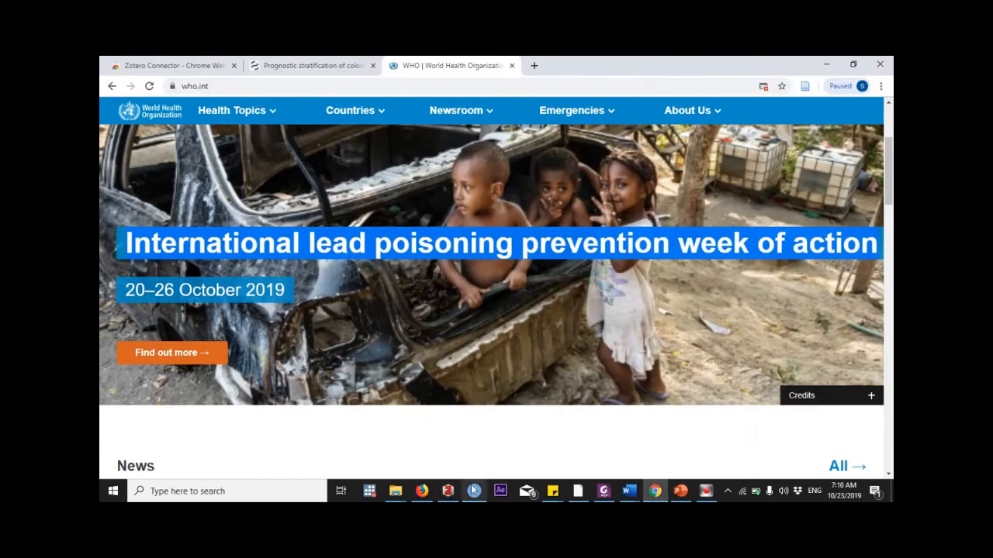
left_click(450, 493)
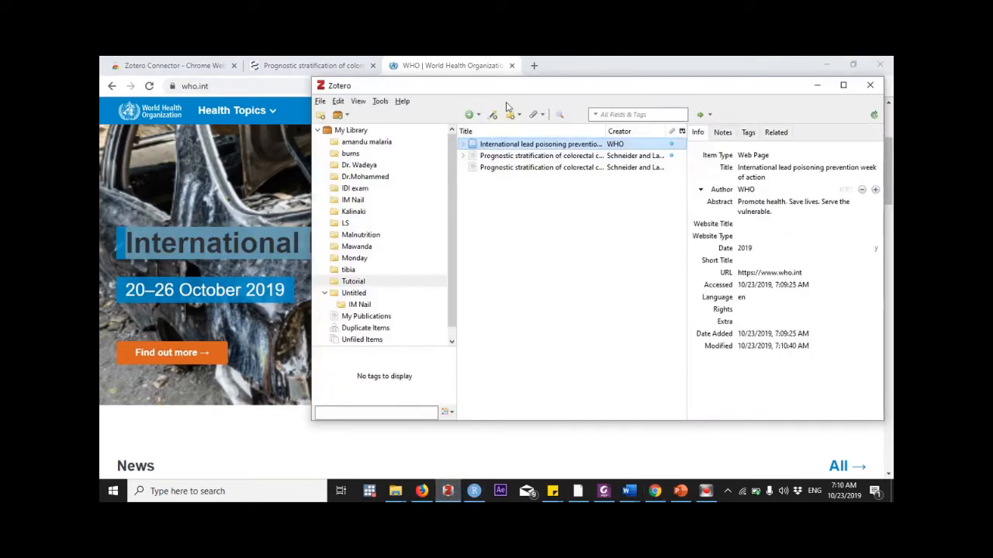
left_click_drag(513, 94, 384, 158)
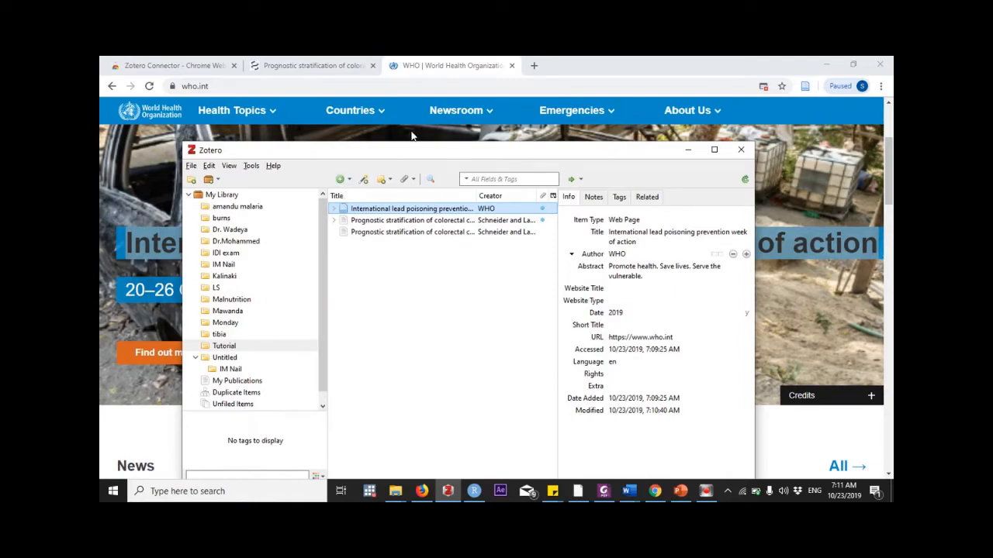
Manually add a Journal Article item to the Tutorial collection, titled "International lead poisoning prevention week of action" by pasting the copied headline.
left_click(342, 181)
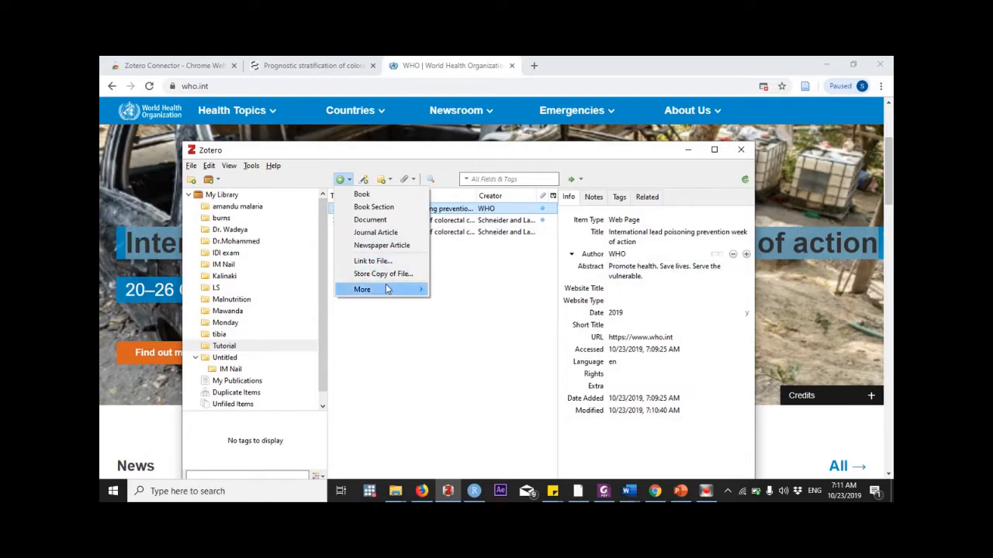
mouse_move(387, 289)
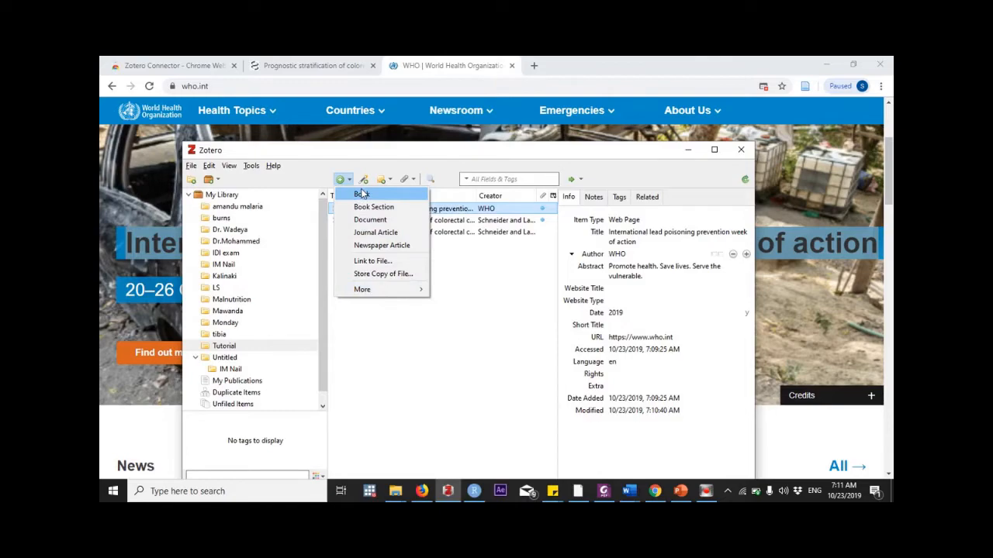
left_click(407, 234)
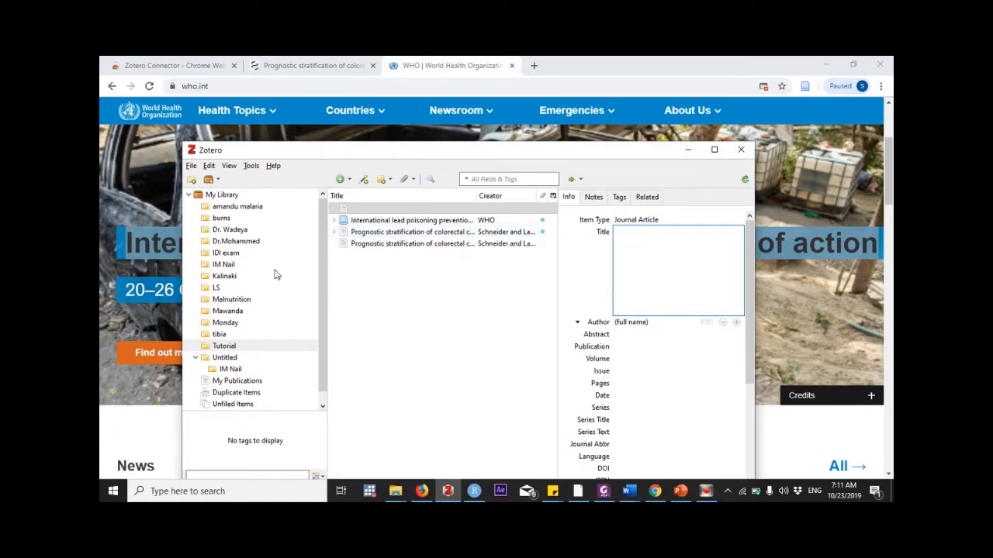
right_click(628, 248)
left_click(657, 300)
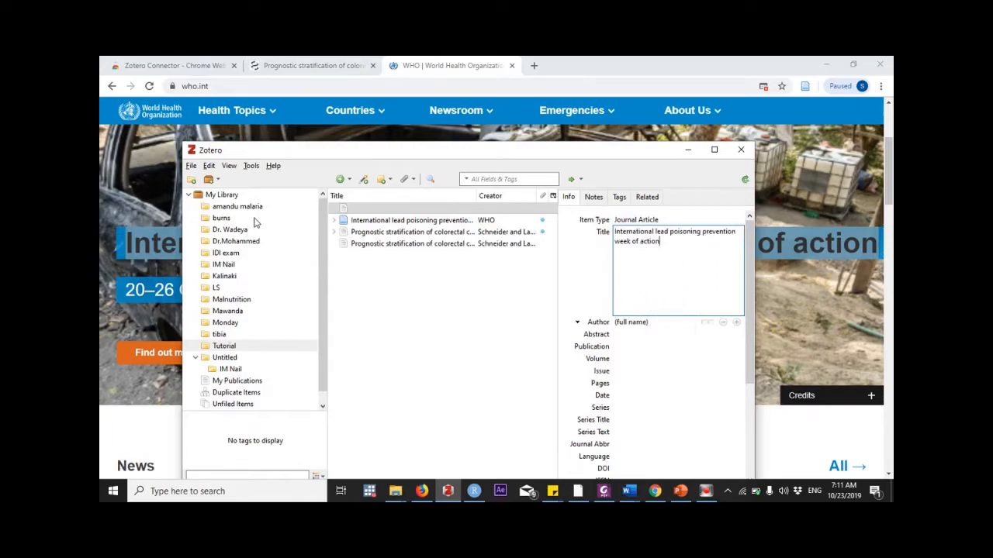
key("Return")
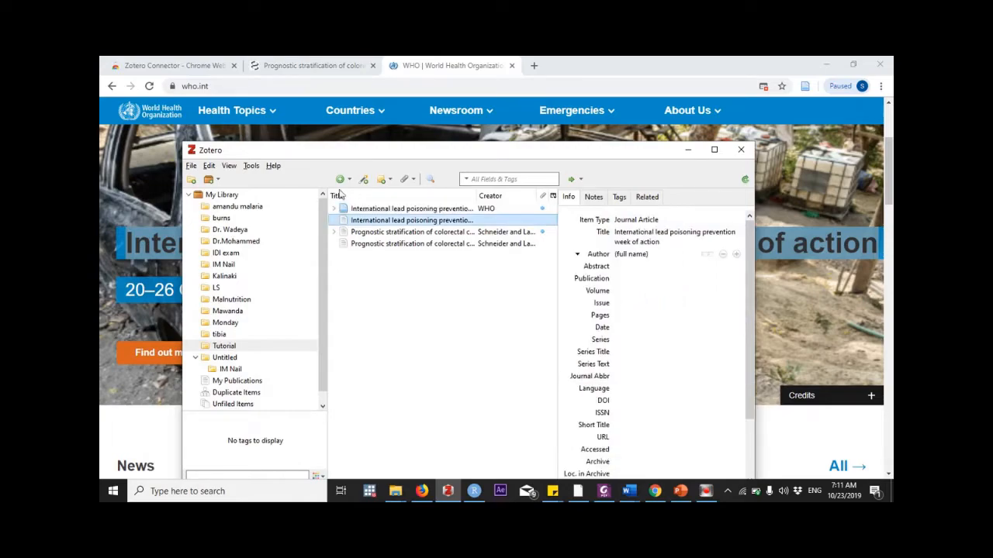
Set the new journal article's author to WHO and its date to 2019.
left_click(642, 258)
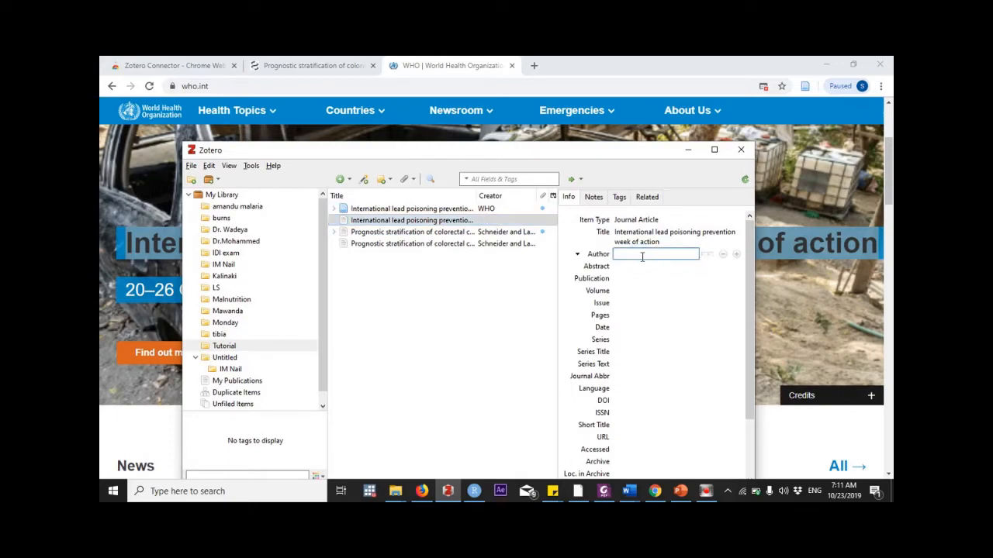
type("WHO")
key("Return")
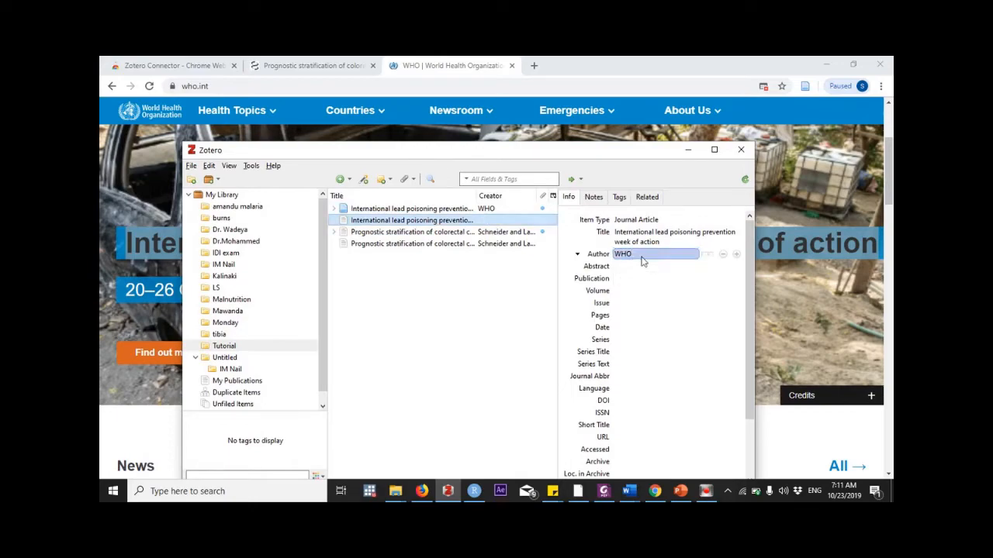
left_click(642, 258)
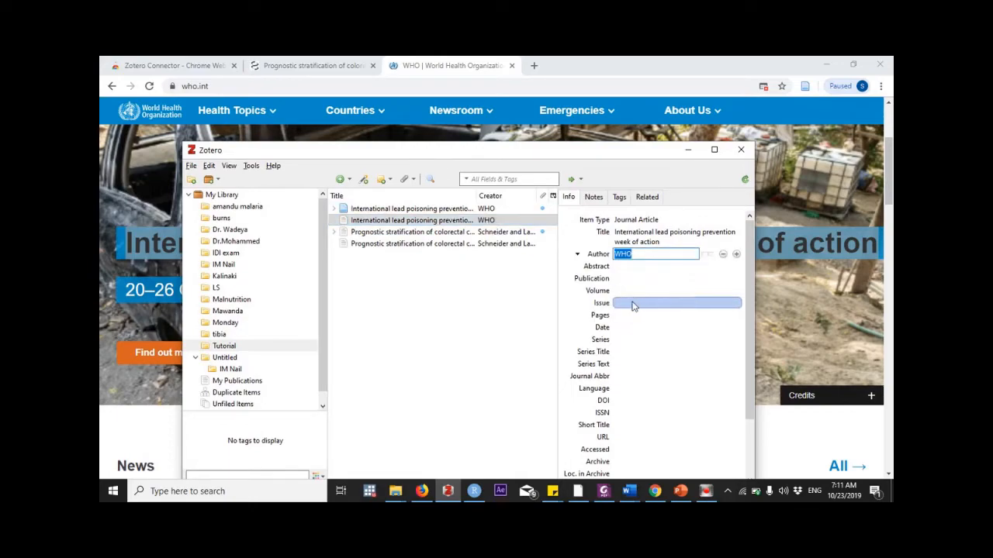
left_click(642, 328)
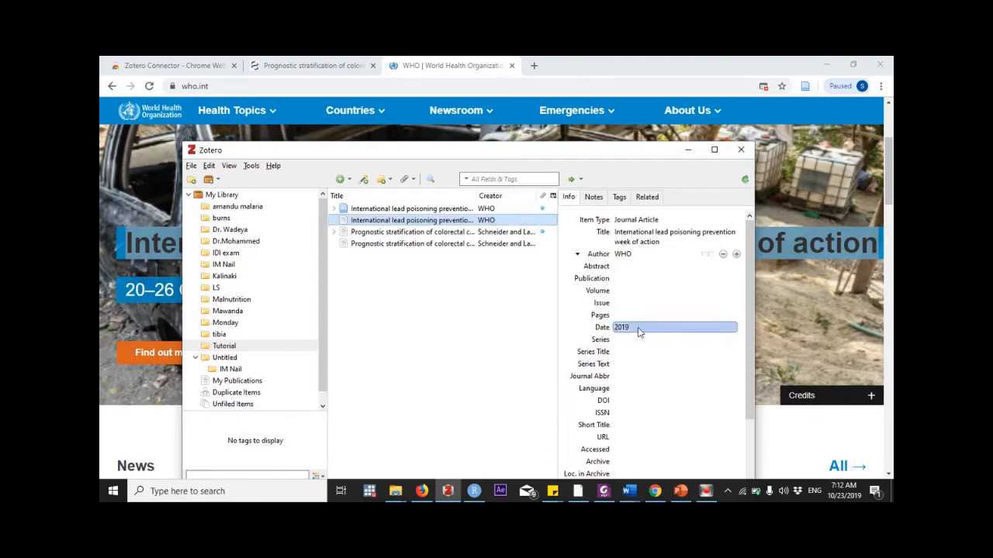
key("Return")
left_click(230, 82)
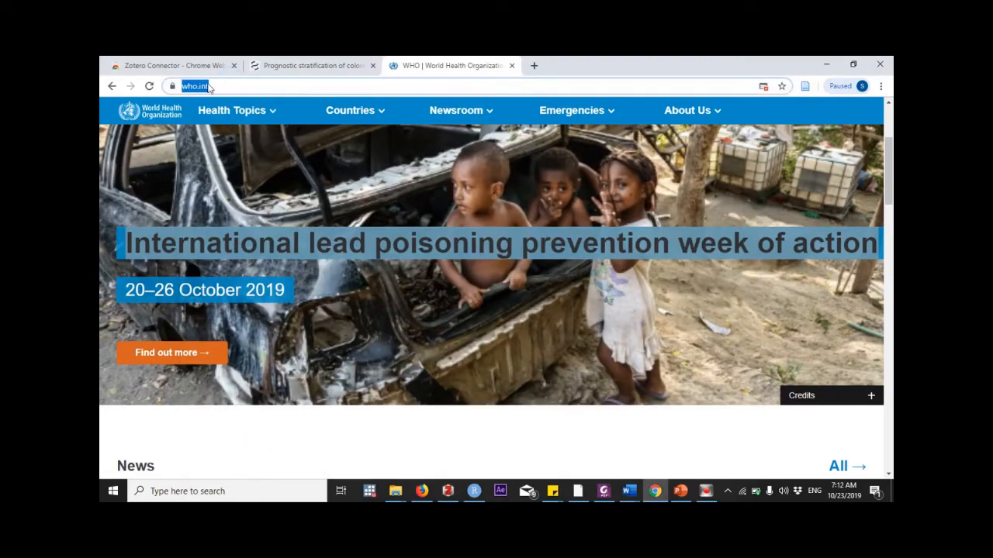
right_click(204, 86)
left_click(241, 148)
left_click(447, 491)
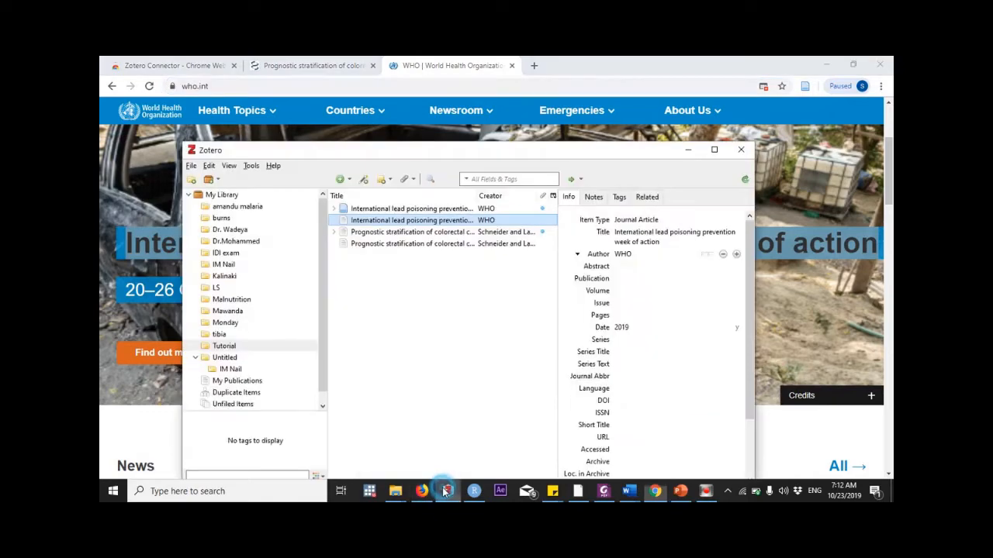
left_click(626, 438)
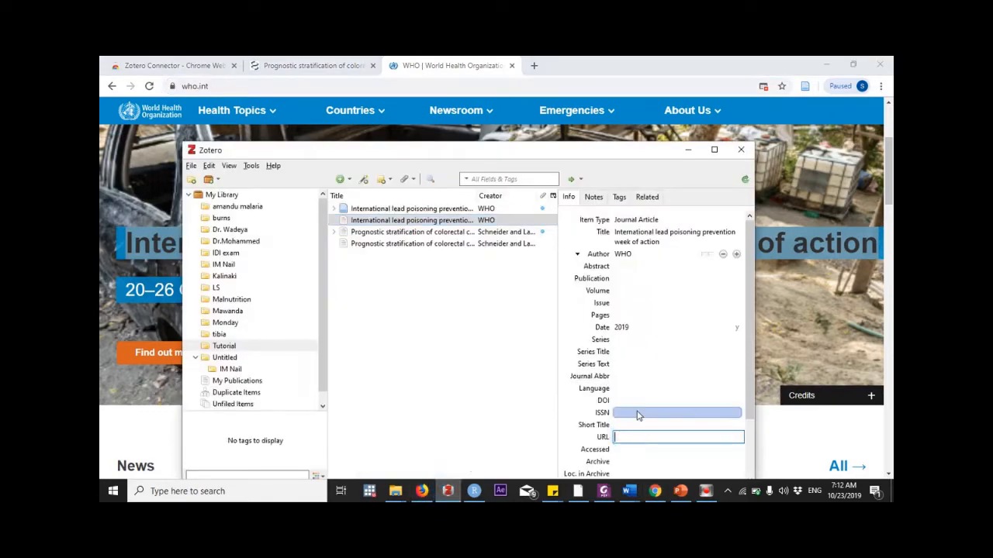
key("ctrl+v")
key("Return")
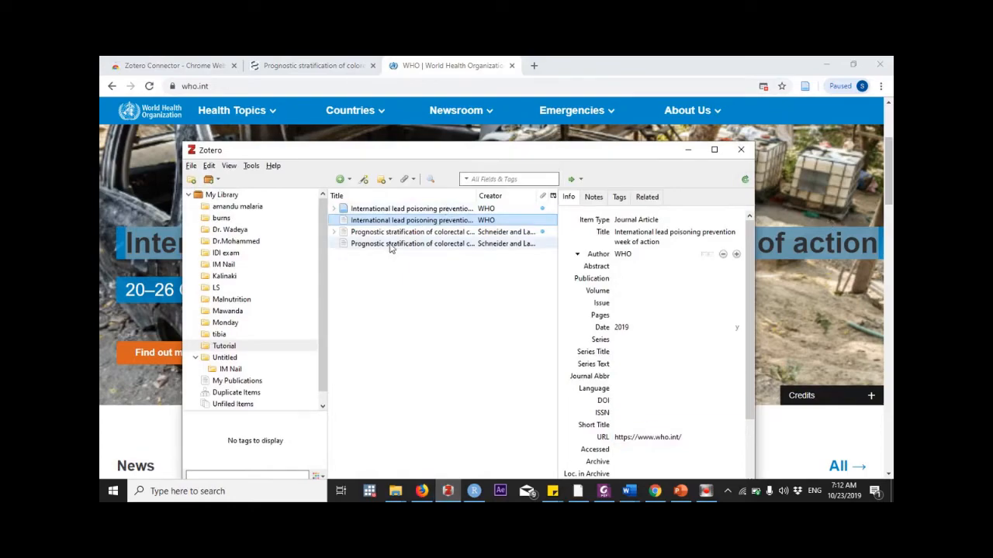
Minimize Zotero and switch to the "Prognostic stratification of colorectal cancer patients" article tab in Chrome.
left_click(688, 151)
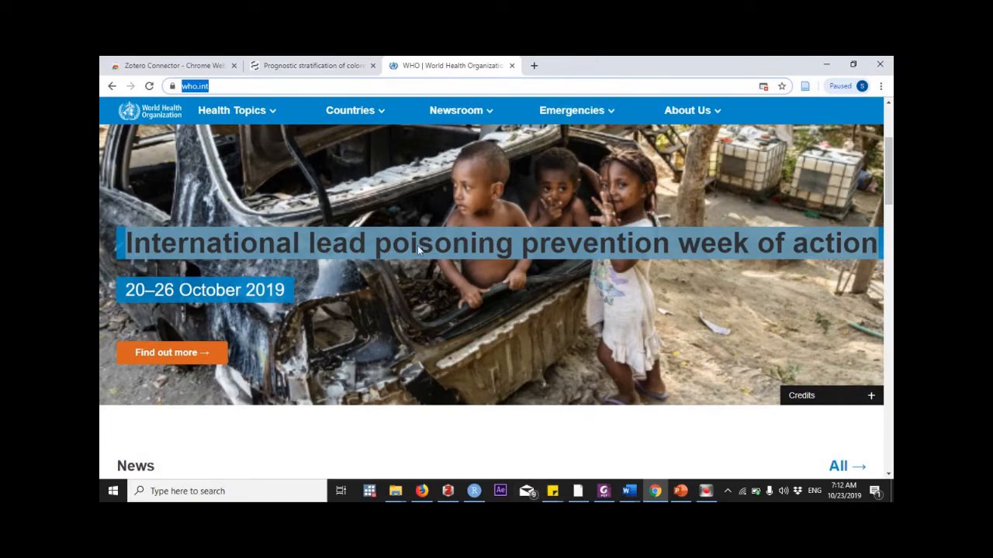
left_click(322, 68)
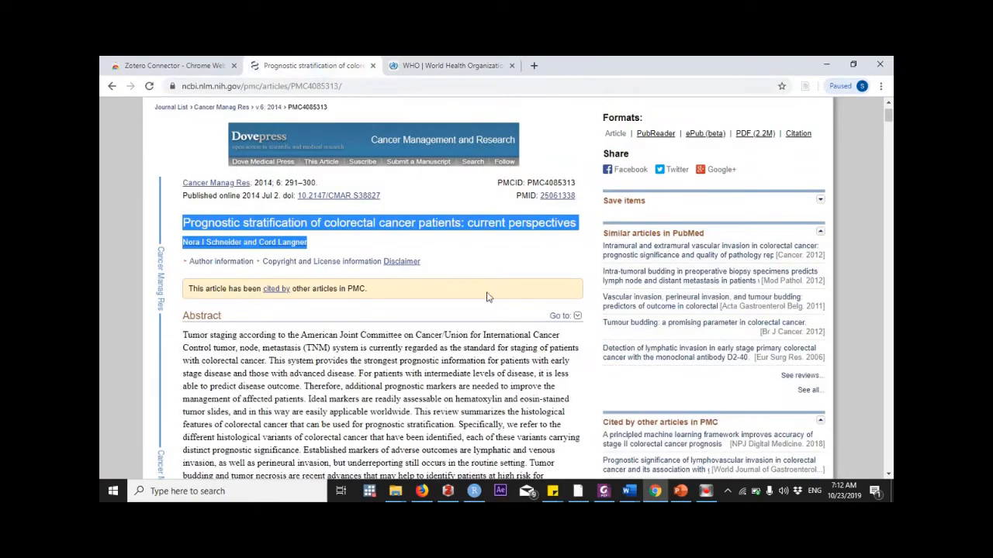
Copy the article's title, "Prognostic stratification of colorectal cancer patients: current perspectives", from the PMC page.
left_click(497, 245)
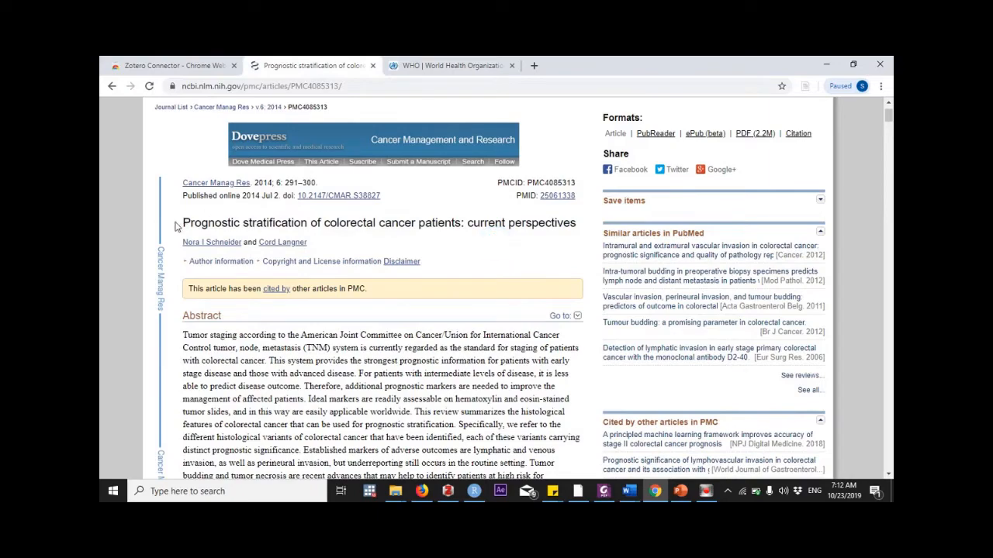
left_click_drag(179, 227, 578, 224)
right_click(526, 226)
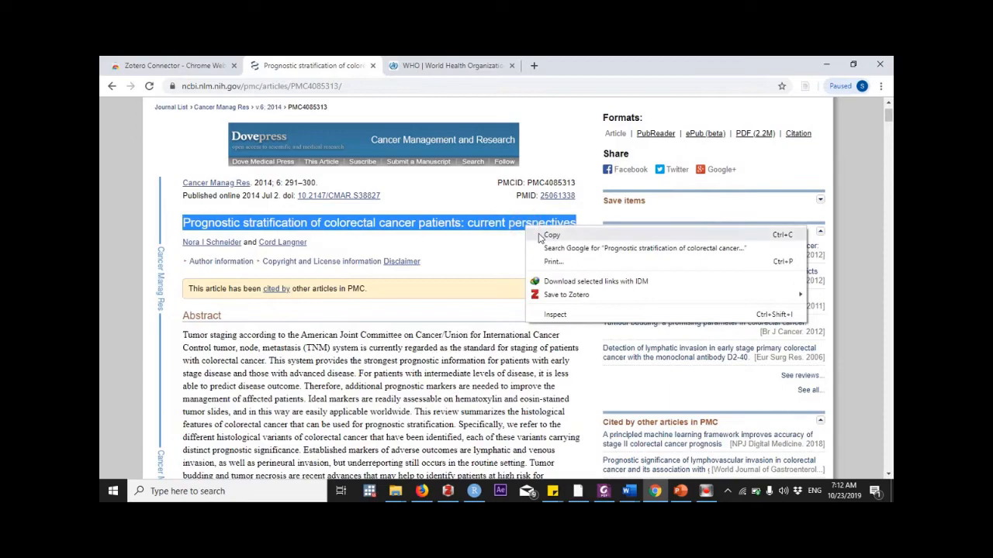
left_click(545, 236)
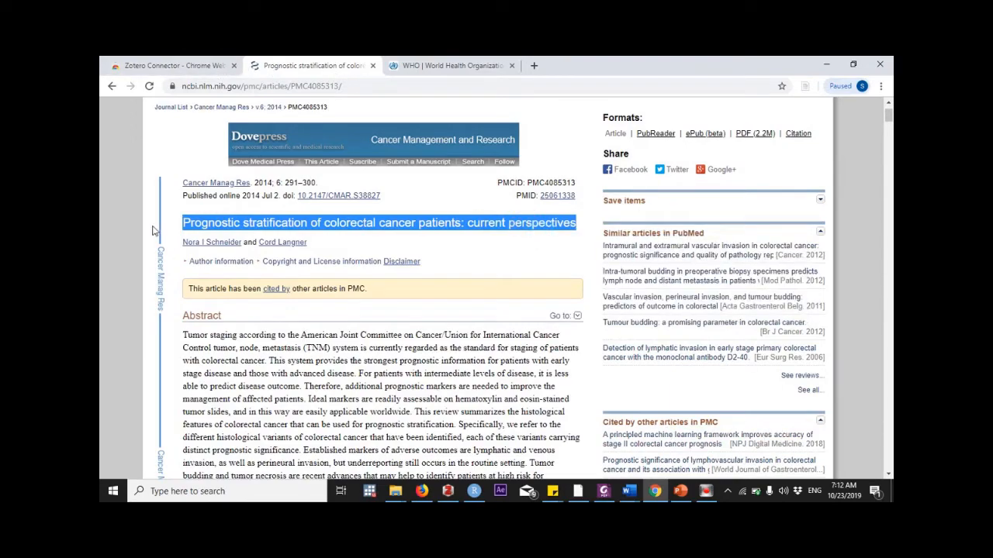
Switch to Zotero and manually add a Journal Article item to the Tutorial collection, using the copied title.
left_click(449, 493)
left_click(345, 182)
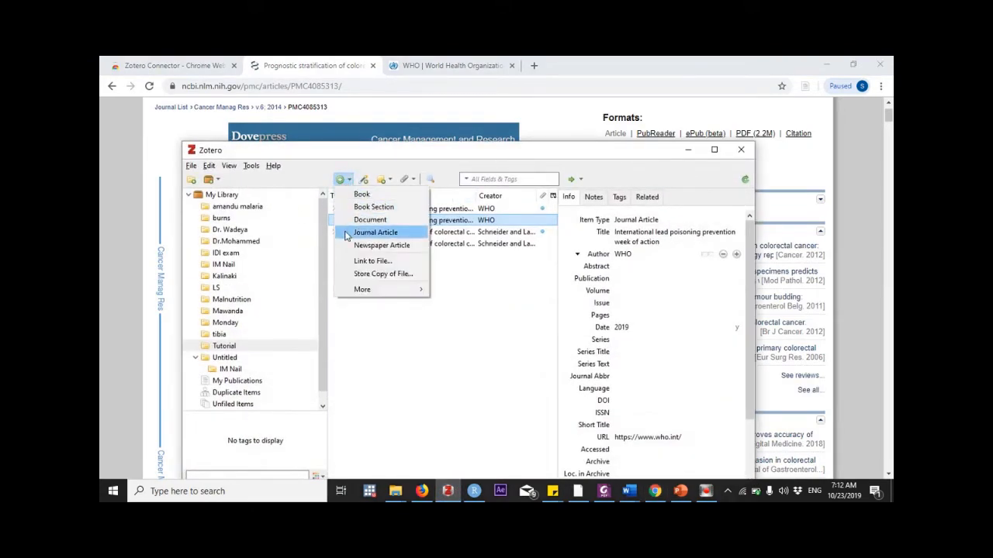
left_click(375, 232)
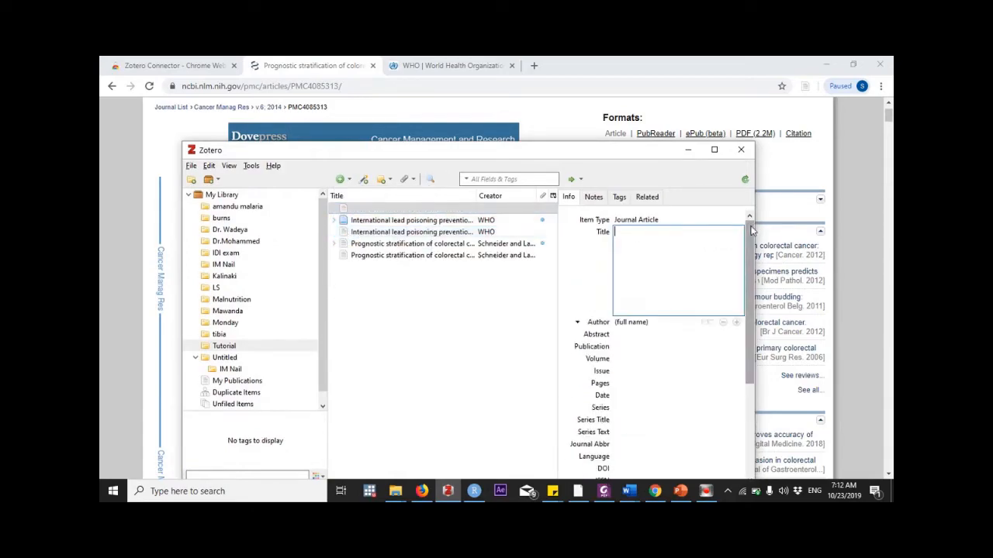
key("ctrl+v")
key("Return")
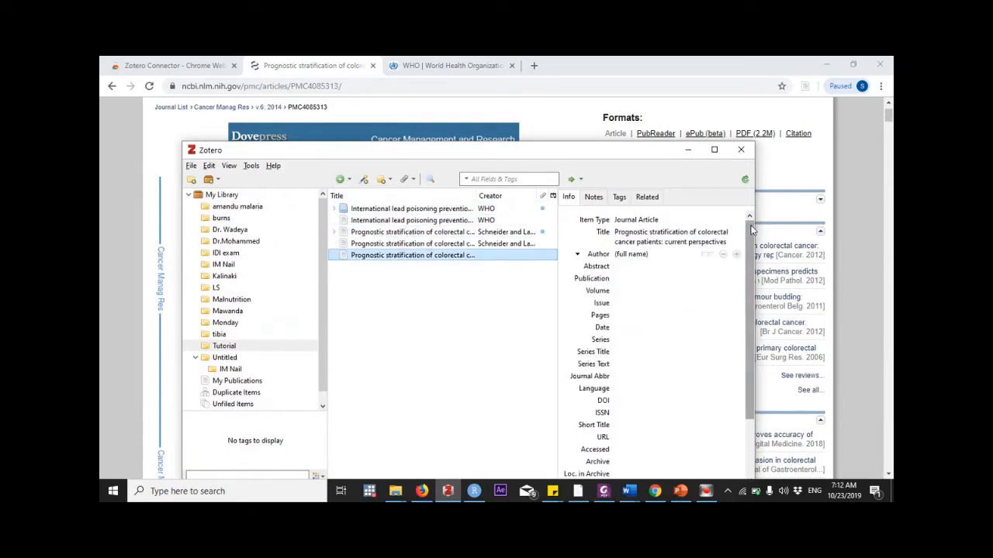
Copy the first author's full name from the article page and enter it as the new item's author in Zotero.
left_click(643, 254)
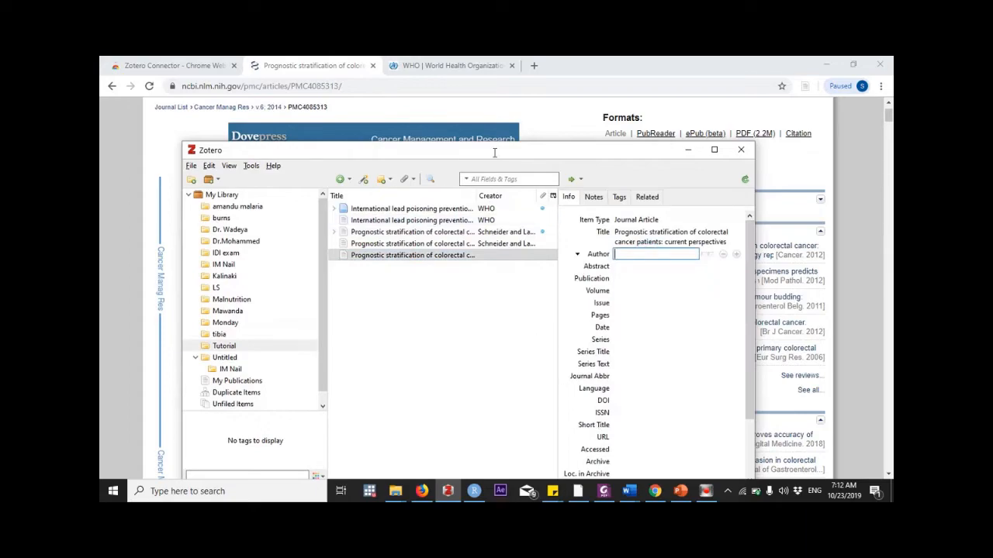
left_click(296, 62)
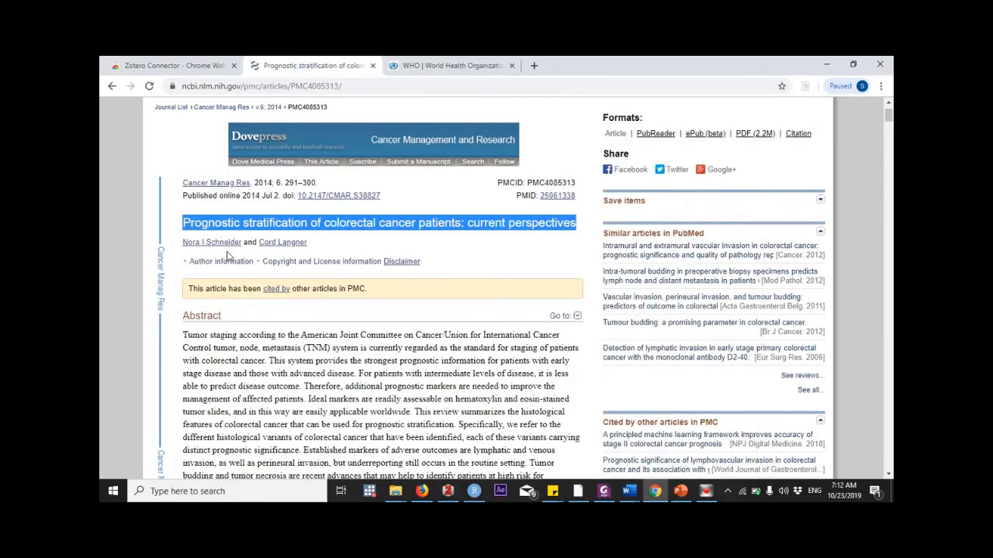
left_click_drag(243, 242, 183, 245)
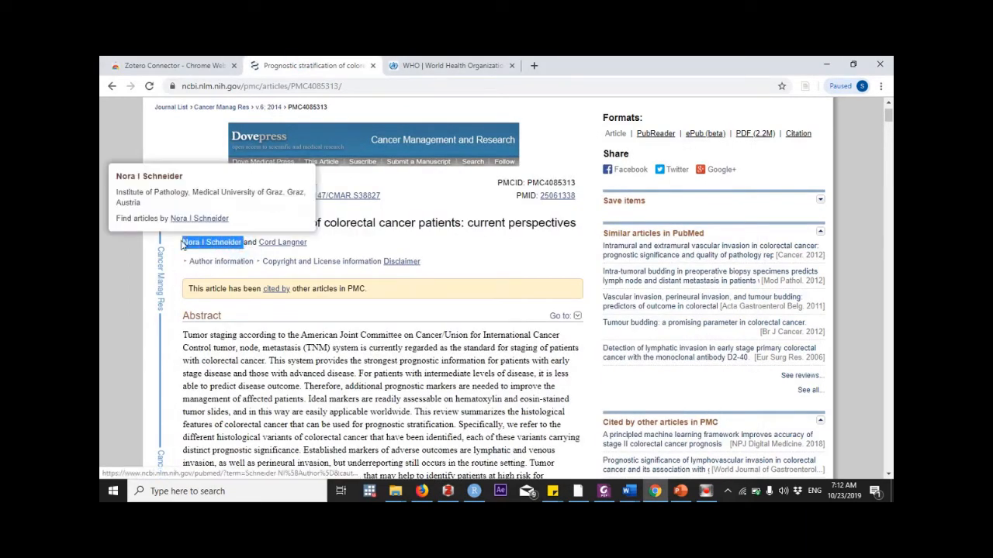
right_click(189, 244)
left_click(230, 331)
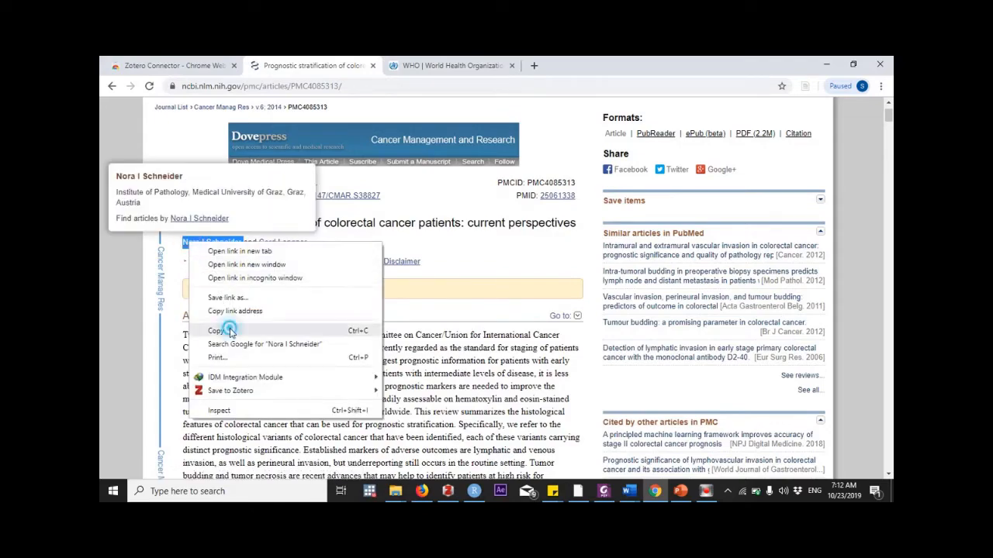
left_click(447, 491)
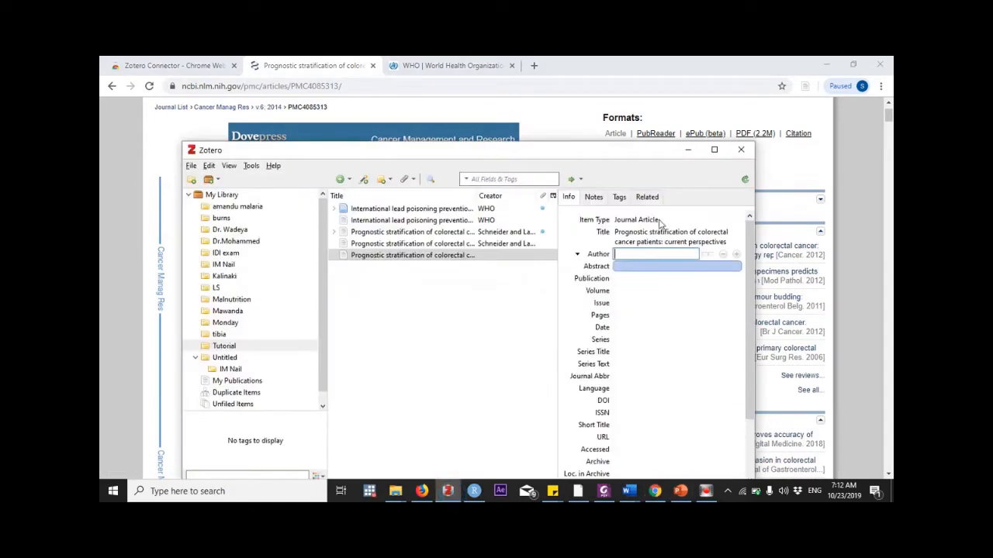
key("ctrl+v")
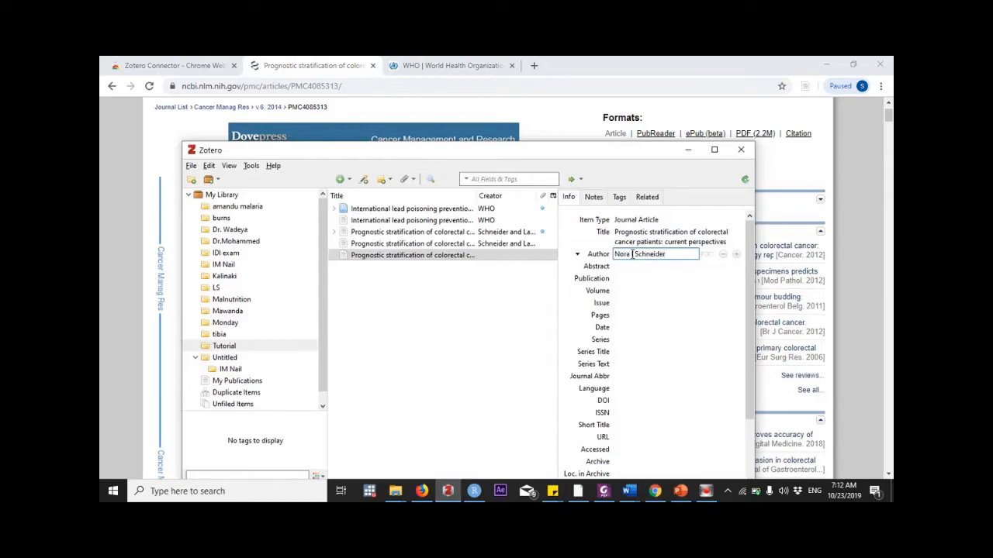
key("Return")
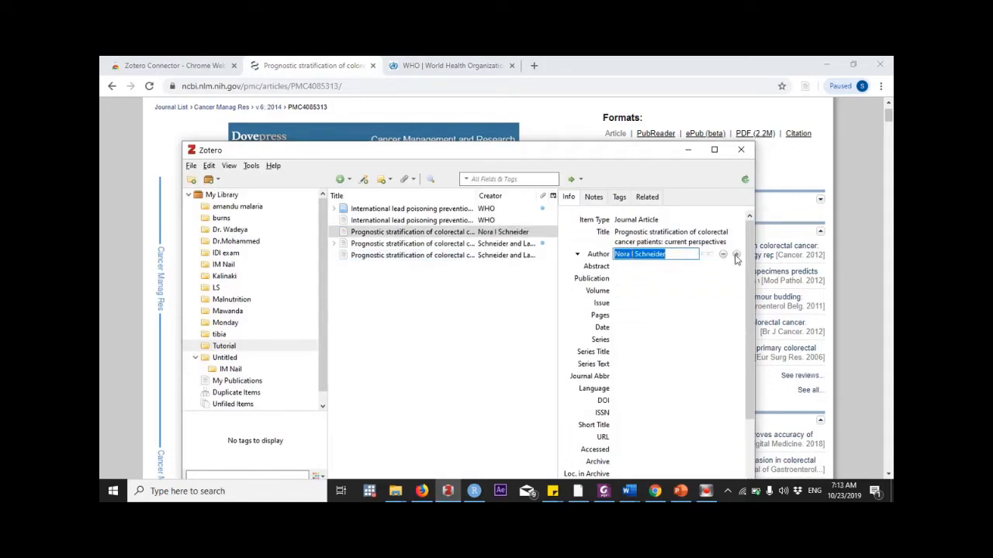
Add a second author entry to the item and fill it with the second author's full name copied from the article page.
left_click(736, 258)
left_click(172, 162)
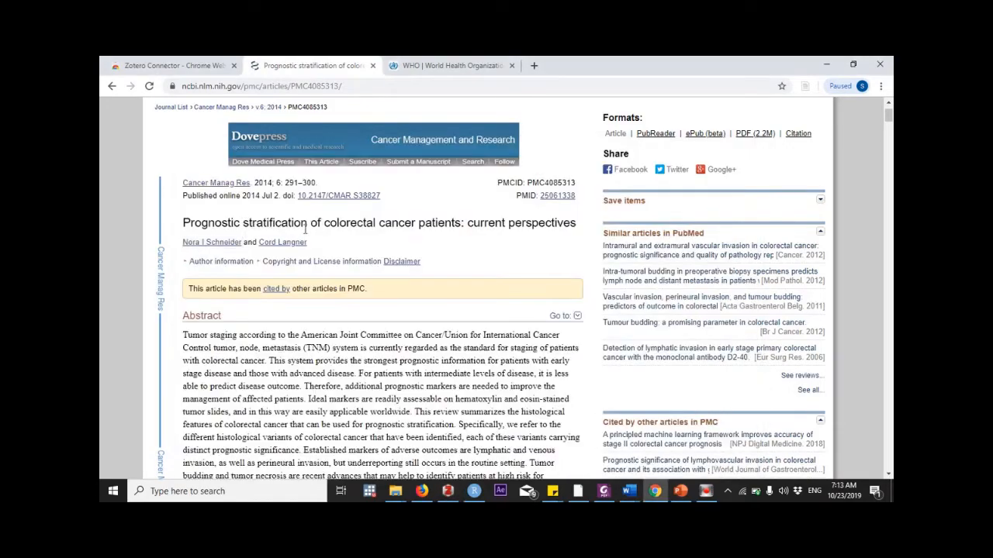
left_click_drag(326, 245, 261, 242)
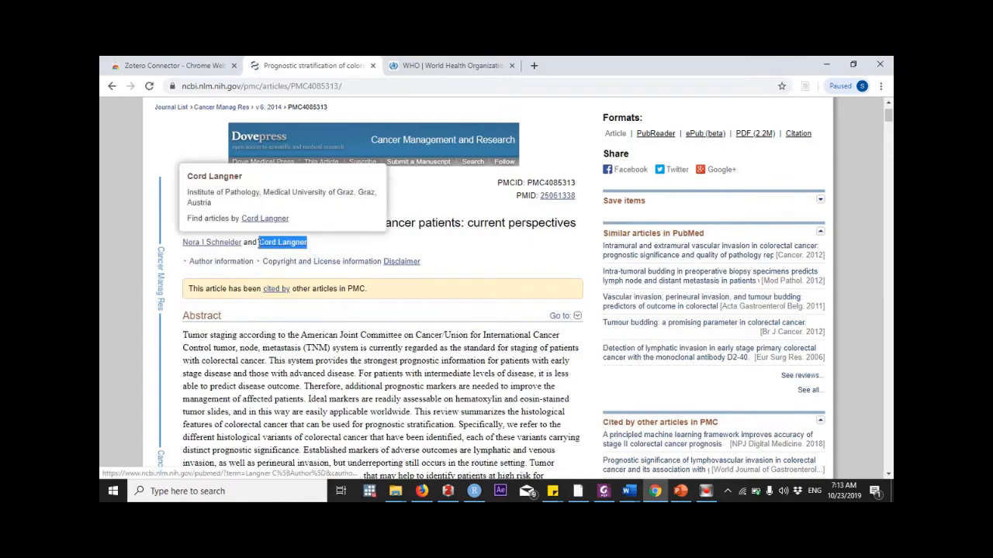
right_click(263, 243)
left_click(278, 253)
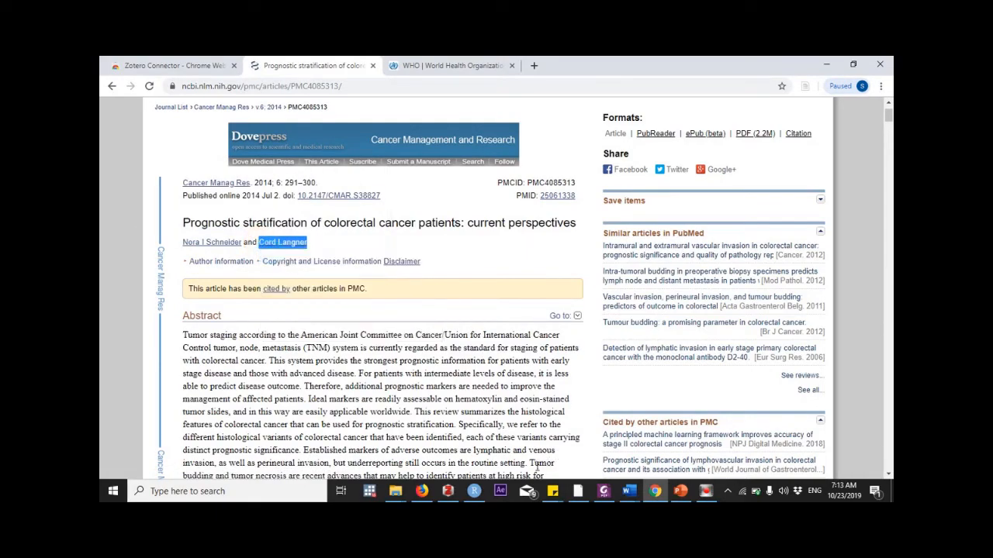
left_click(448, 491)
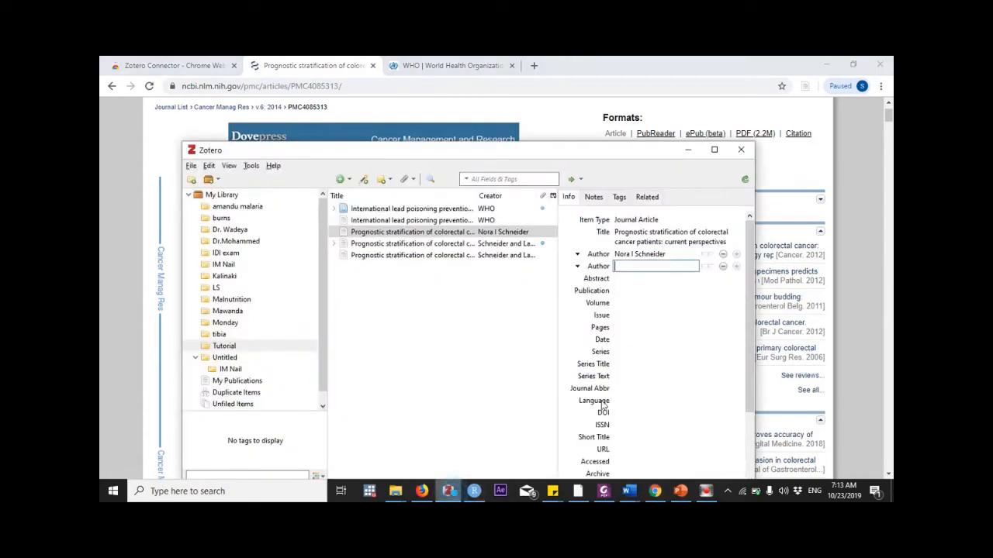
key("ctrl+v")
key("Return")
left_click(624, 265)
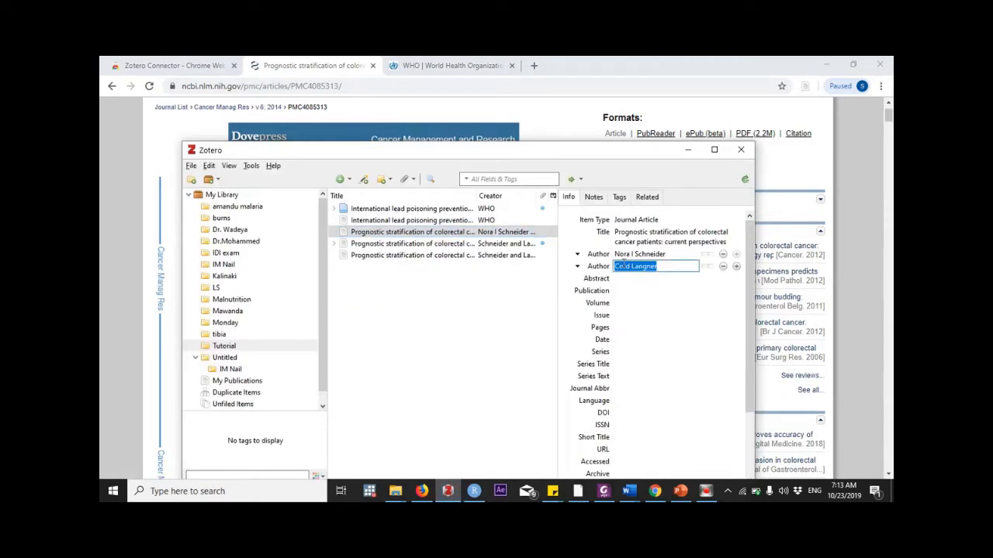
Set the new journal article's date to 2014 and move the Zotero window clear of the article's header.
left_click(617, 343)
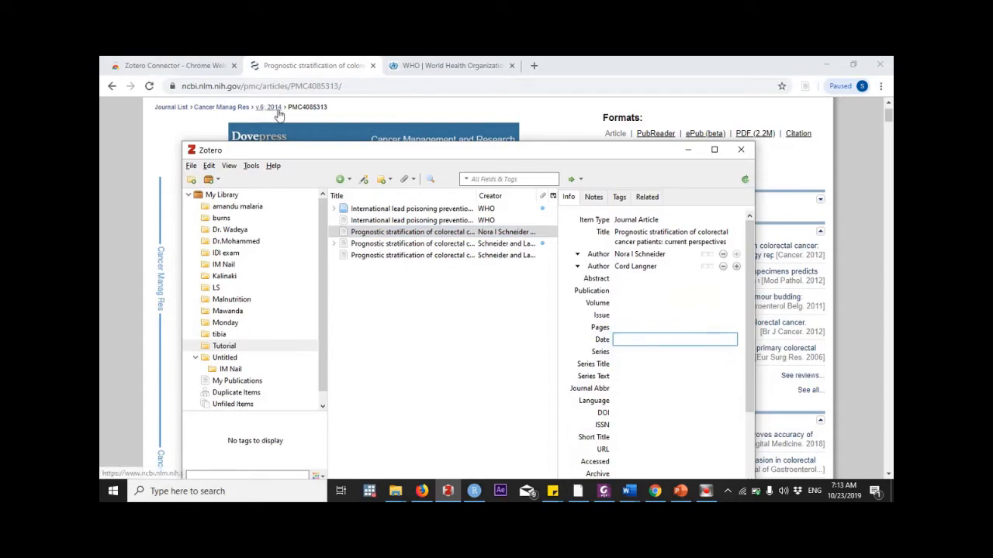
left_click_drag(394, 151, 331, 175)
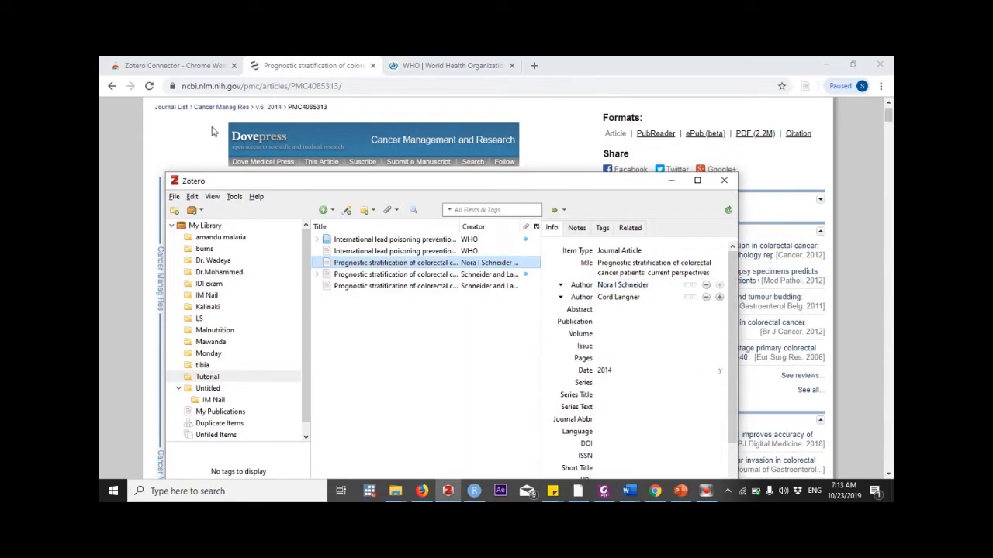
scroll(684, 406, "down", 2)
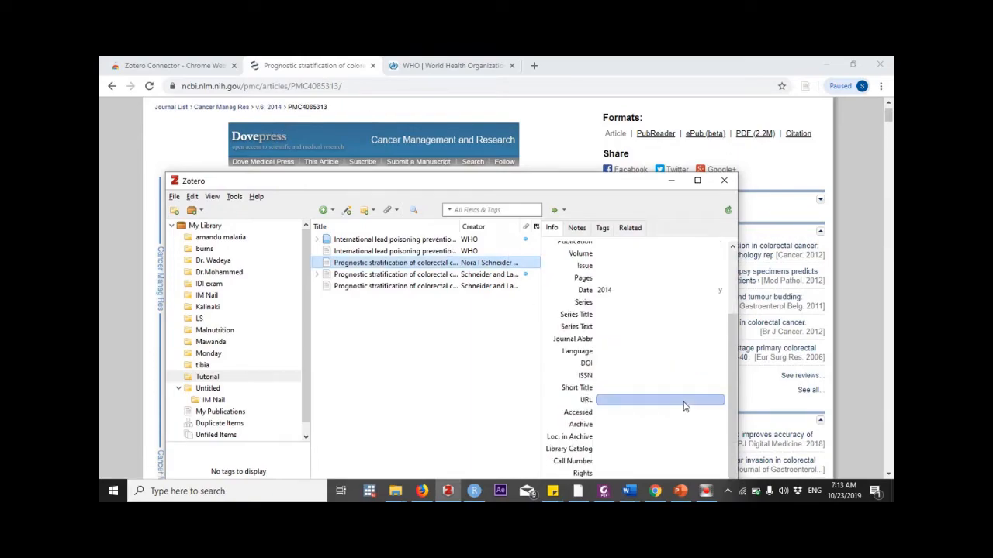
scroll(683, 392, "up", 2)
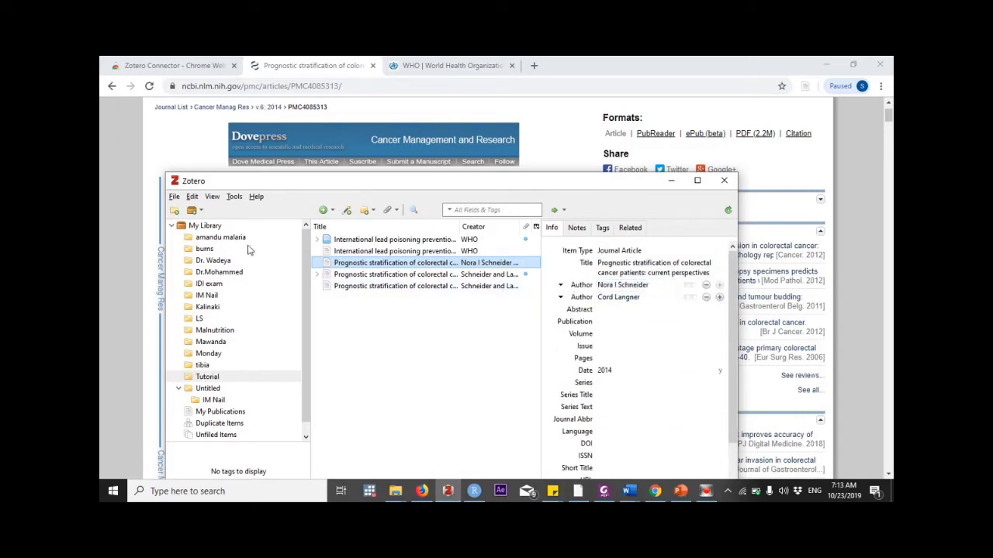
Remove the manually created colorectal cancer article and its duplicate without an attachment from the Tutorial collection.
key("Delete")
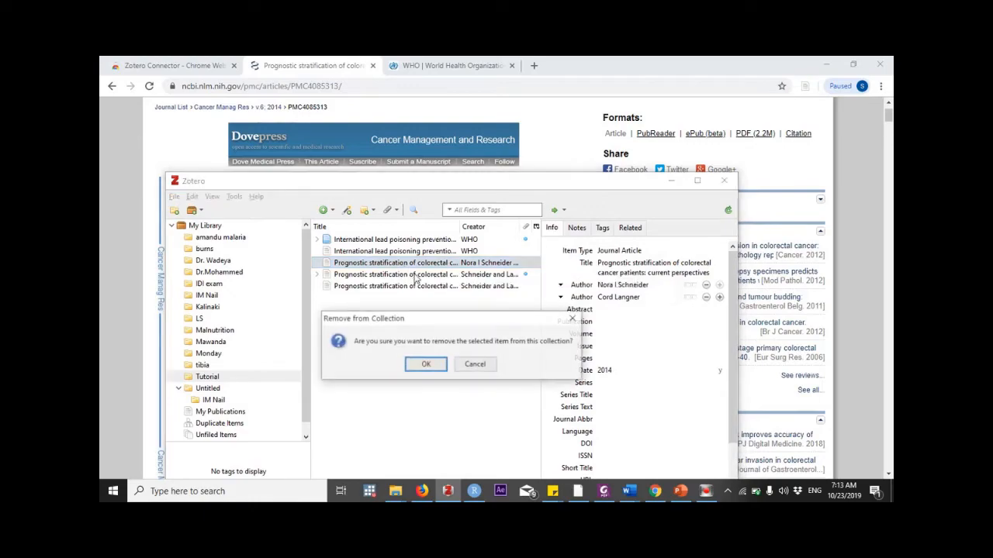
left_click(419, 365)
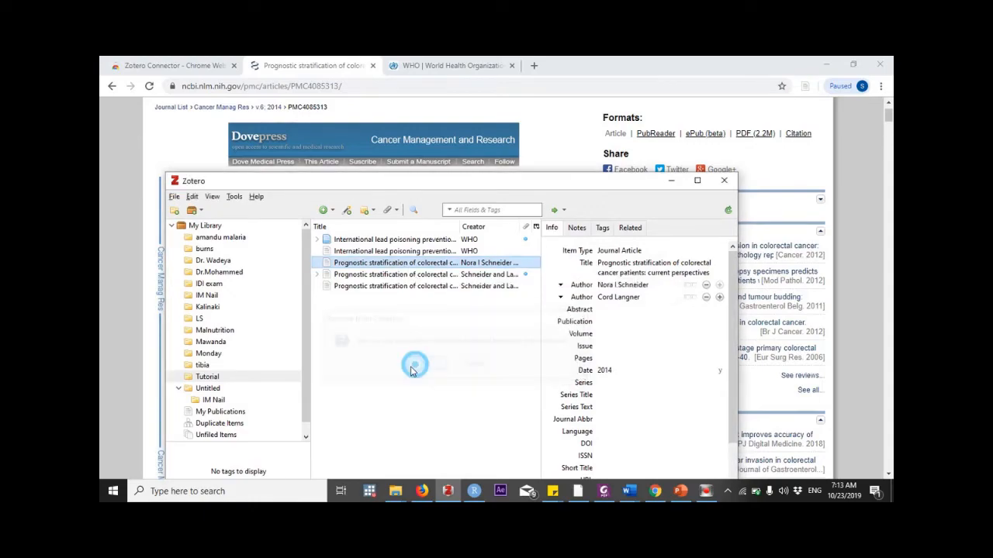
left_click(356, 275)
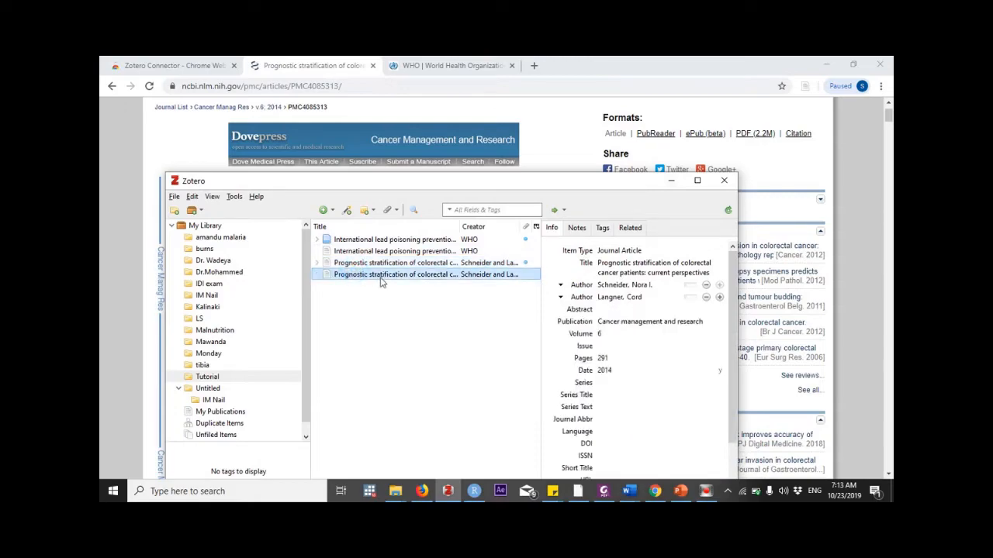
key("Delete")
left_click(432, 367)
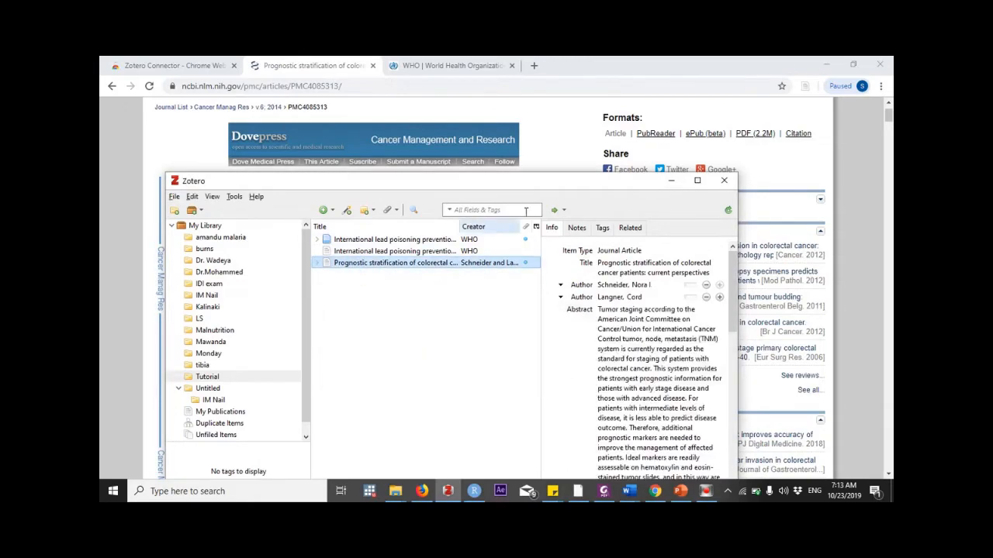
Minimize Zotero, switch to Document1 in Word, and delete the trailing space after the last sentence.
left_click(664, 183)
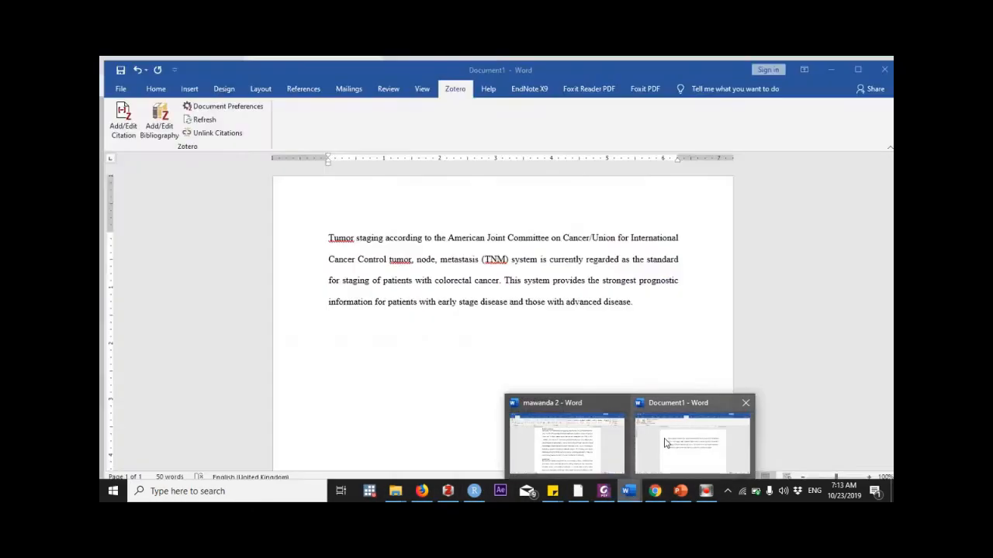
left_click(658, 437)
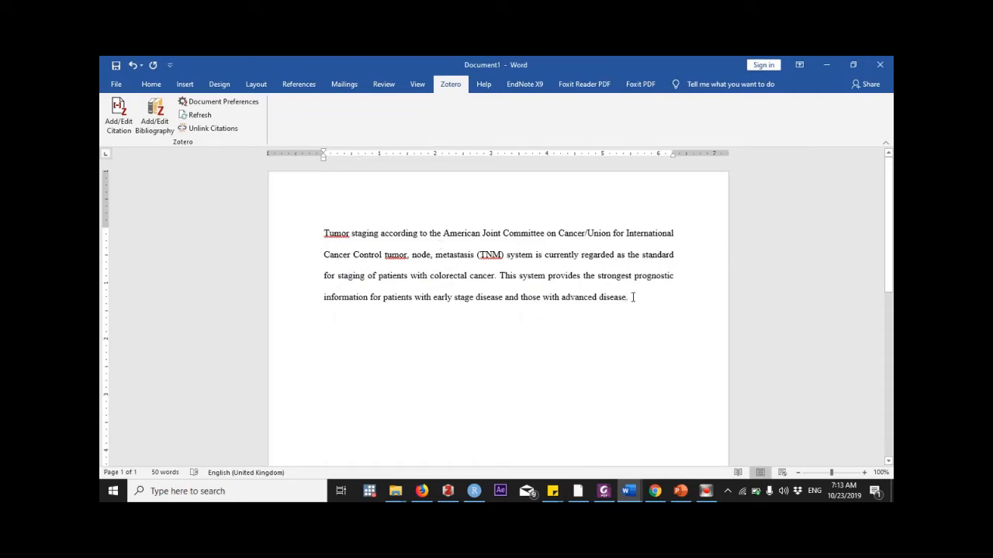
key("BackSpace")
Start a Zotero citation just before the full stop after "advanced disease" in the last sentence.
left_click(470, 275)
left_click(496, 276)
left_click(495, 275)
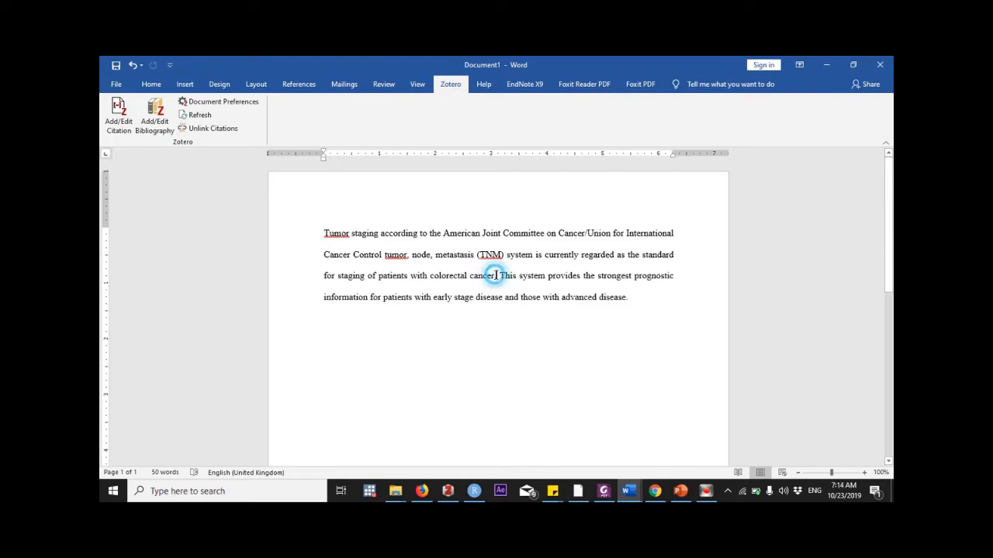
left_click(628, 299)
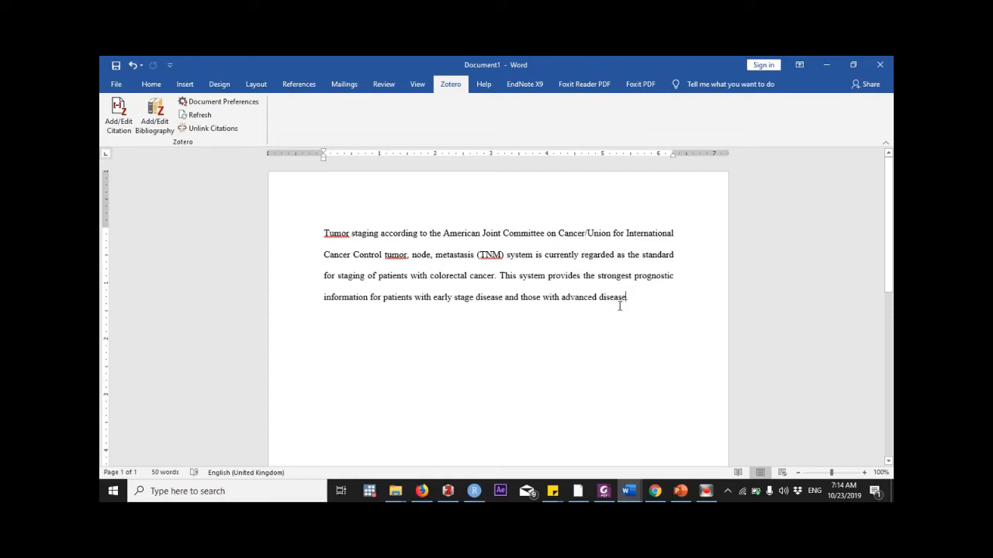
left_click(129, 120)
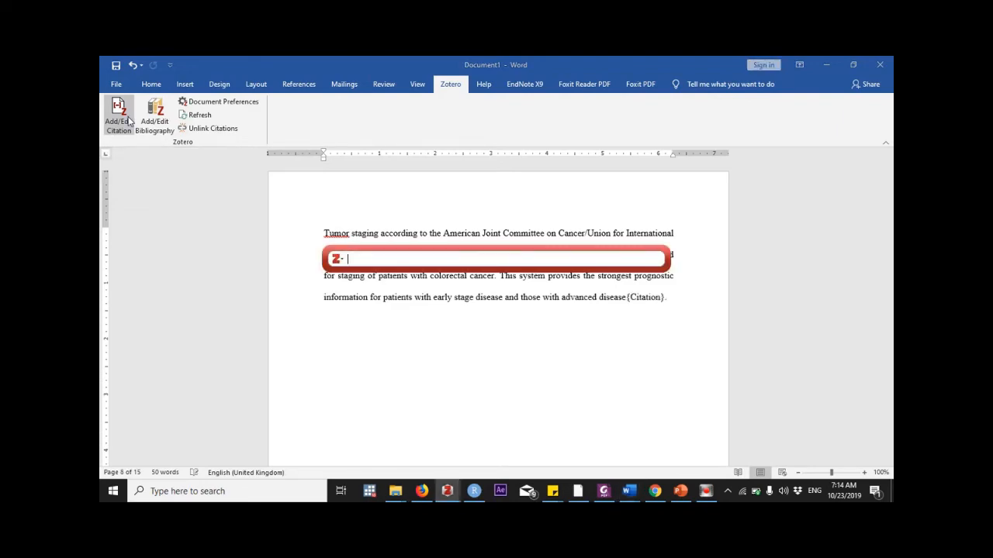
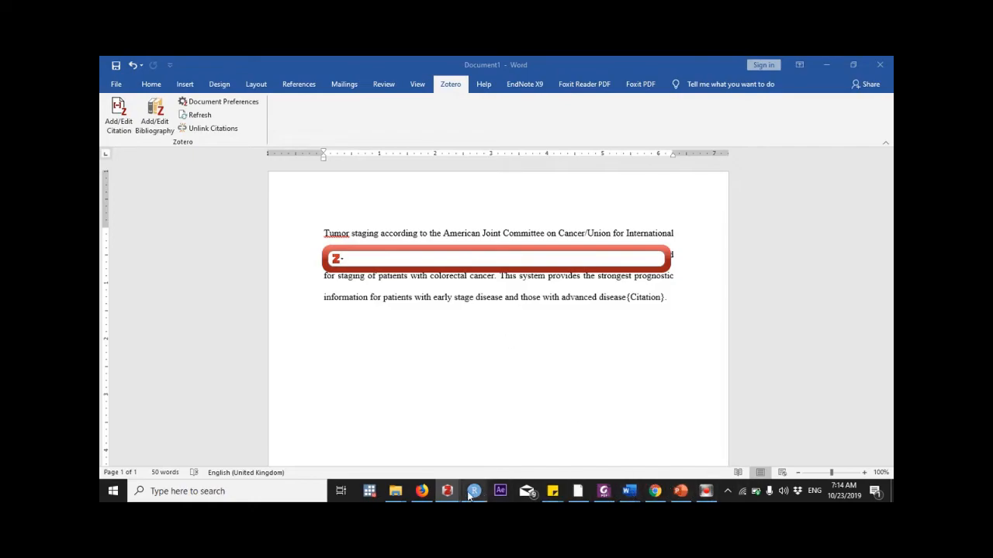
mouse_move(450, 492)
left_click(429, 475)
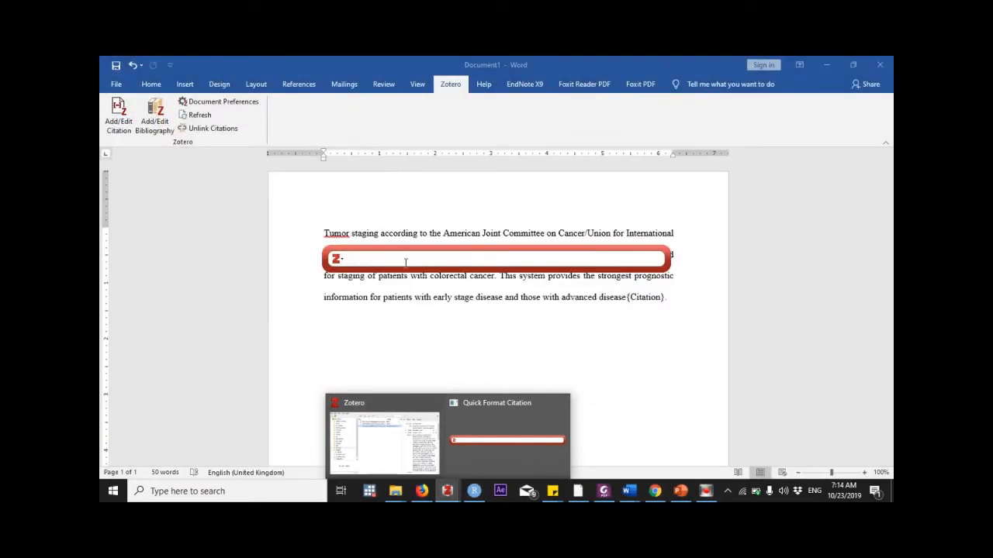
left_click(405, 263)
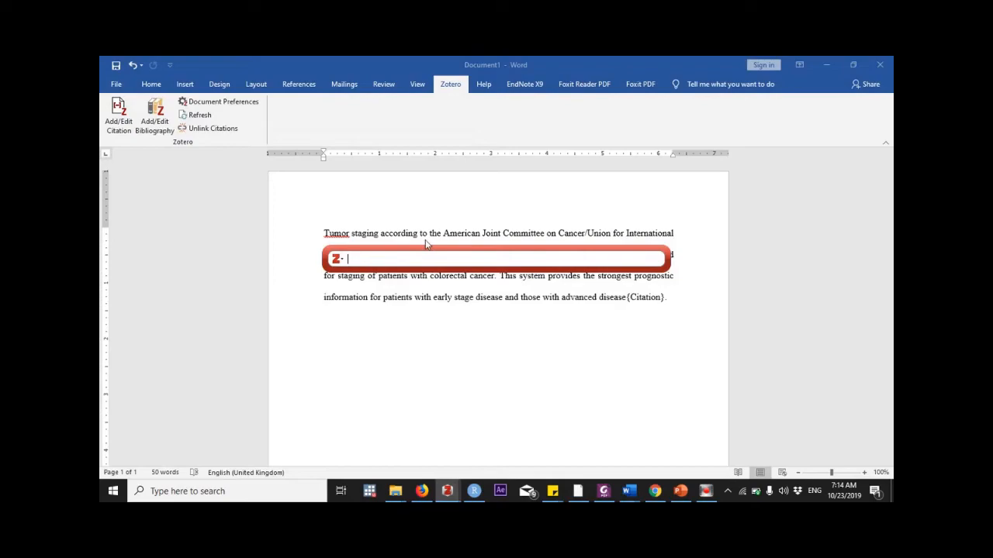
type("NOR")
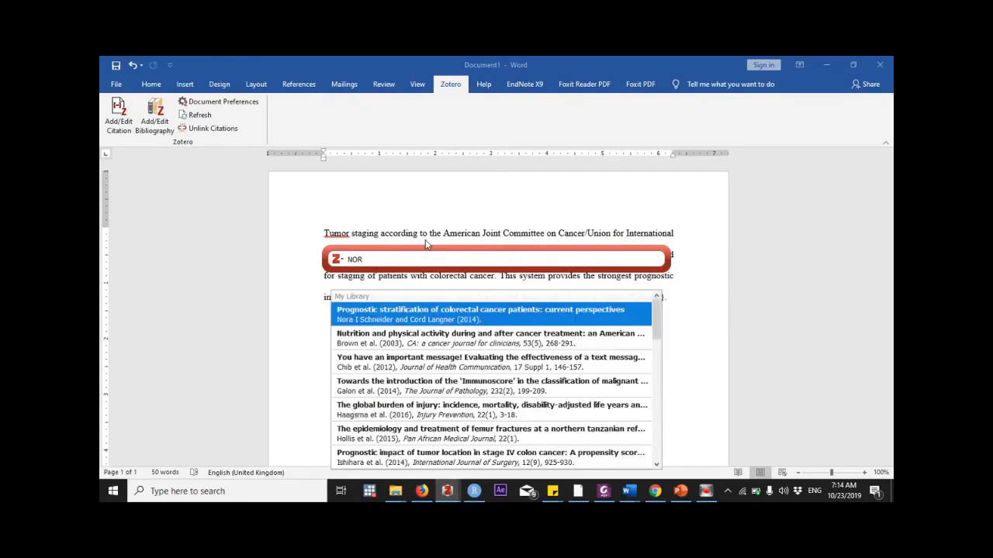
type("A")
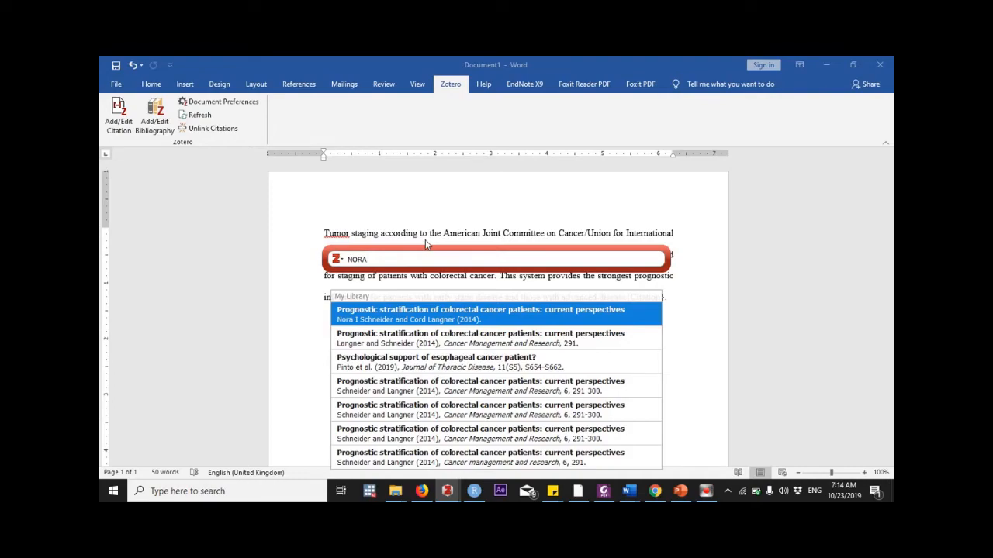
key("Down")
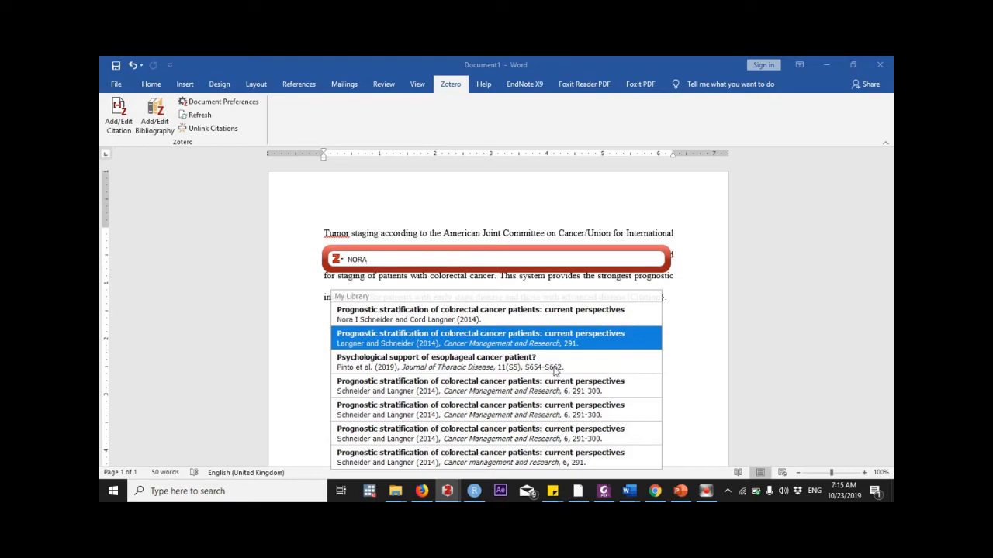
left_click(495, 363)
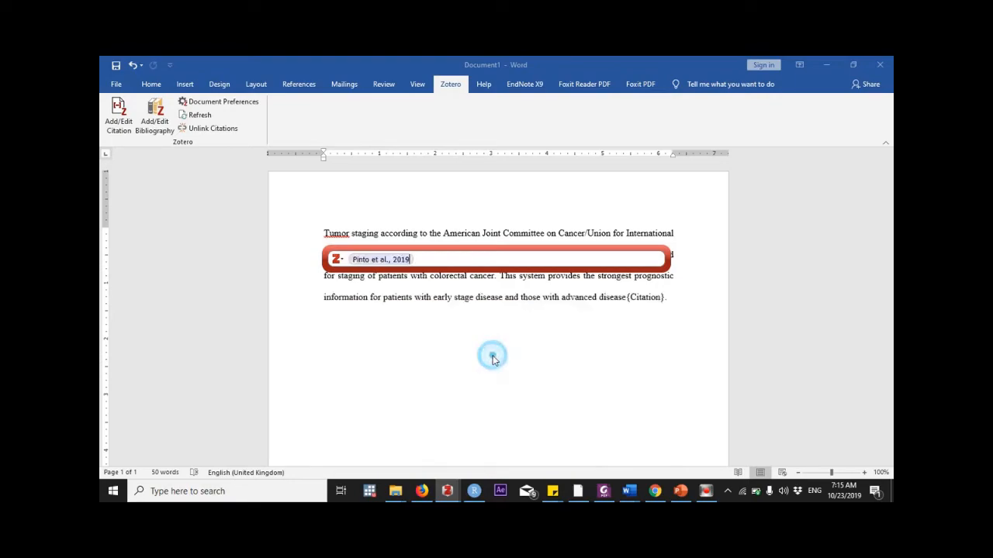
key("Return")
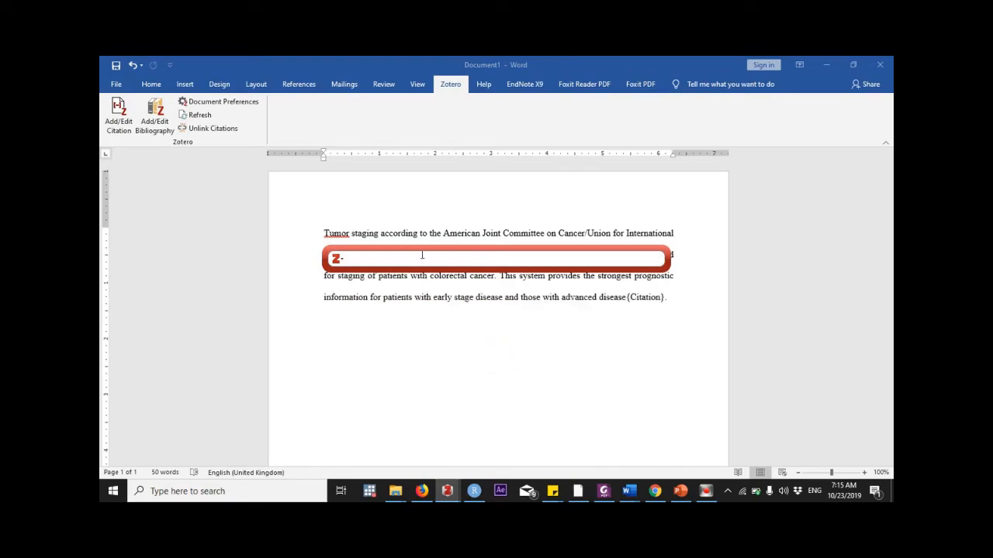
Find the colorectal cancer prognosis article by its author's first name and insert the 2014 Cancer Management and Research entry without 291-300 as the citation.
type("NOR")
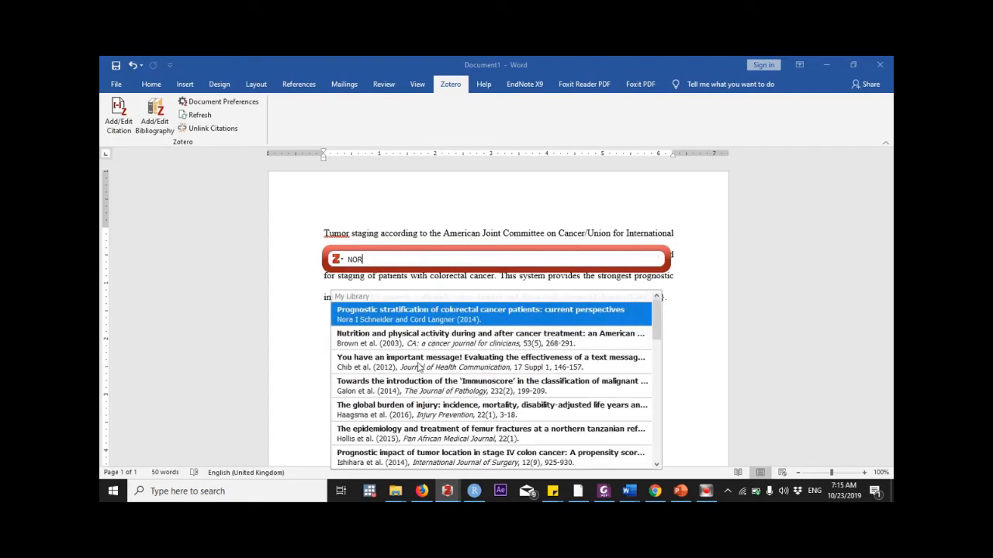
type("A")
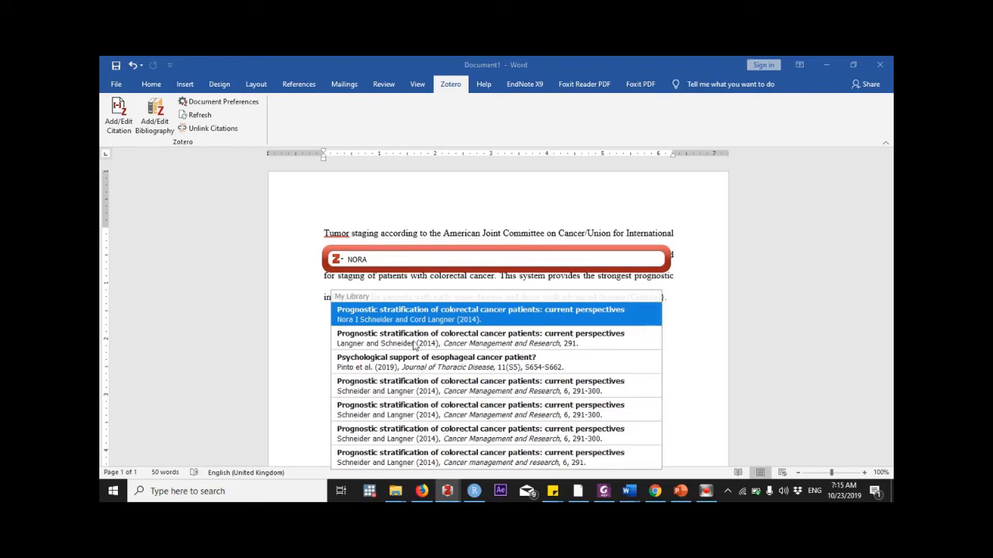
left_click(414, 345)
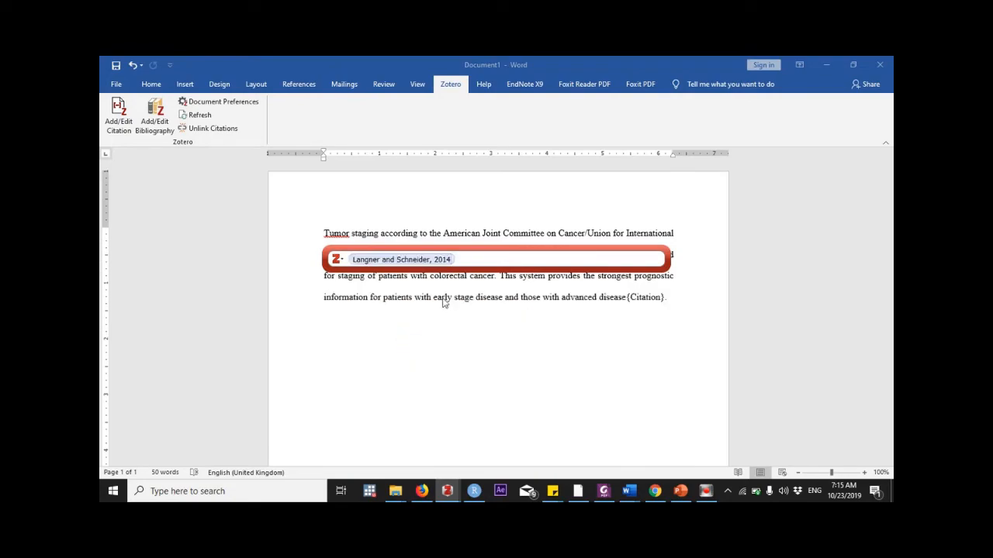
key("Return")
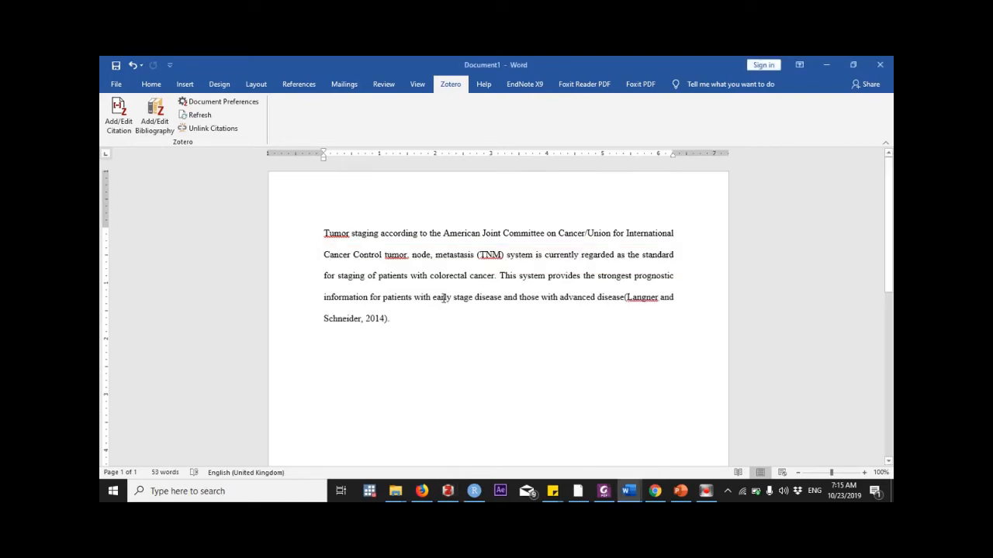
left_click(629, 297)
double_click(651, 313)
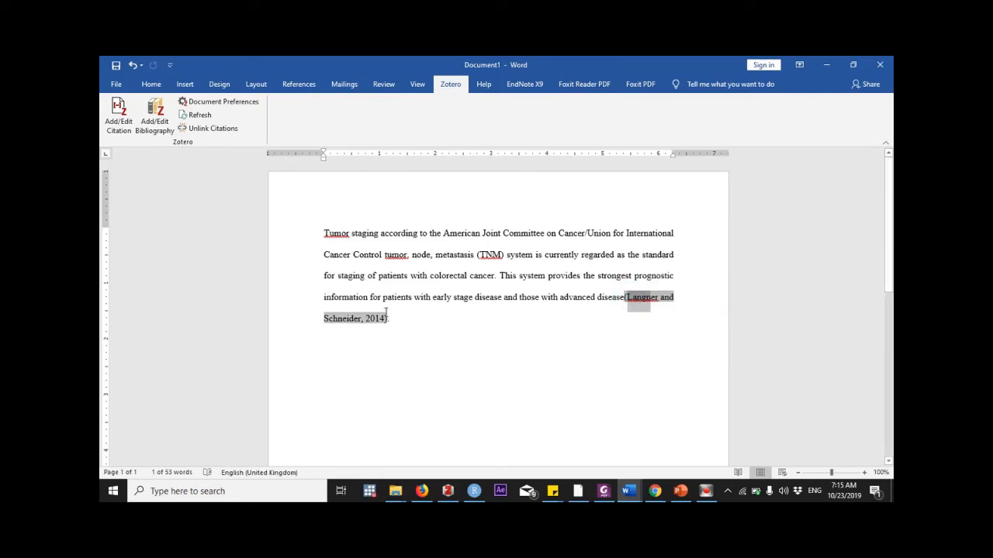
Change the document's citation style to Vancouver.
left_click(224, 106)
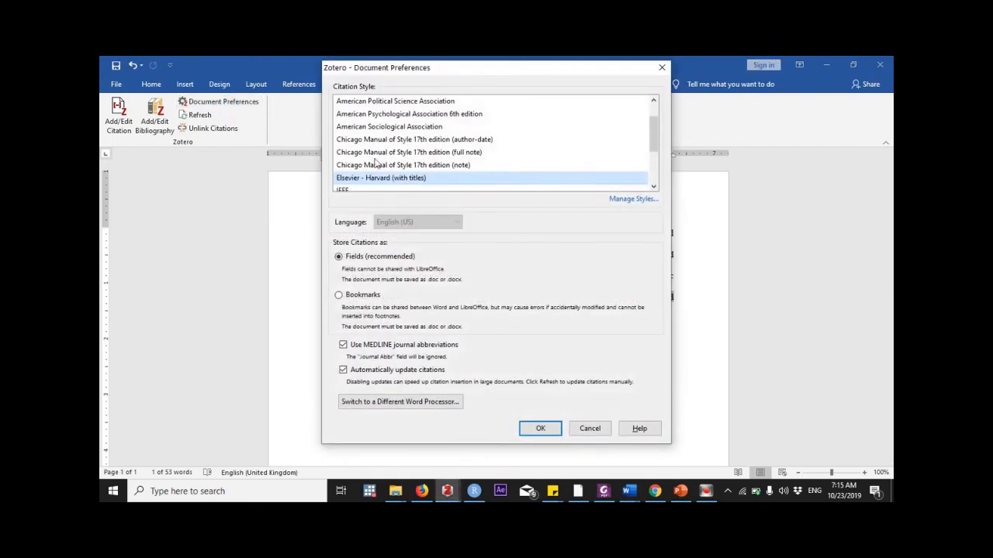
scroll(404, 163, "down", 2)
left_click(351, 180)
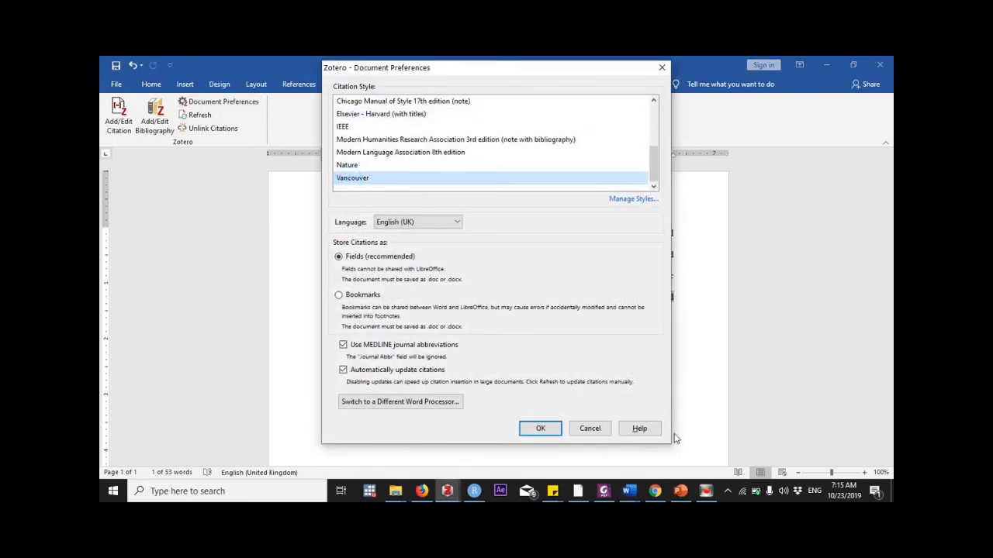
left_click(541, 430)
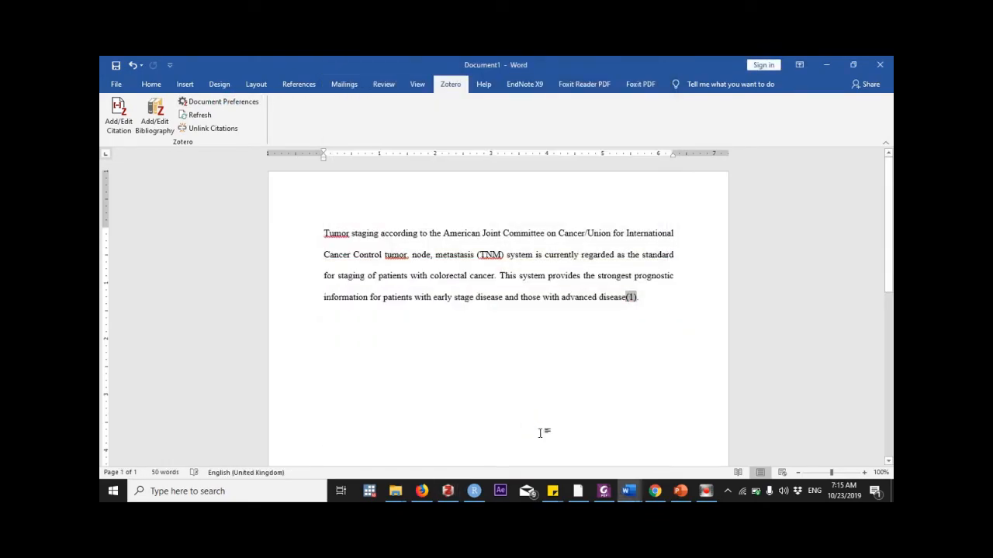
Change the document's citation style to American Psychological Association 6th edition.
left_click(200, 105)
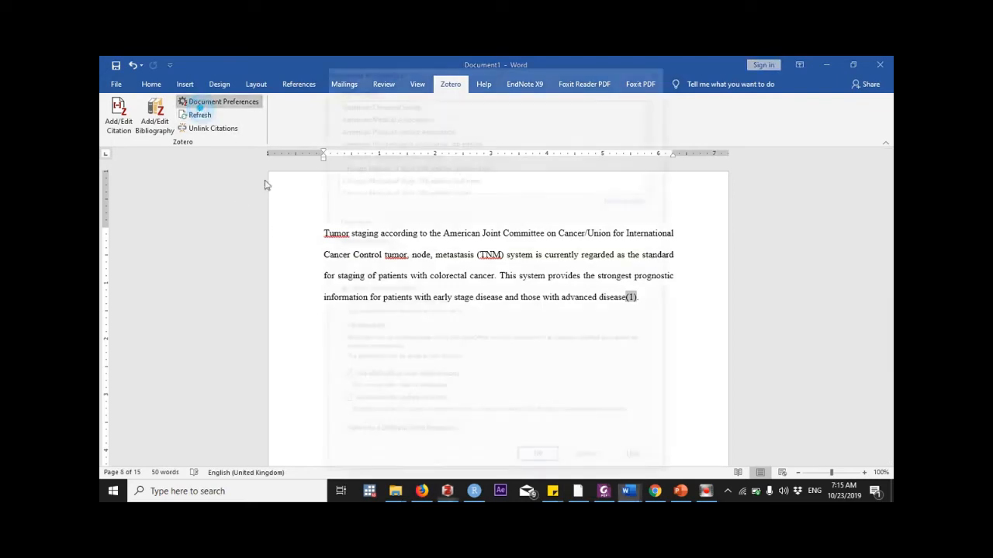
scroll(400, 155, "up", 5)
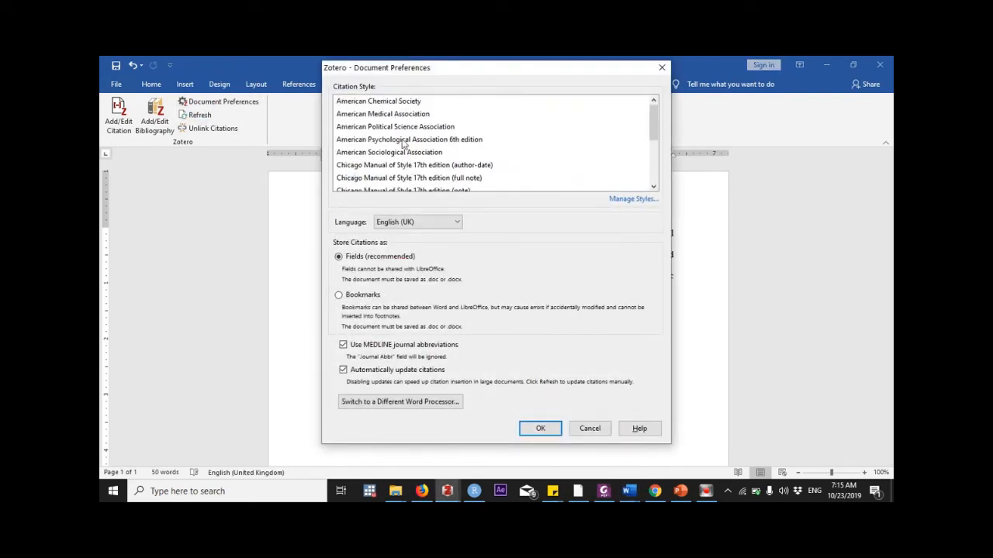
left_click(403, 140)
left_click(543, 401)
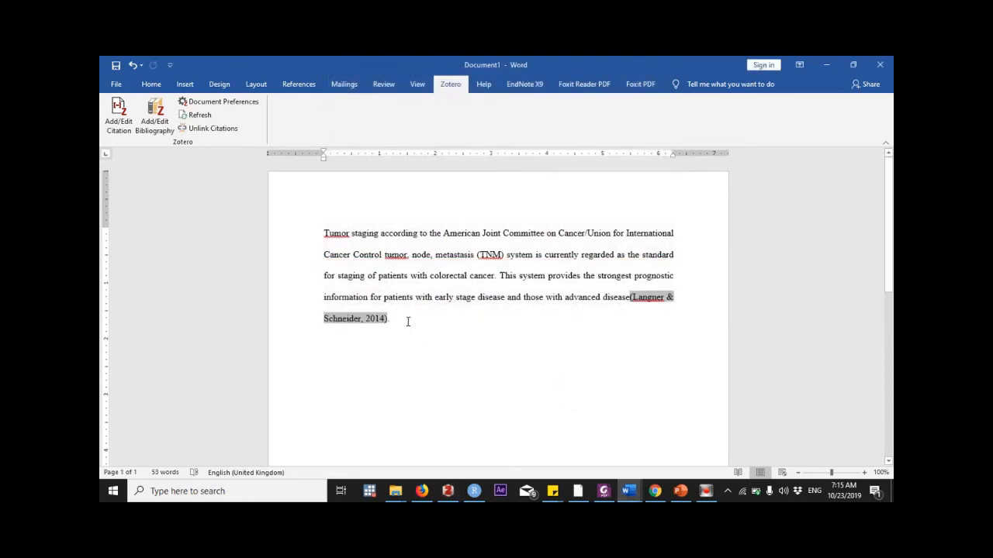
Add a "References" heading a few blank lines below the paragraph.
left_click(406, 314)
left_click(466, 356)
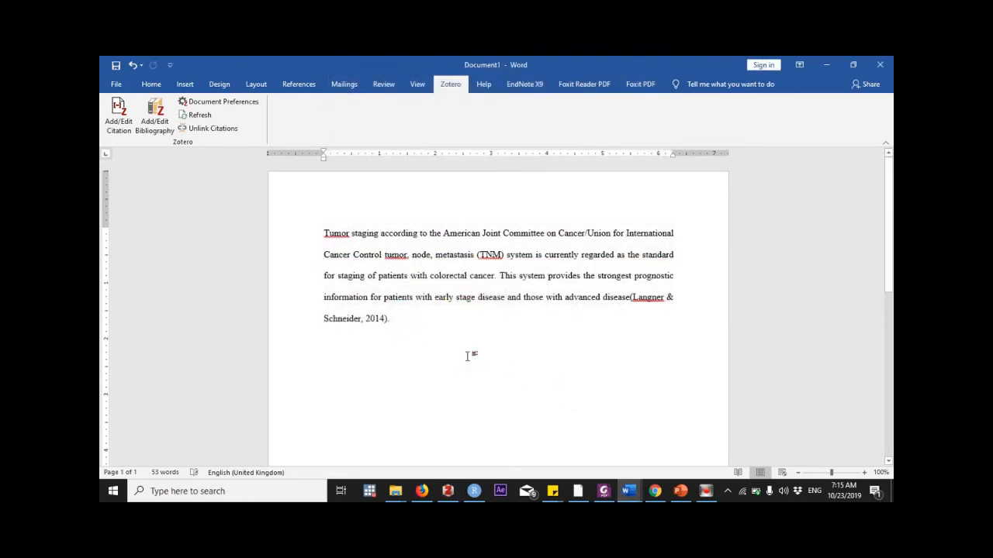
key("Return")
key("Return")
key("Return")
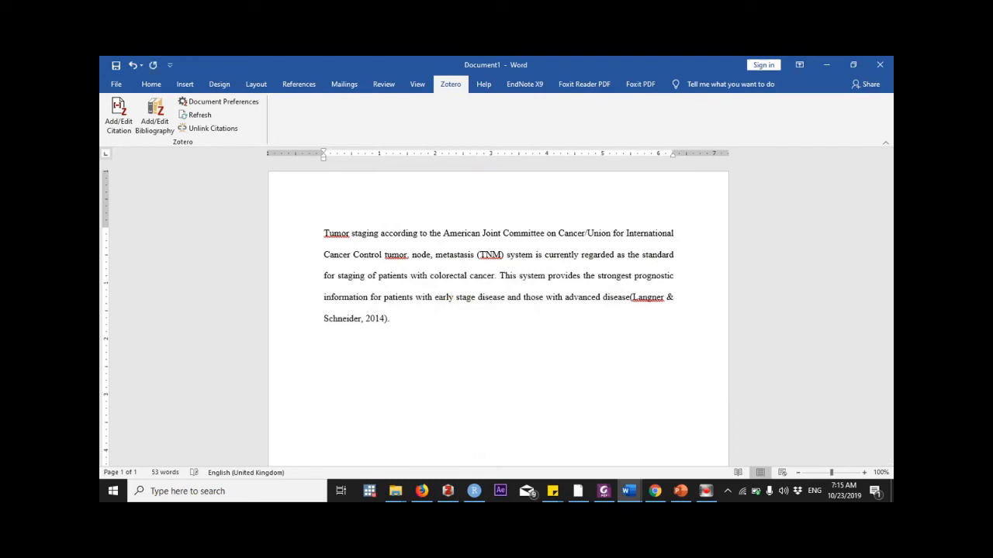
type("References")
left_click_drag(323, 404, 373, 405)
left_click(330, 428)
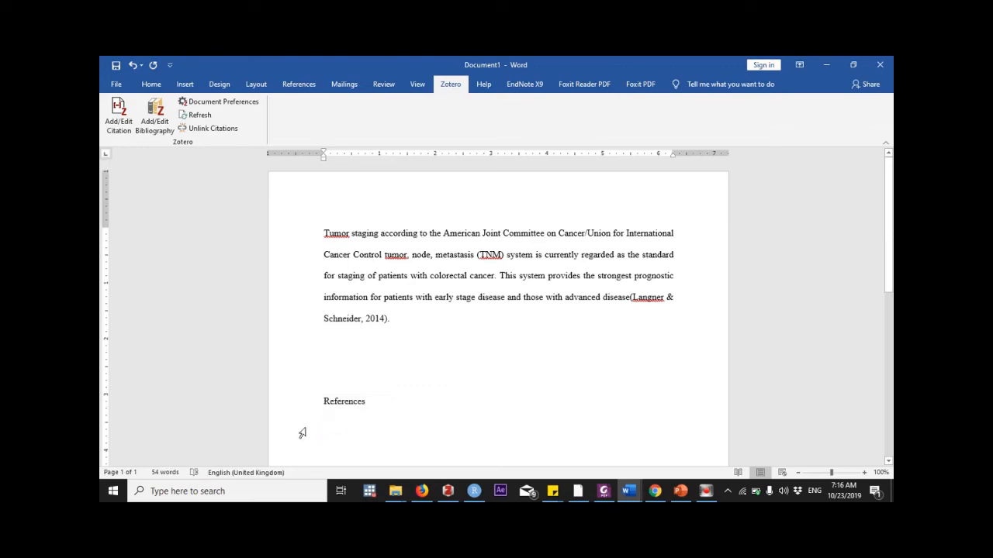
Insert the Zotero bibliography on the empty line below the References heading.
left_click(322, 431)
left_click(326, 425)
left_click(323, 428)
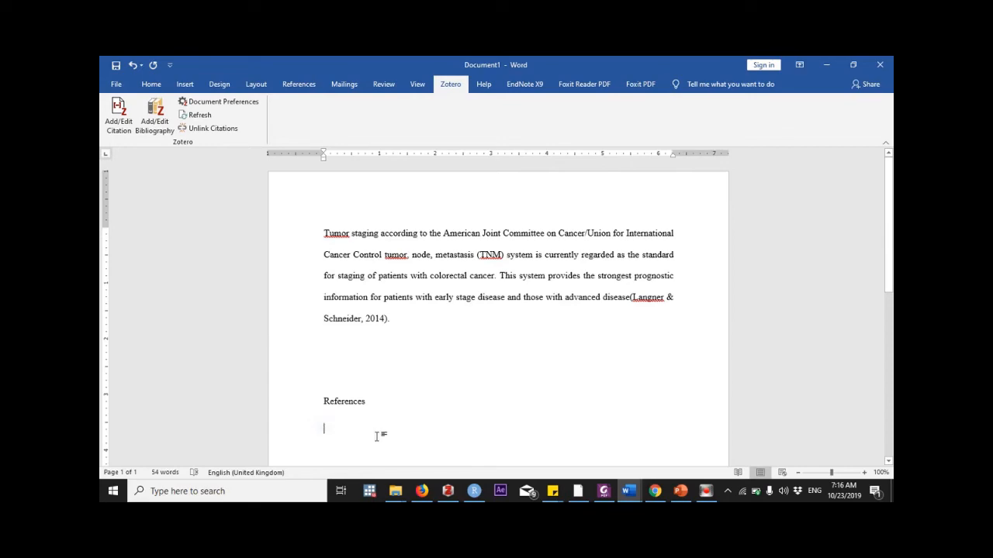
left_click(158, 121)
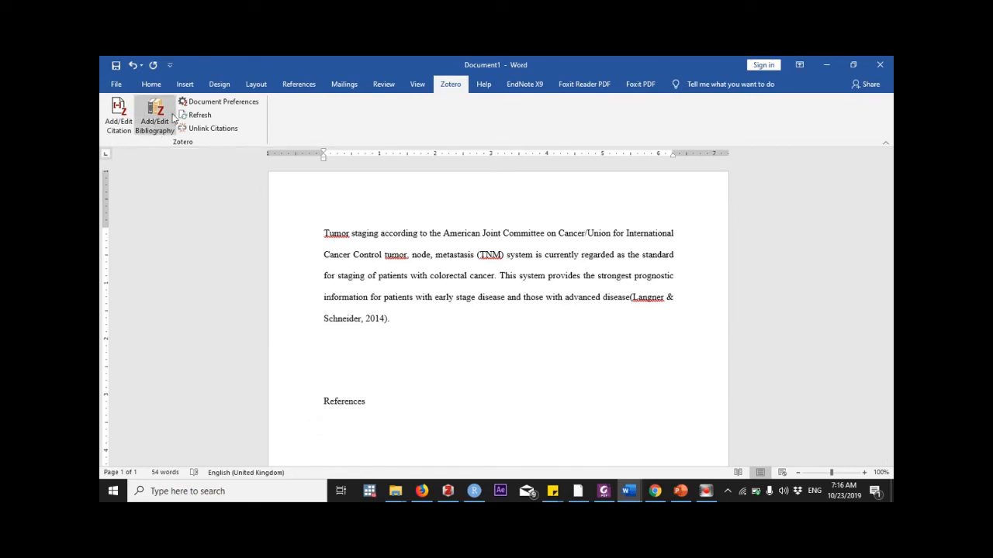
left_click(158, 121)
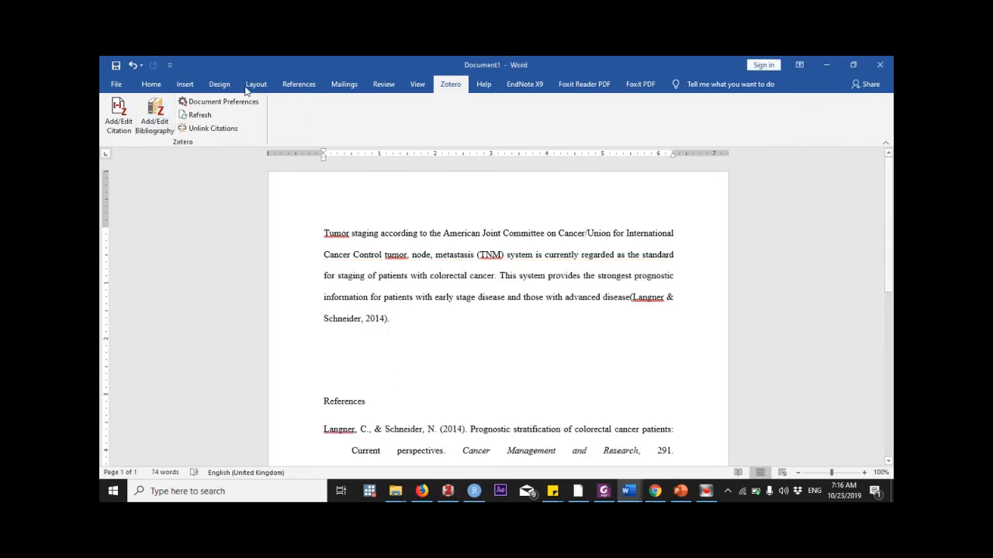
Switch the citation and bibliography to the Vancouver style.
left_click(209, 102)
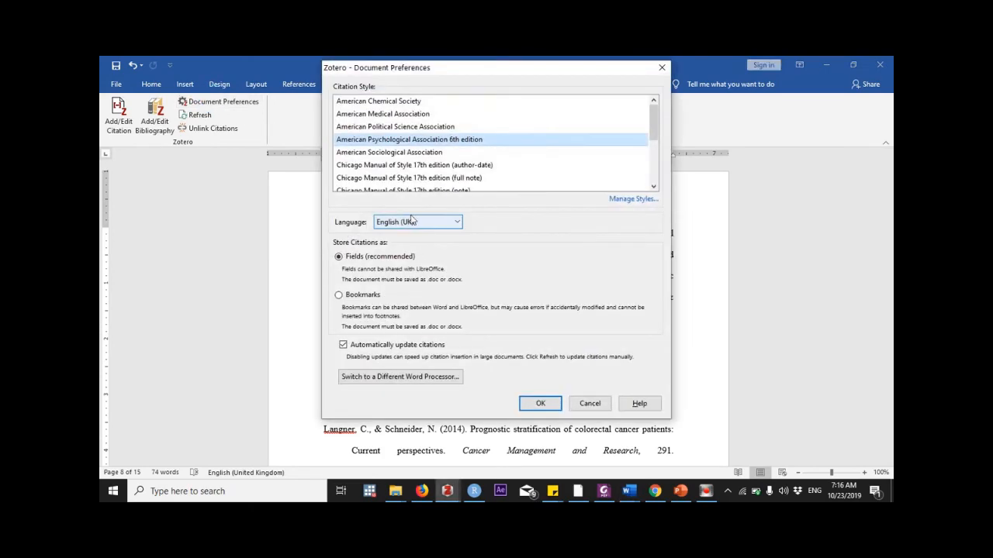
scroll(410, 180, "down", 3)
left_click(362, 178)
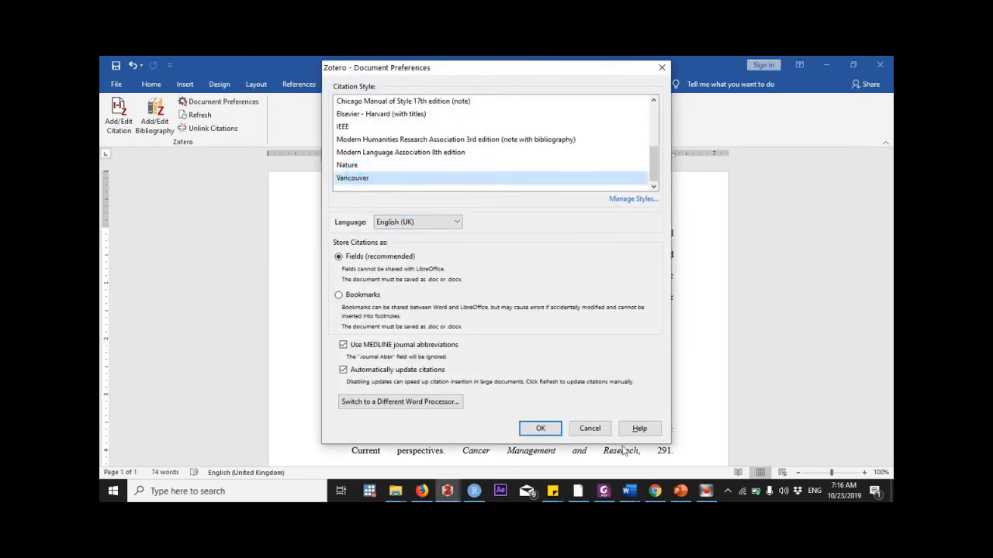
left_click(547, 429)
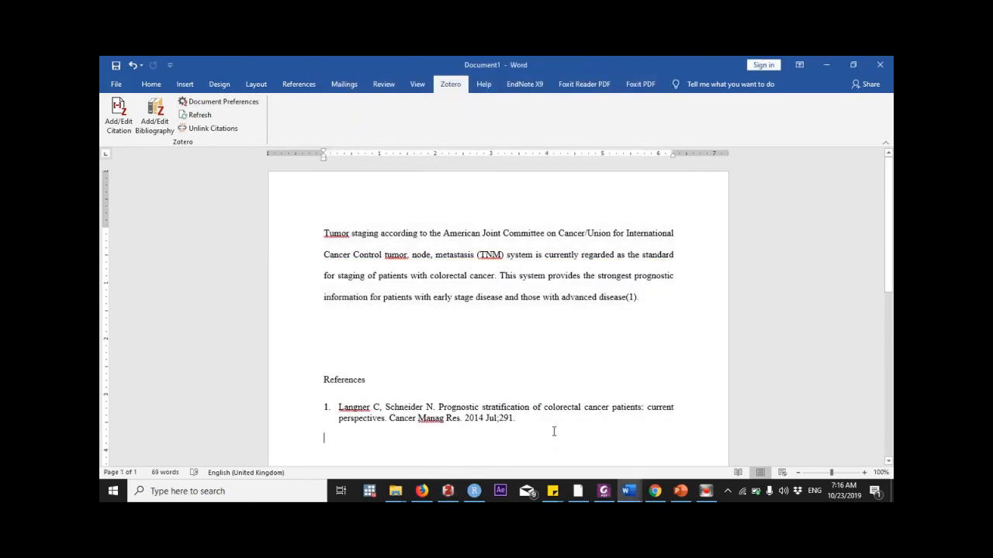
Set the document's citation style to Elsevier - Harvard (with titles).
left_click(194, 101)
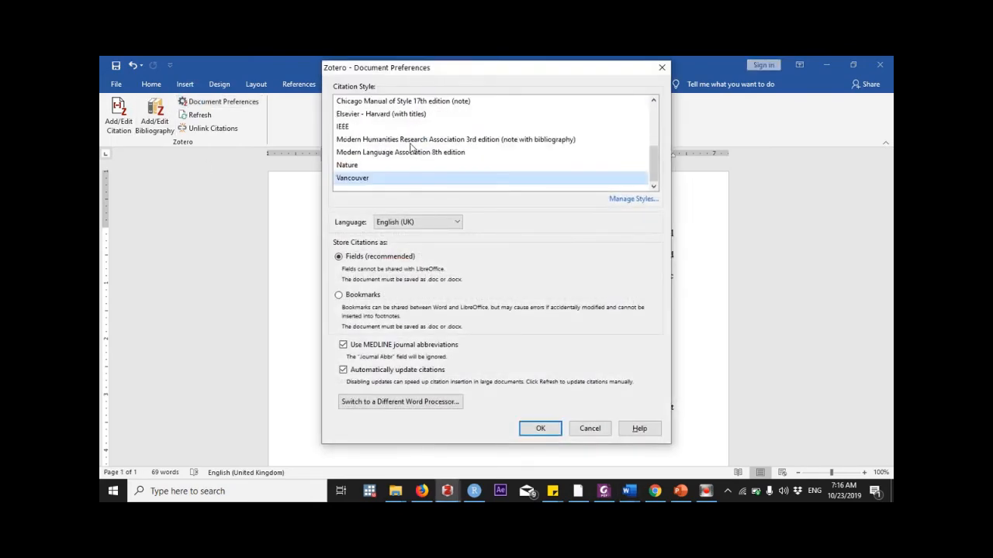
left_click(380, 115)
left_click(540, 428)
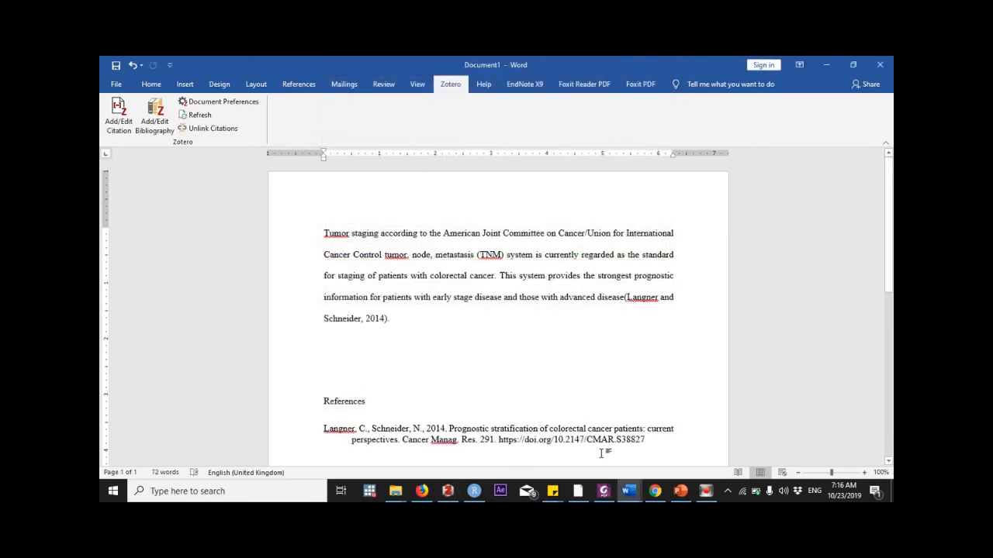
Add the text "Who said………" after the paragraph's last sentence and start a new Zotero citation there.
left_click(399, 318)
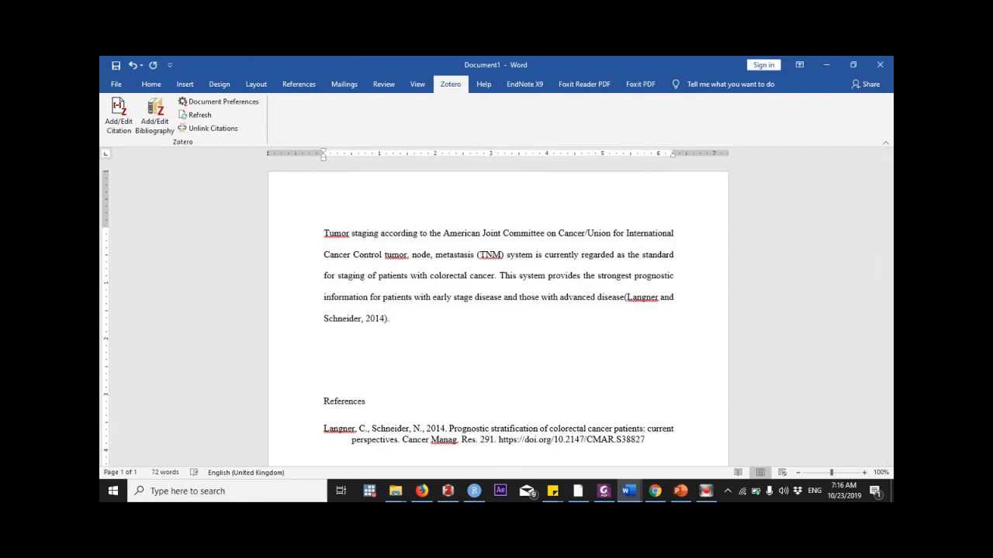
type("who said........")
left_click(128, 122)
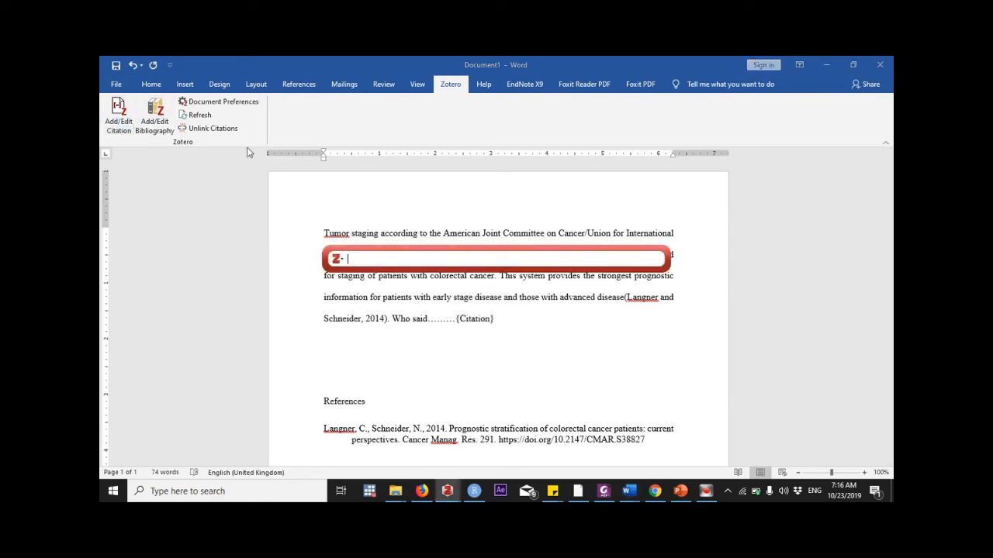
Search the Zotero library for "WHO" in the new citation and look through the matching sources.
type("WHO")
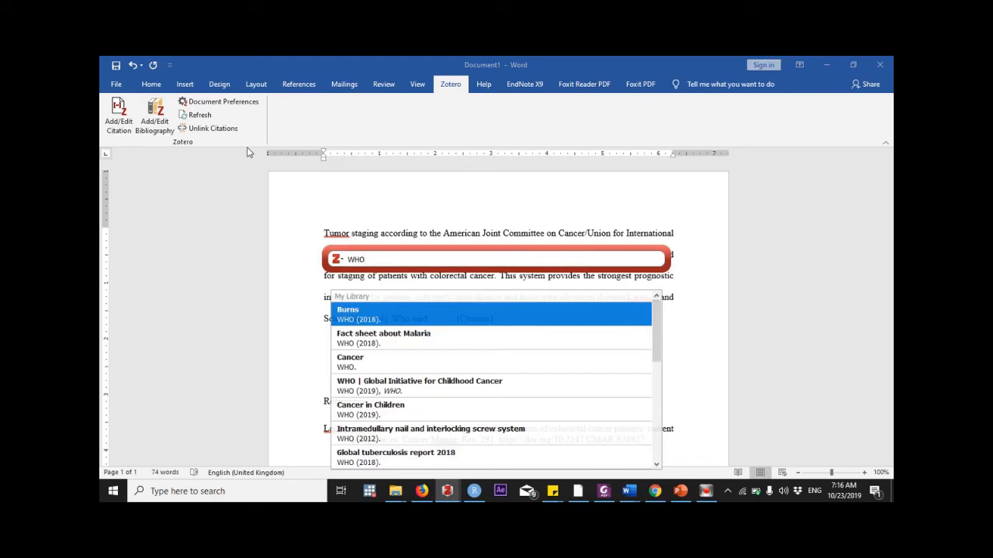
key("Down")
key("Down")
key("Down")
key("Down")
key("Down")
key("Down")
key("Down")
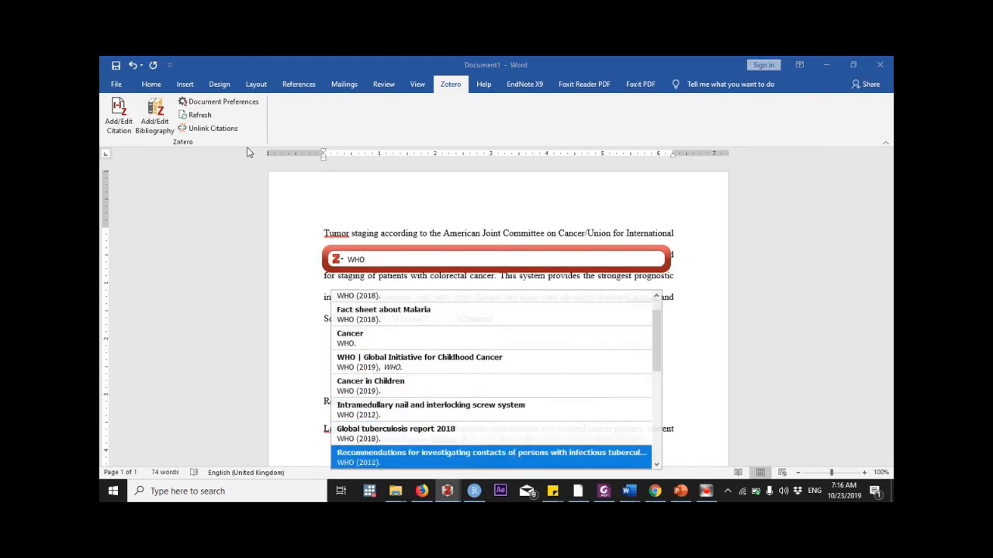
key("Down")
key("Down")
key("Down")
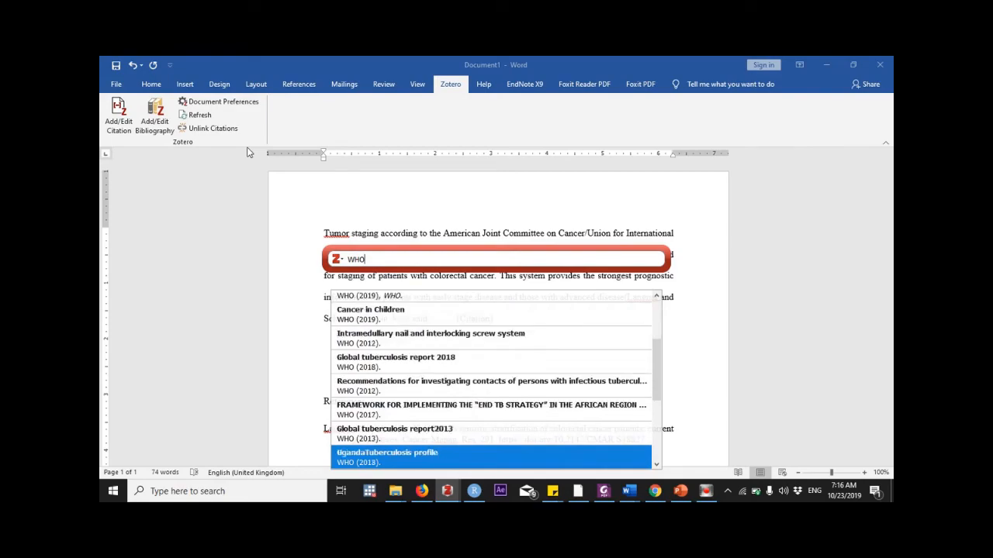
key("Down")
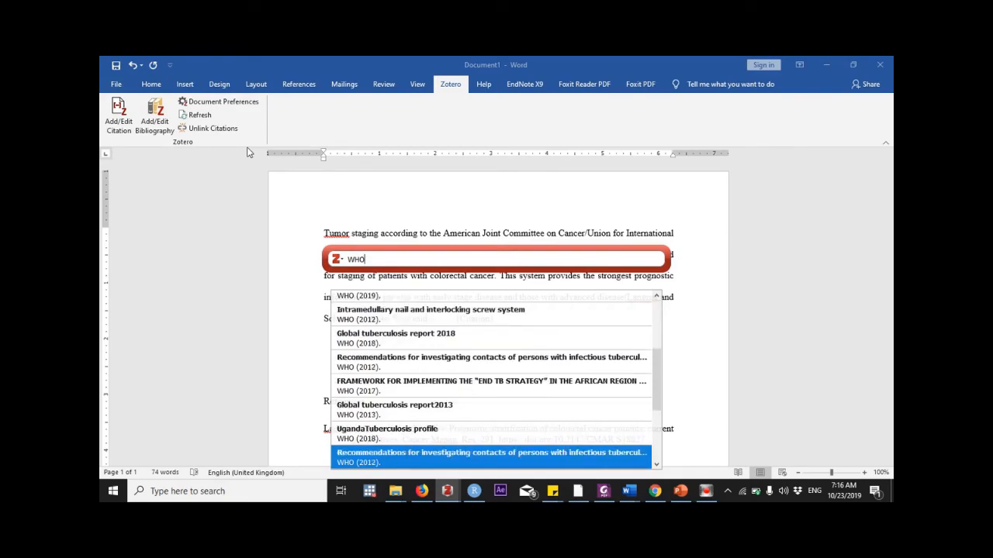
key("Down")
key("Down")
key("Down")
key("Down")
key("Down")
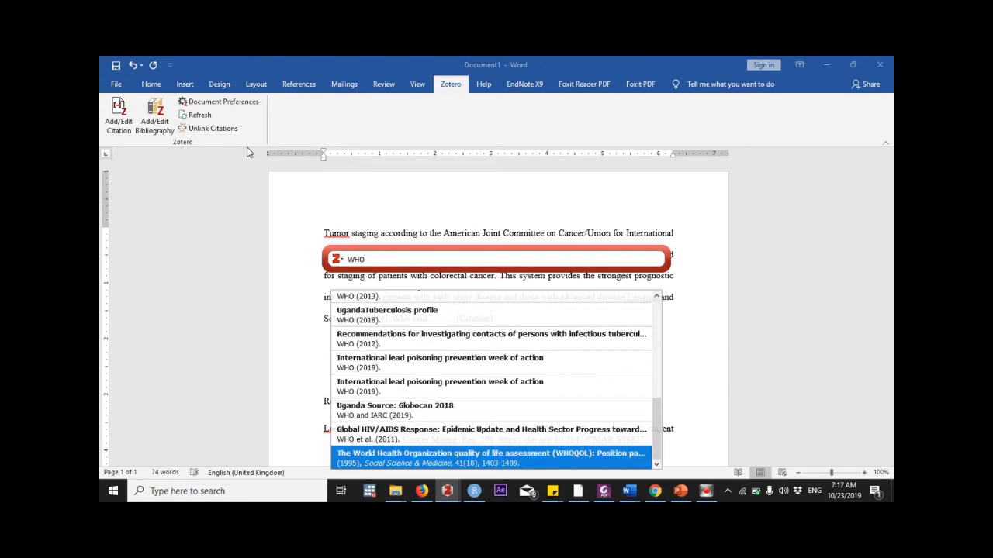
key("Up")
key("Up")
key("Up")
key("Up")
key("Up")
key("Up")
key("Up")
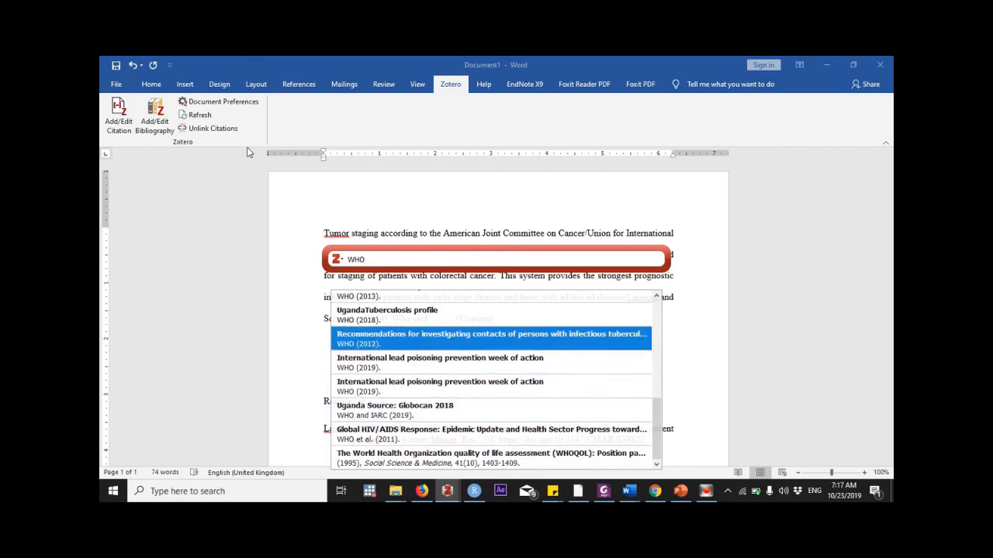
key("Up")
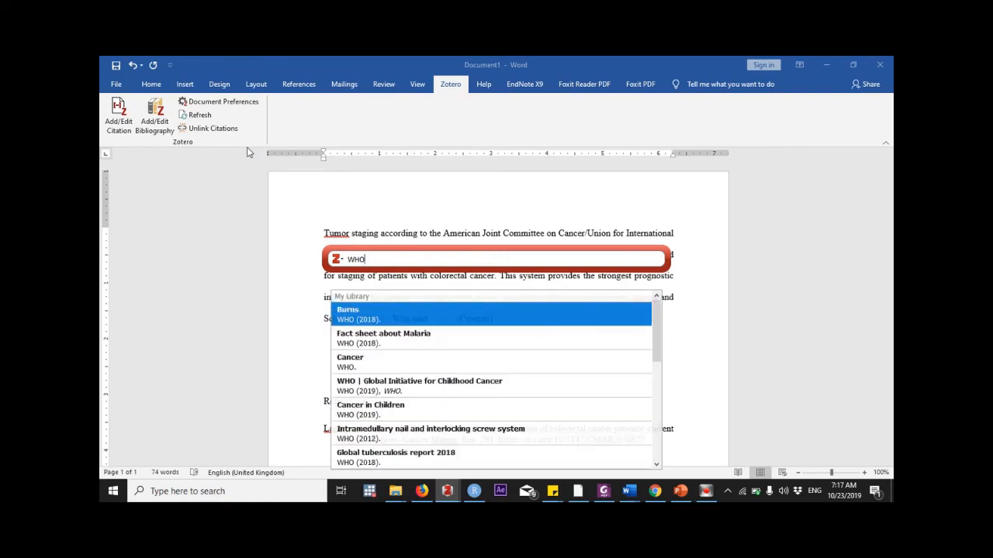
Insert the WHO 2019 source "Cancer in Children" as the citation after "Who said………" and check it against the bibliography.
key("Down")
key("Down")
key("Down")
key("Down")
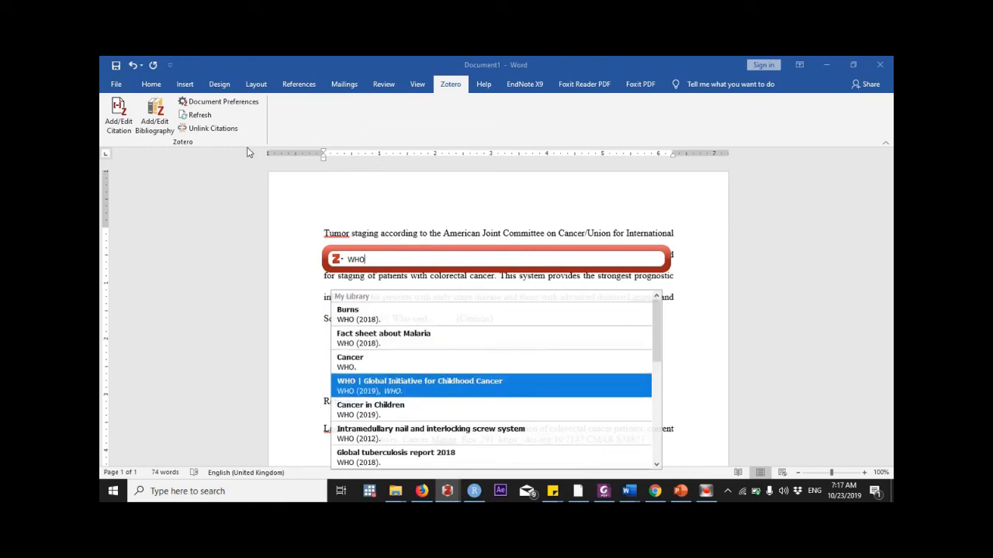
key("Return")
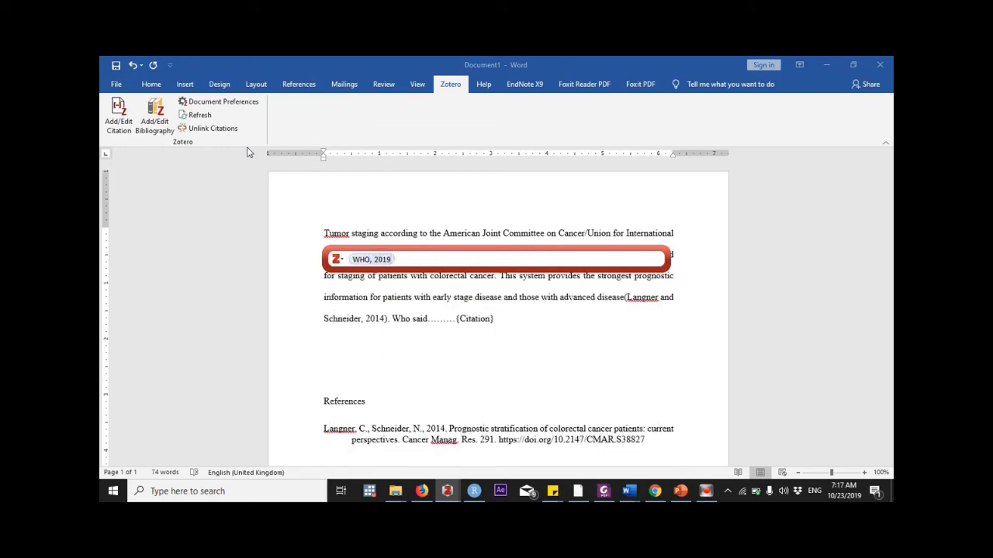
key("Return")
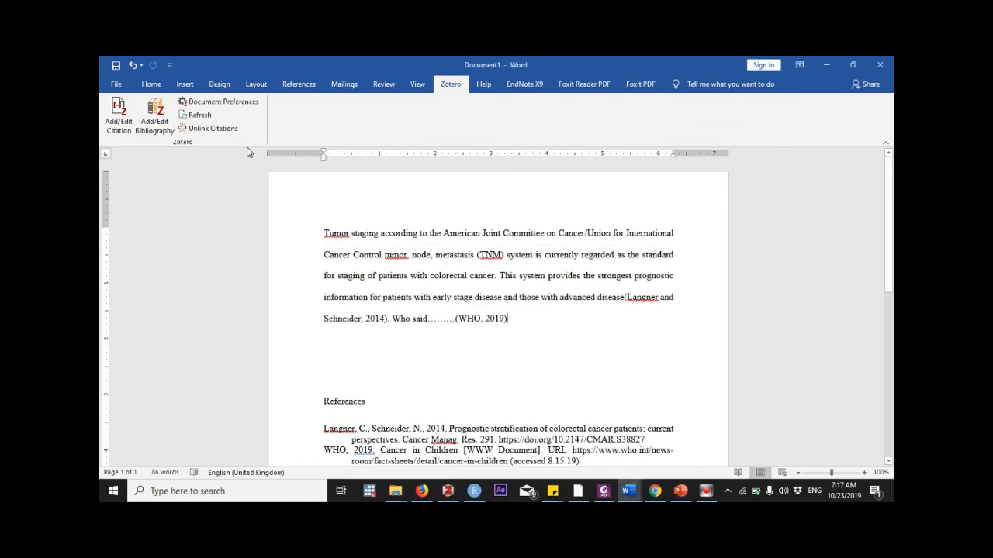
left_click(475, 320)
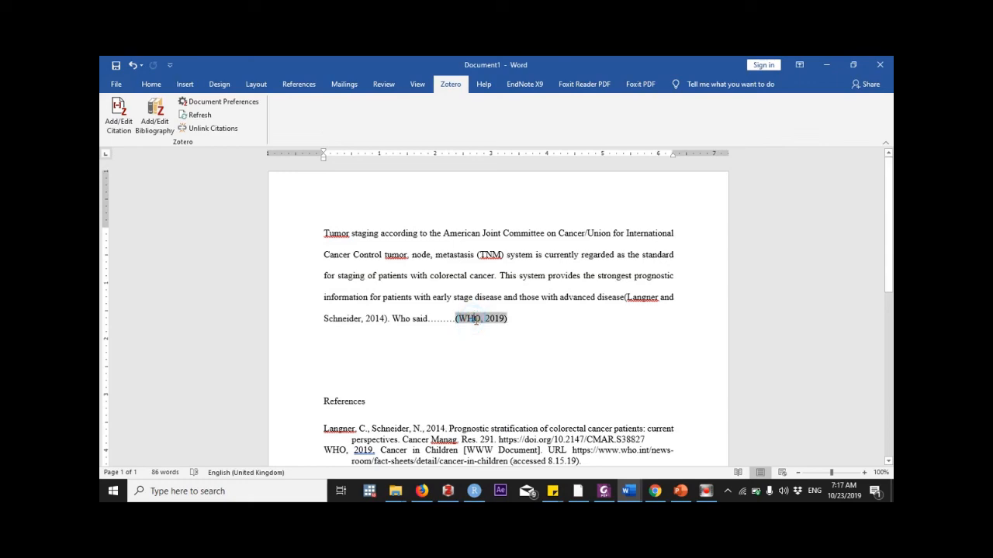
left_click(384, 456)
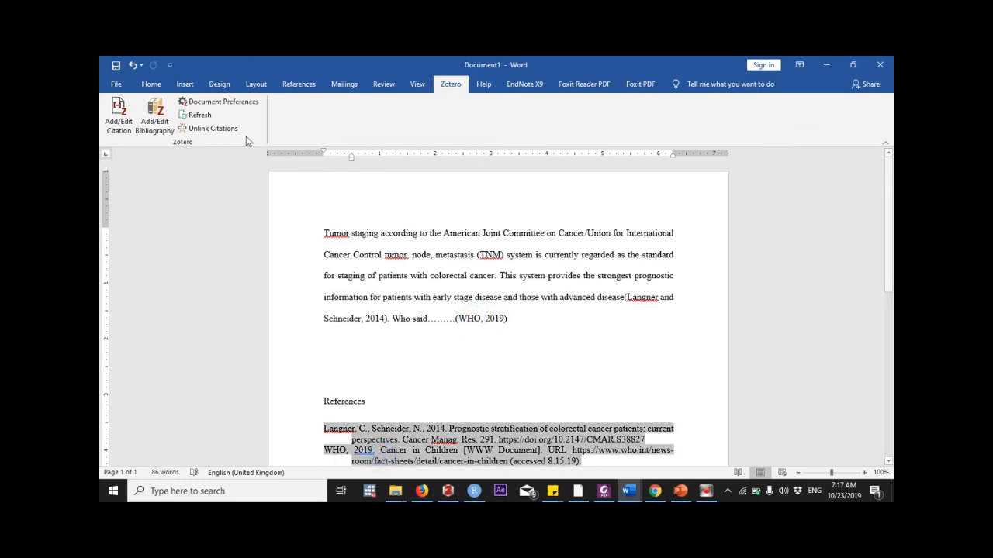
Switch the document's citation style to Vancouver and check both the in-text citations and the reference list.
left_click(225, 101)
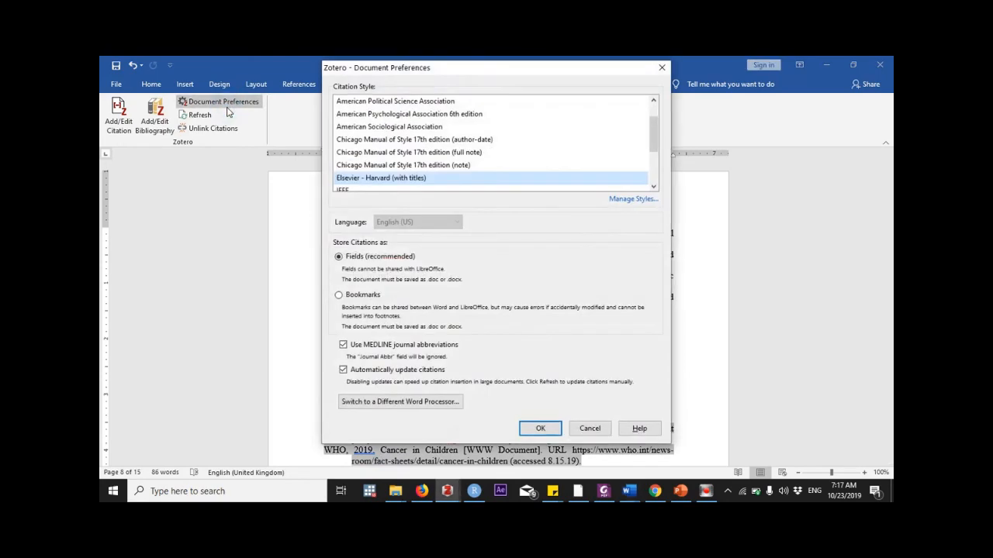
scroll(495, 176, "down", 2)
left_click(343, 179)
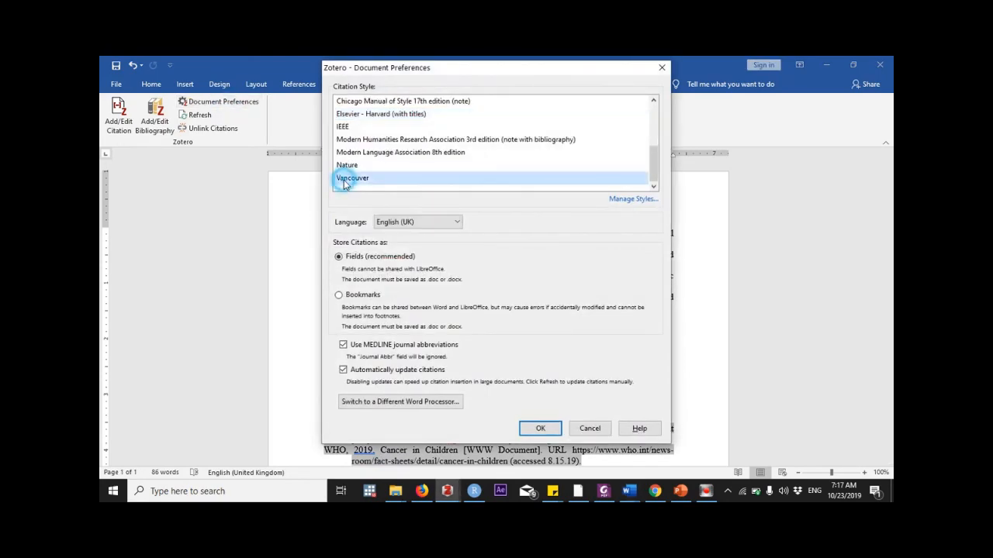
left_click(541, 429)
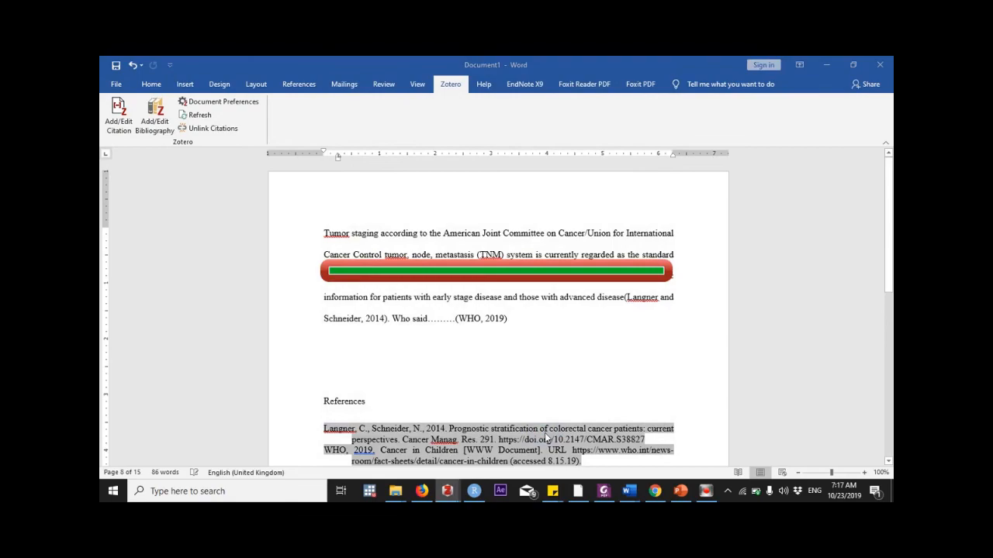
scroll(492, 384, "down", 3)
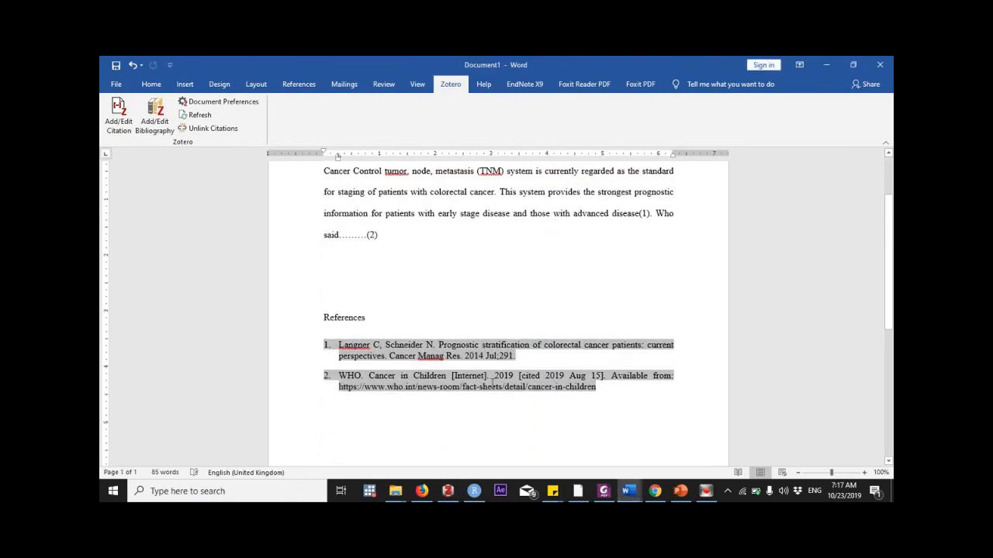
scroll(465, 365, "up", 3)
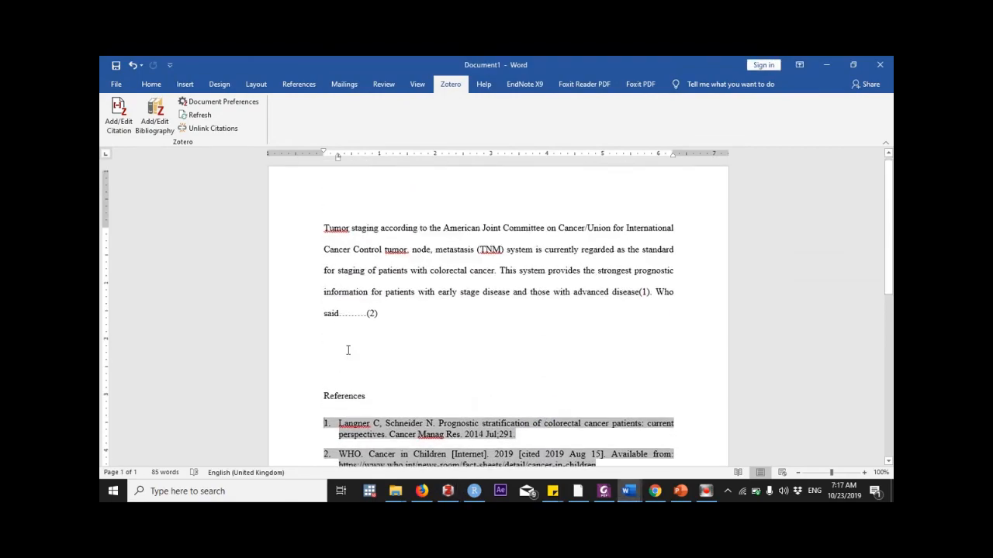
scroll(384, 279, "down", 1)
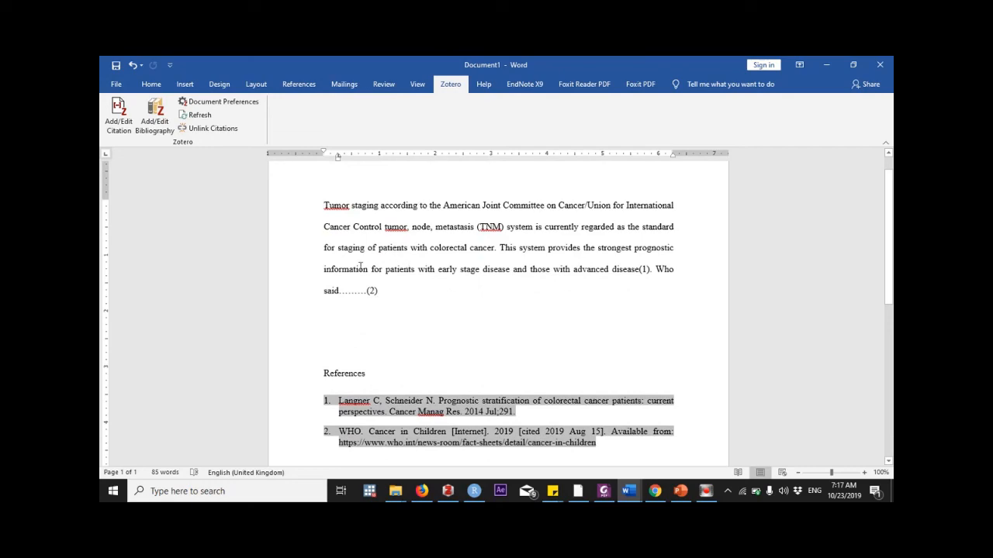
left_click(402, 335)
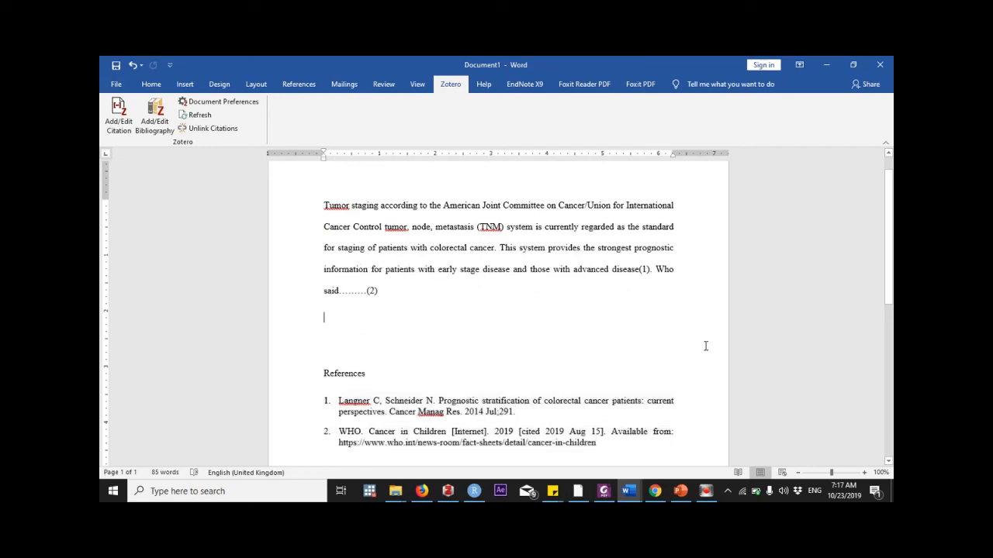